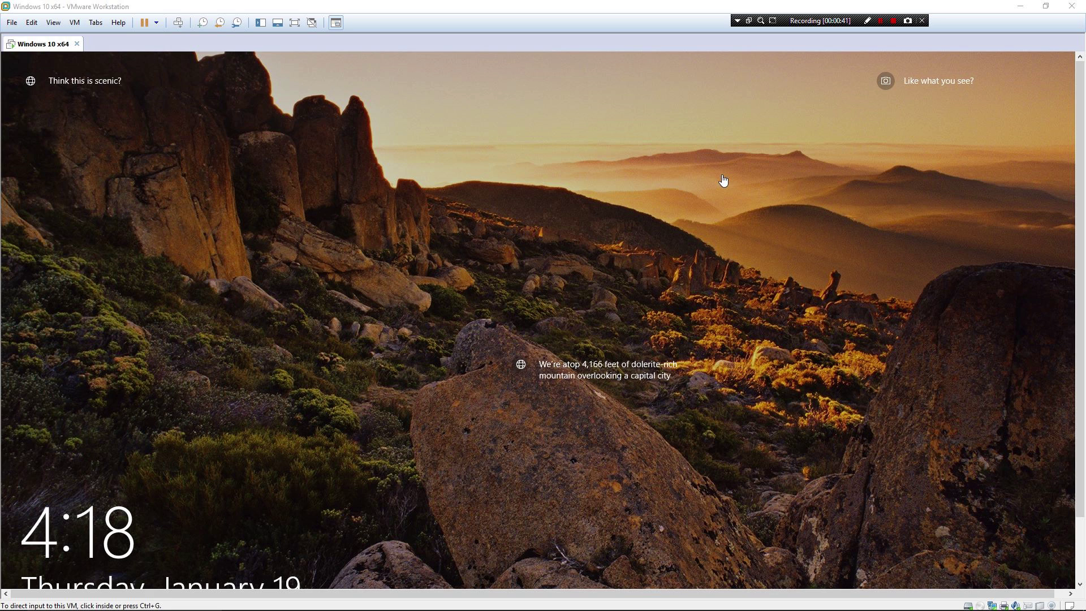
Capture input in the VM and dismiss the Windows 10 lock screen to reach sign-in.
left_click(640, 281)
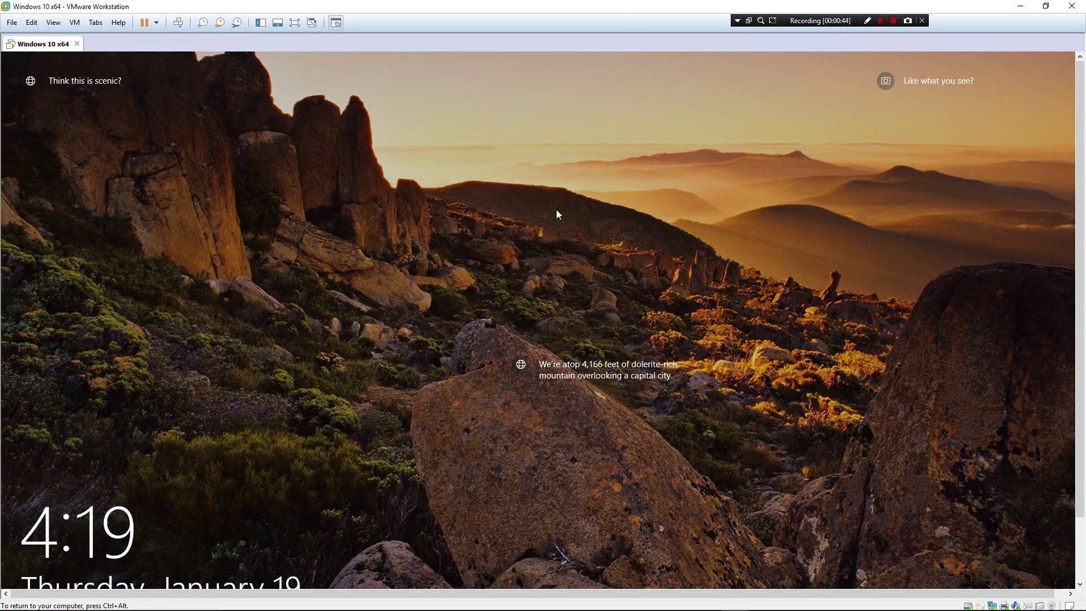
left_click(556, 214)
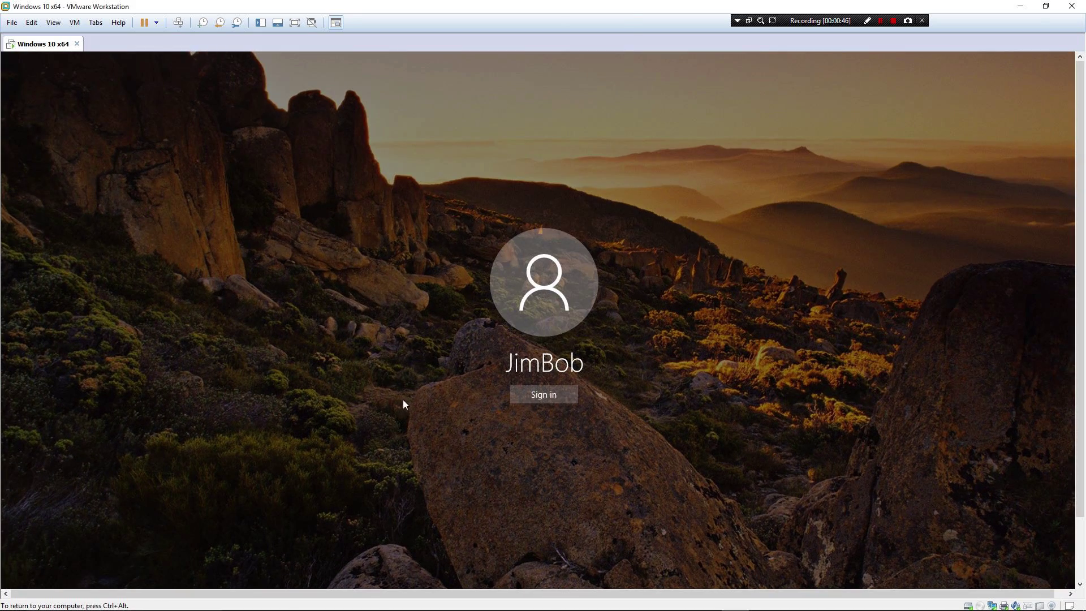
Sign in to the Windows account and show the VM in full-screen mode.
key("Tab")
left_click(536, 394)
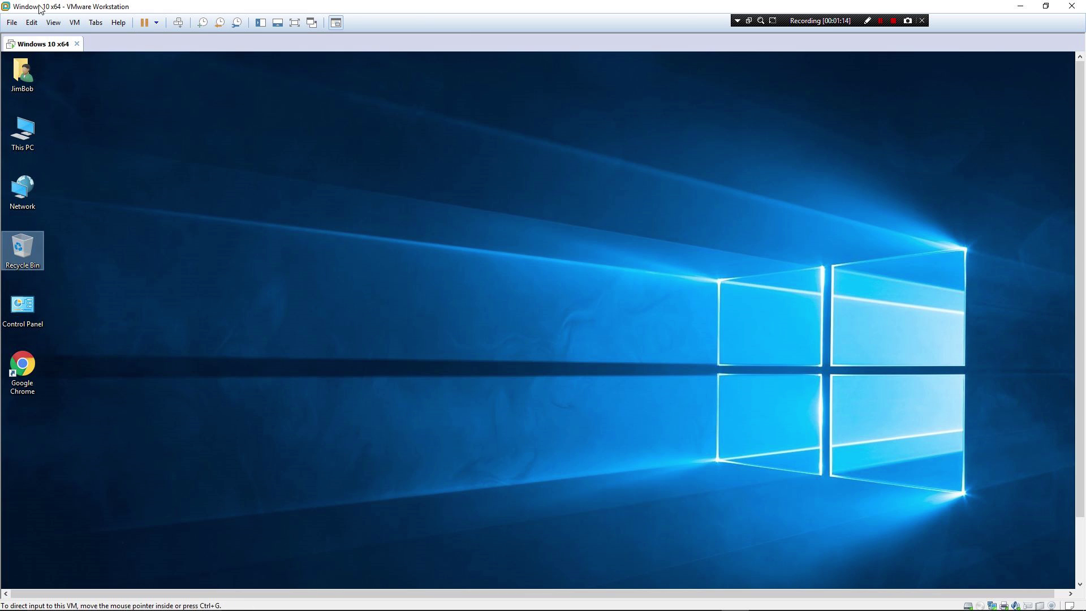
left_click(293, 24)
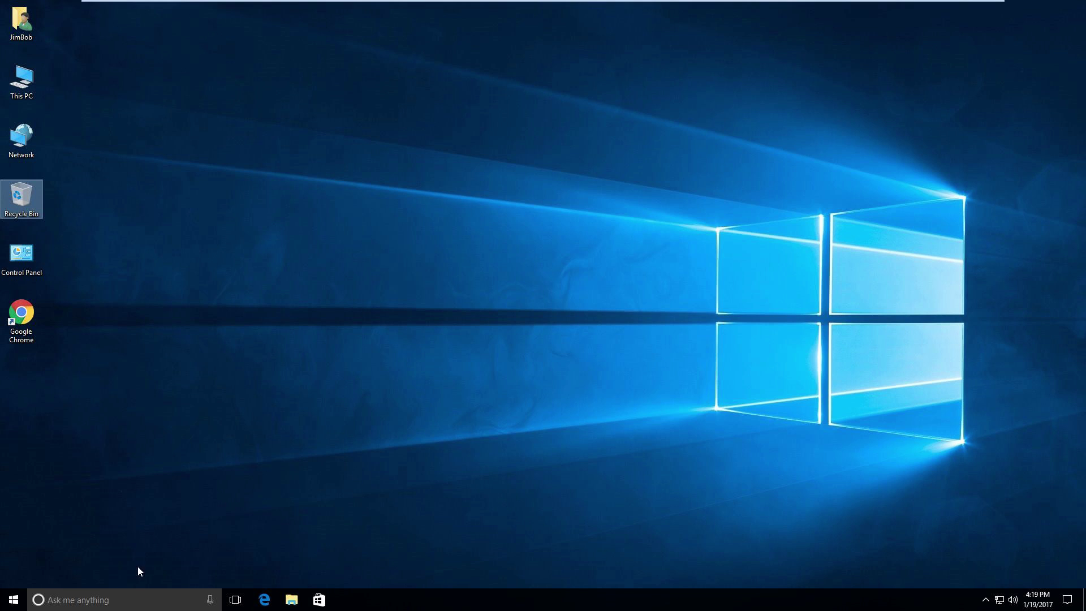
Open Windows Defender from the hidden tray icons and start updating virus and spyware definitions.
left_click(985, 600)
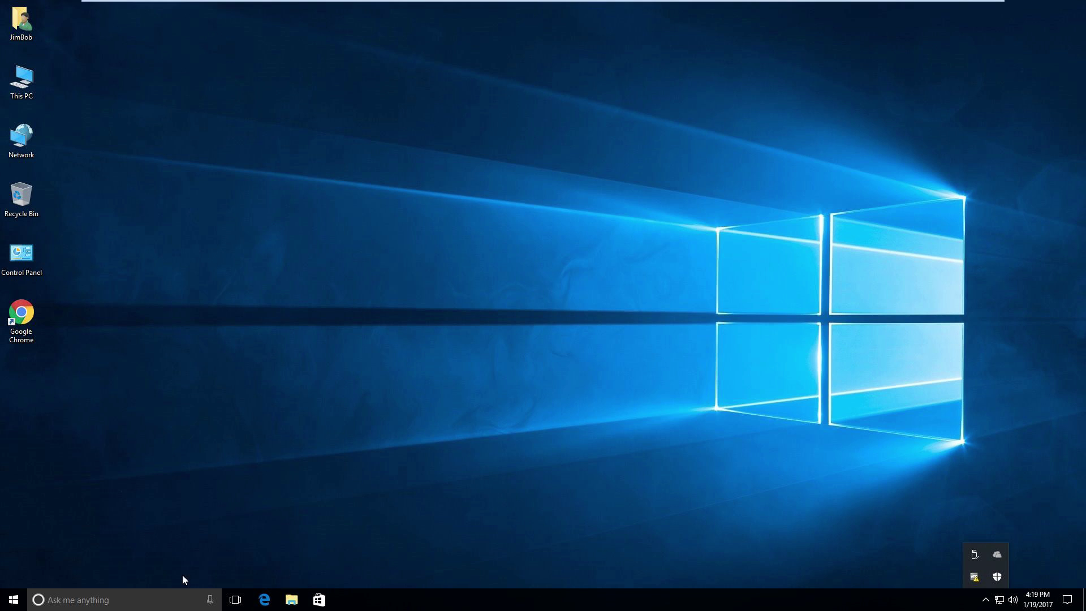
left_click(997, 576)
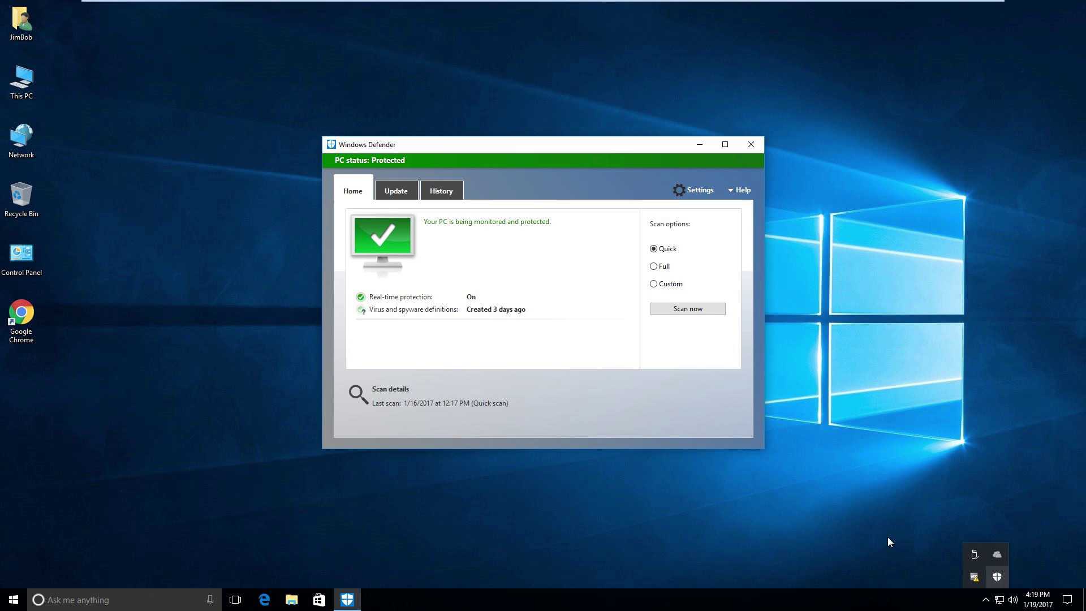
left_click(689, 369)
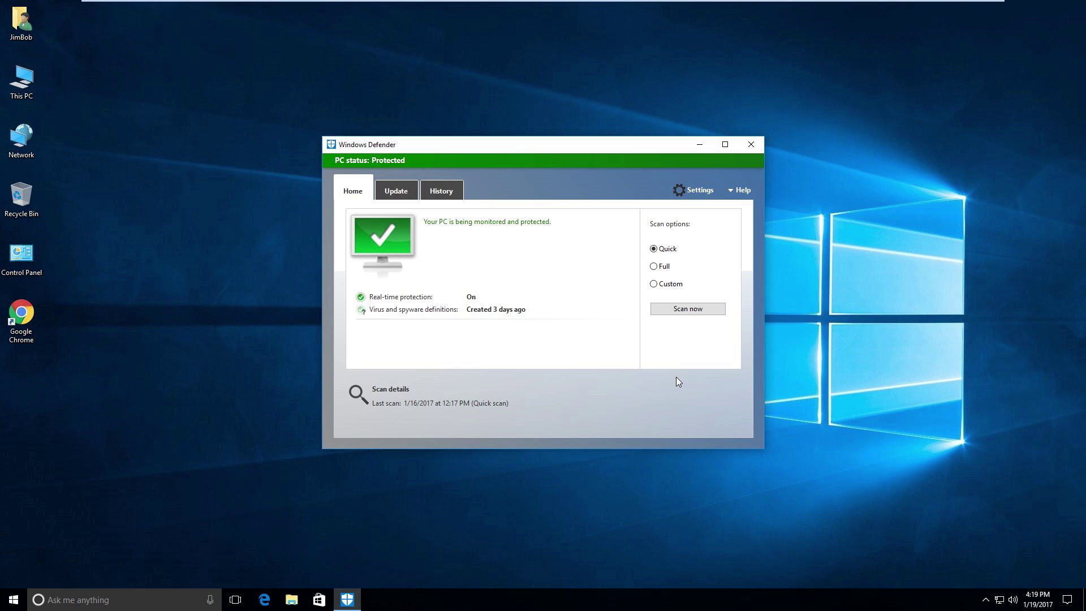
left_click(395, 191)
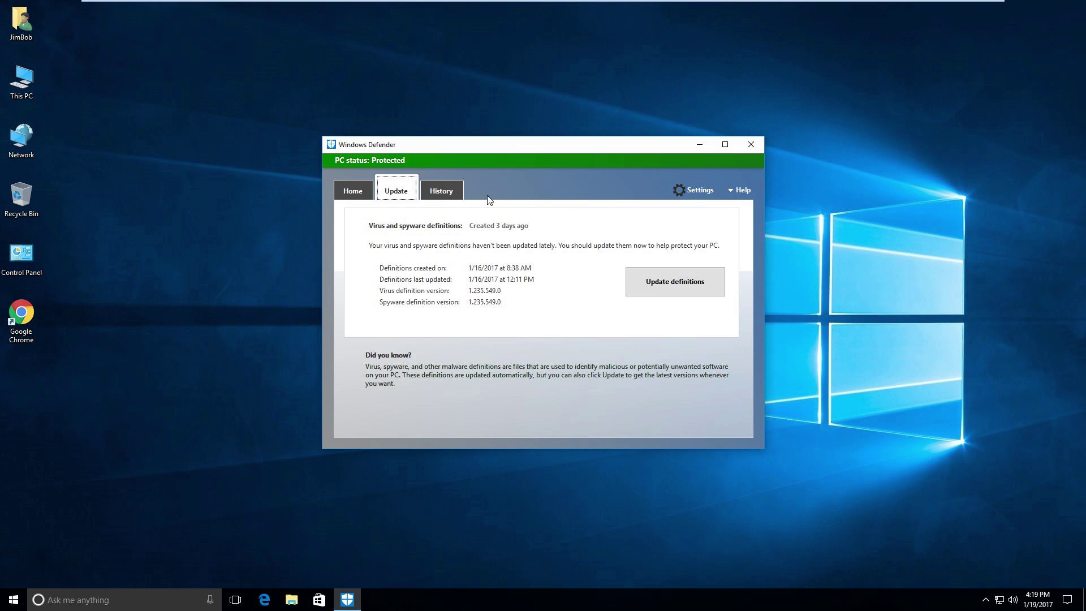
left_click(662, 284)
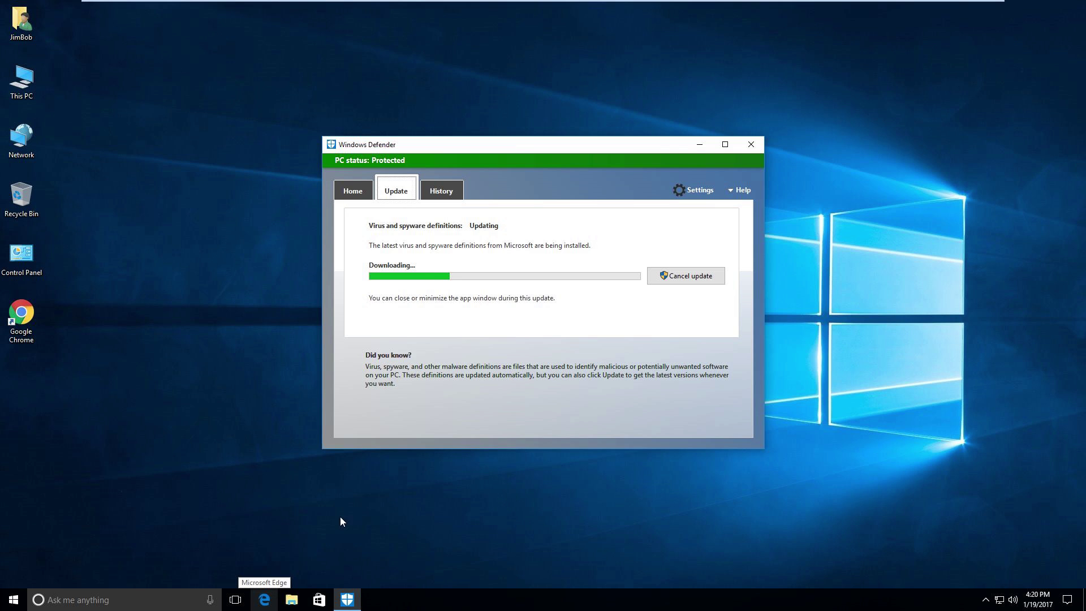
Open Edge, centre its window, close the Start tab and clear the address bar.
left_click(265, 599)
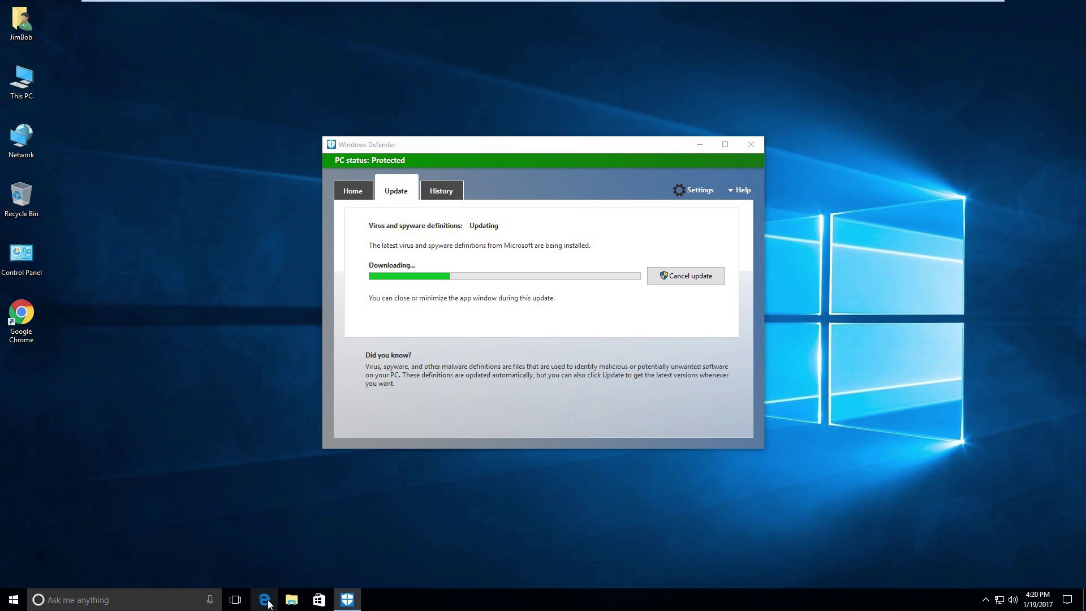
left_click_drag(237, 28, 481, 120)
left_click(538, 139)
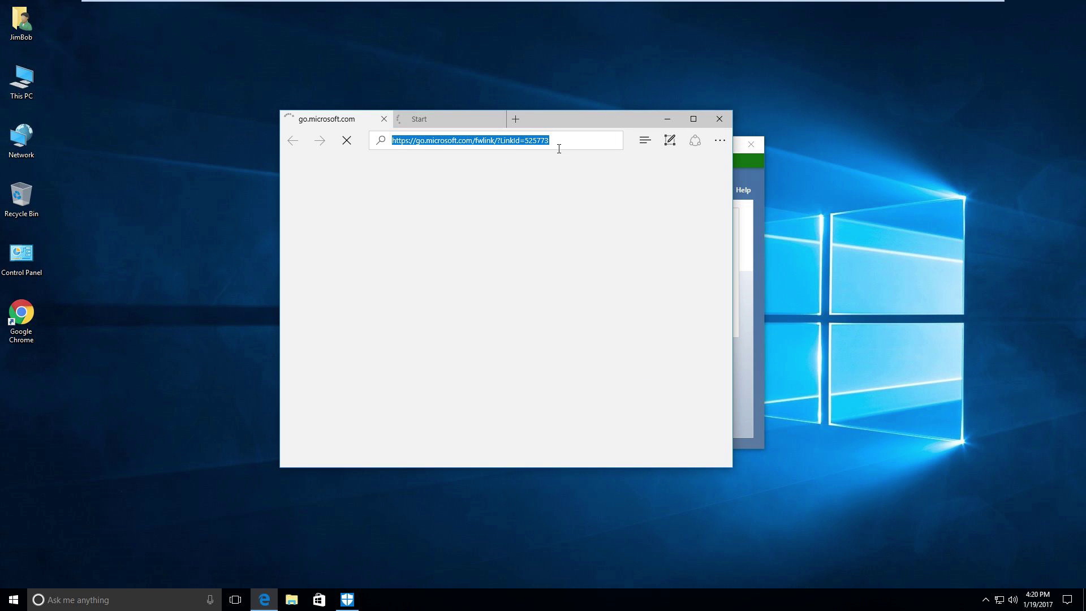
left_click(446, 121)
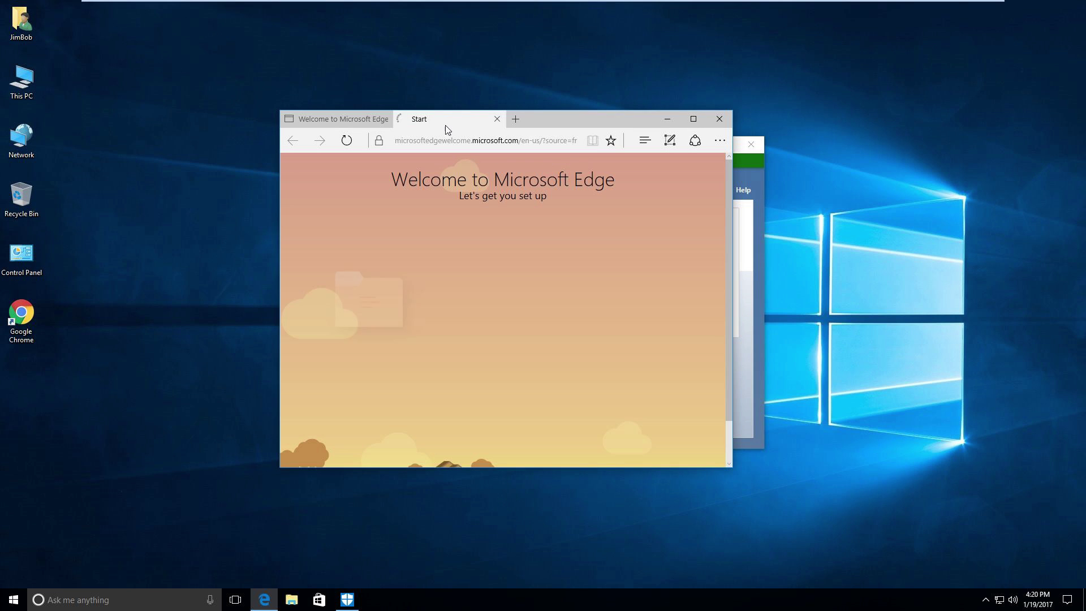
left_click(497, 120)
left_click(538, 139)
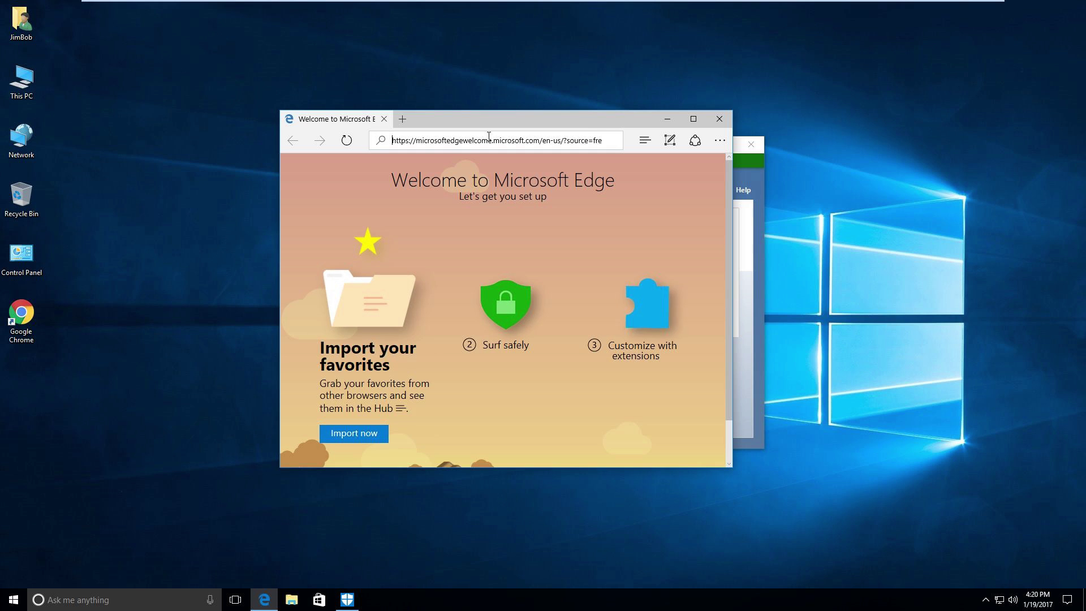
double_click(544, 139)
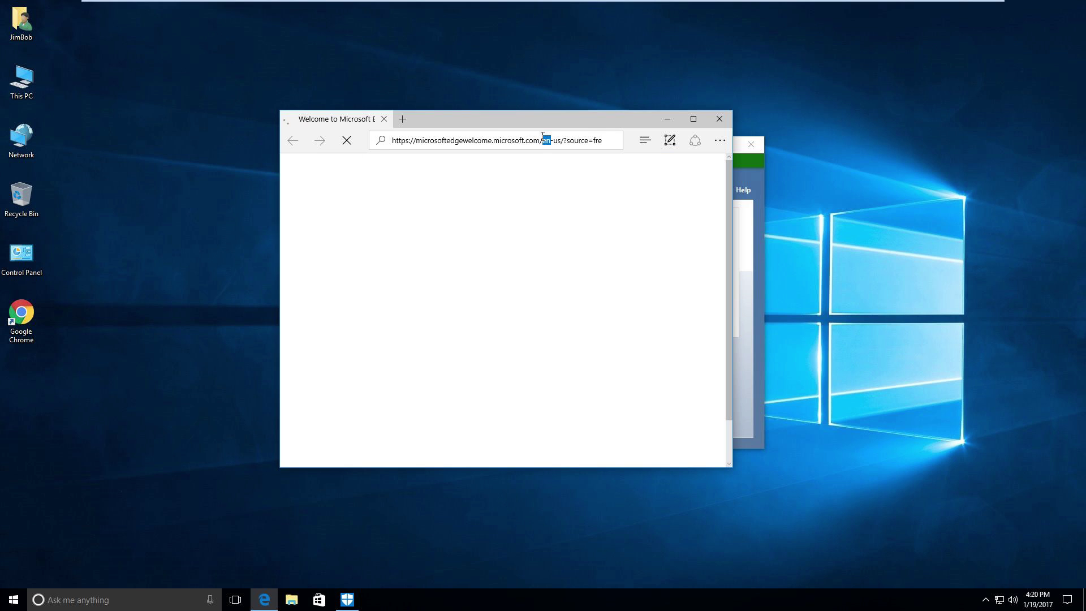
left_click(606, 141)
key("BackSpace")
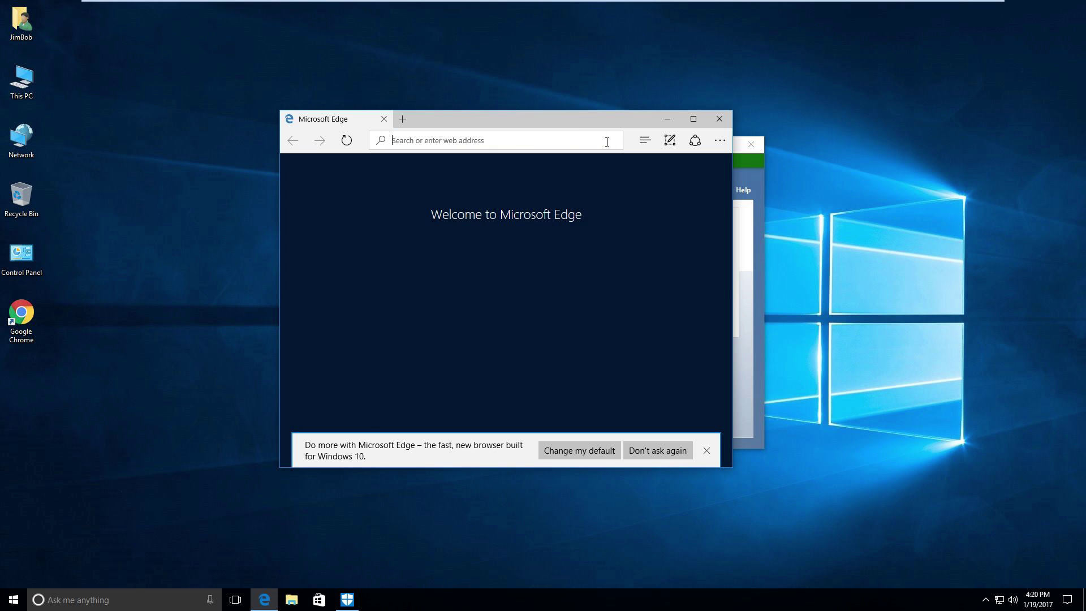
Browse to malwarebytes.com and start the FREE DOWNLOAD of the Malwarebytes installer.
type("malwa")
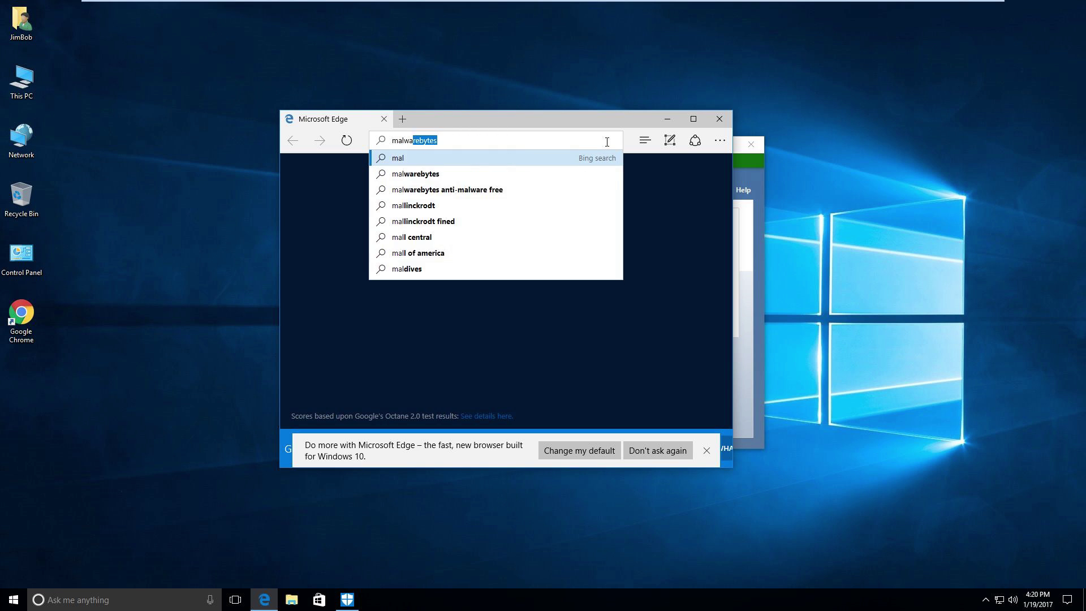
type("rebytes.com")
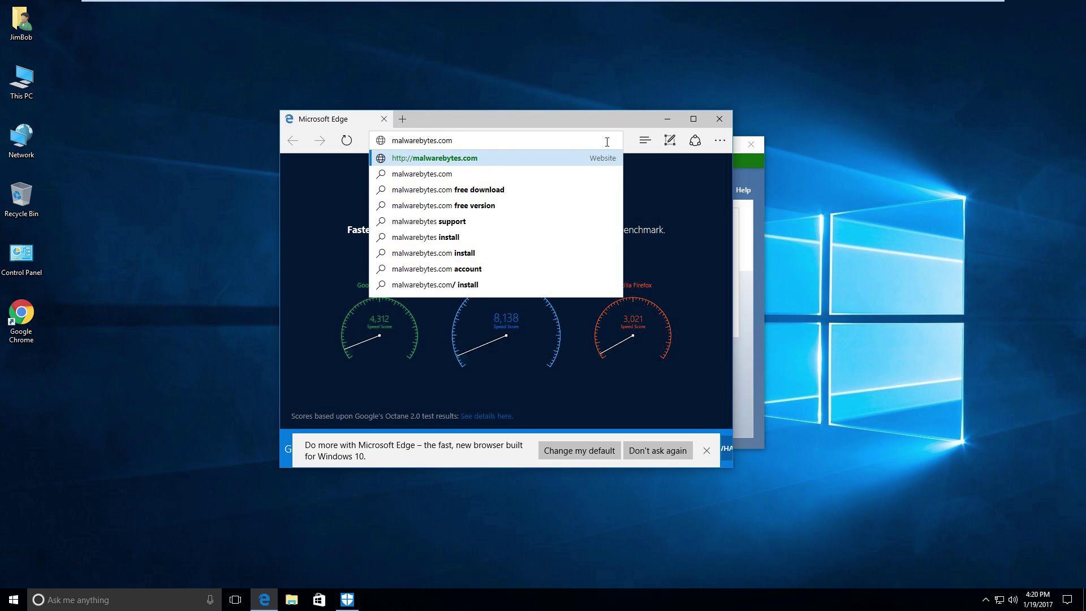
key("Return")
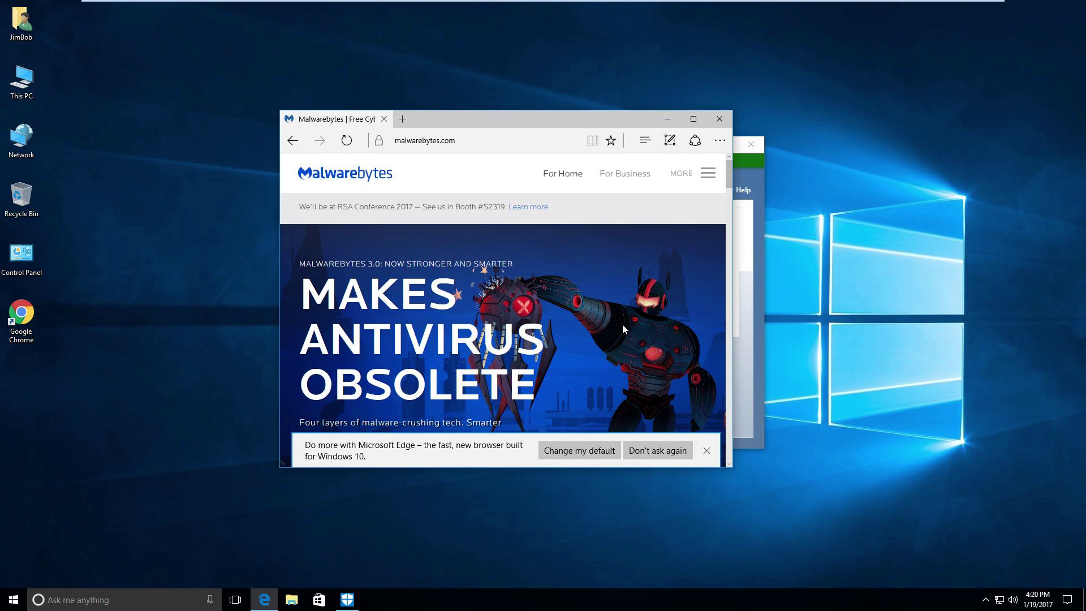
scroll(622, 324, "down", 1)
left_click(634, 455)
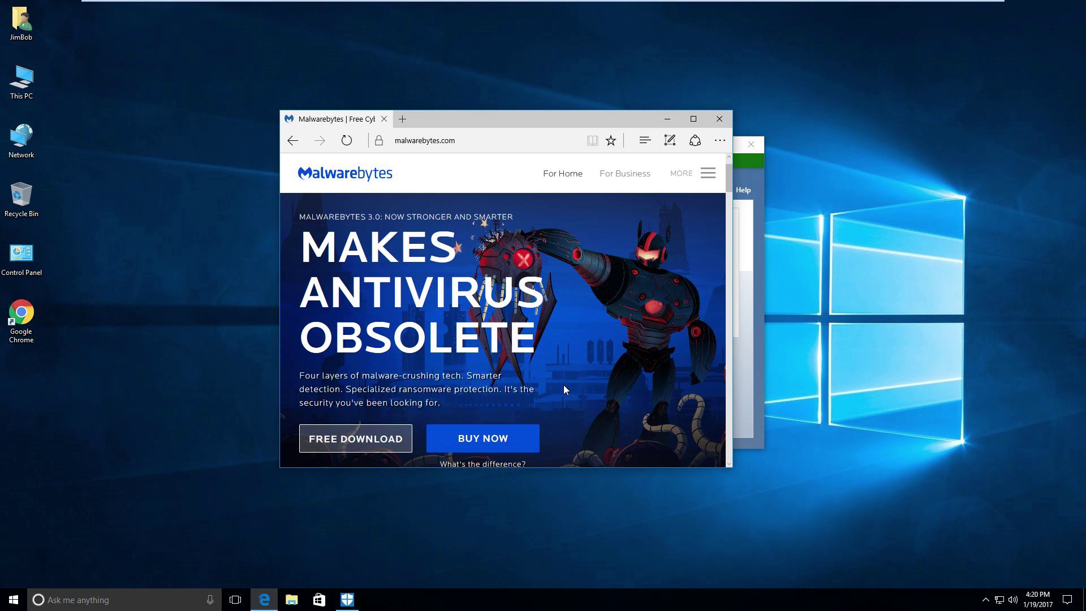
scroll(548, 339, "down", 2)
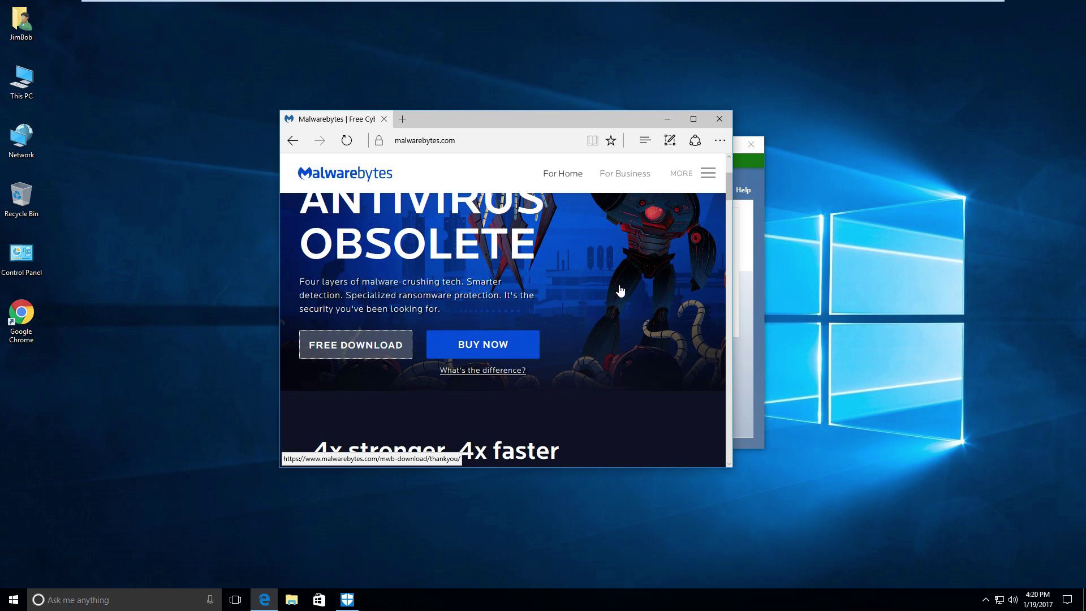
left_click(612, 307)
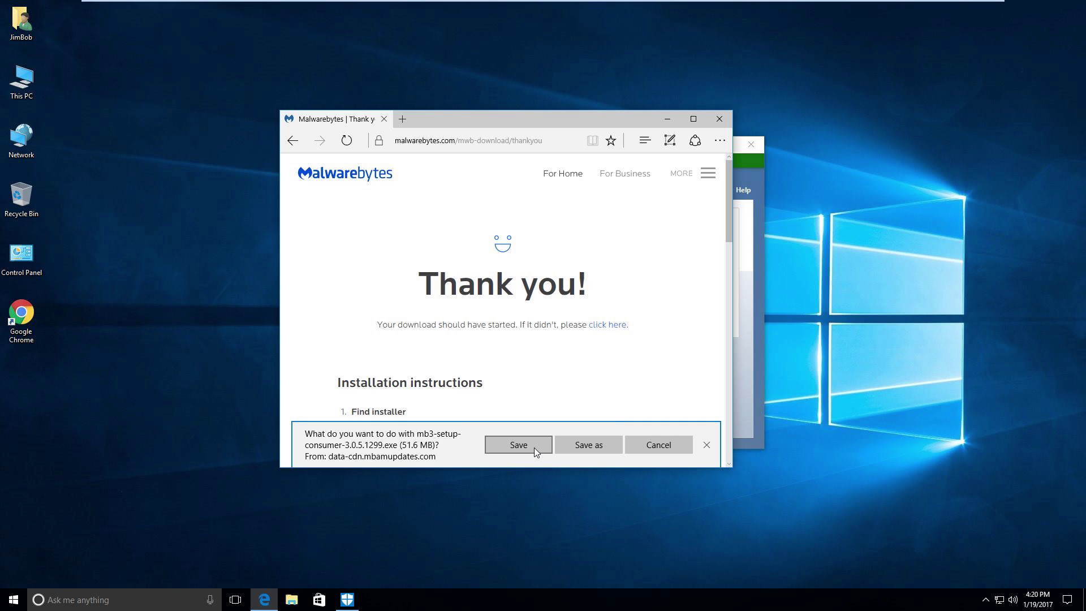
Save and run mb3-setup-consumer-3.0.5.1299.exe, approving UAC and confirming the setup language.
left_click(531, 448)
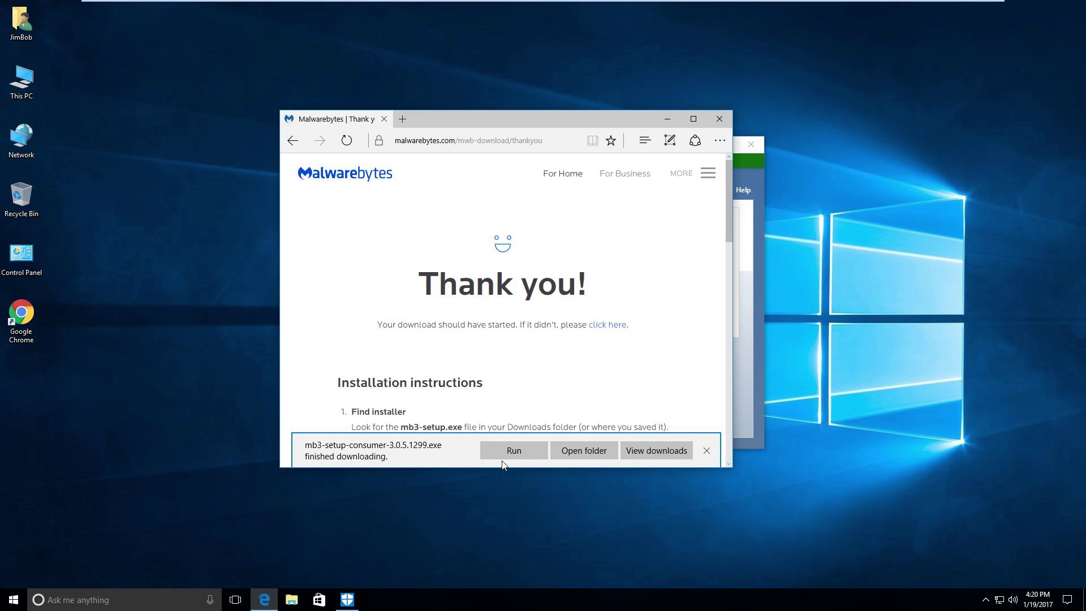
left_click(506, 452)
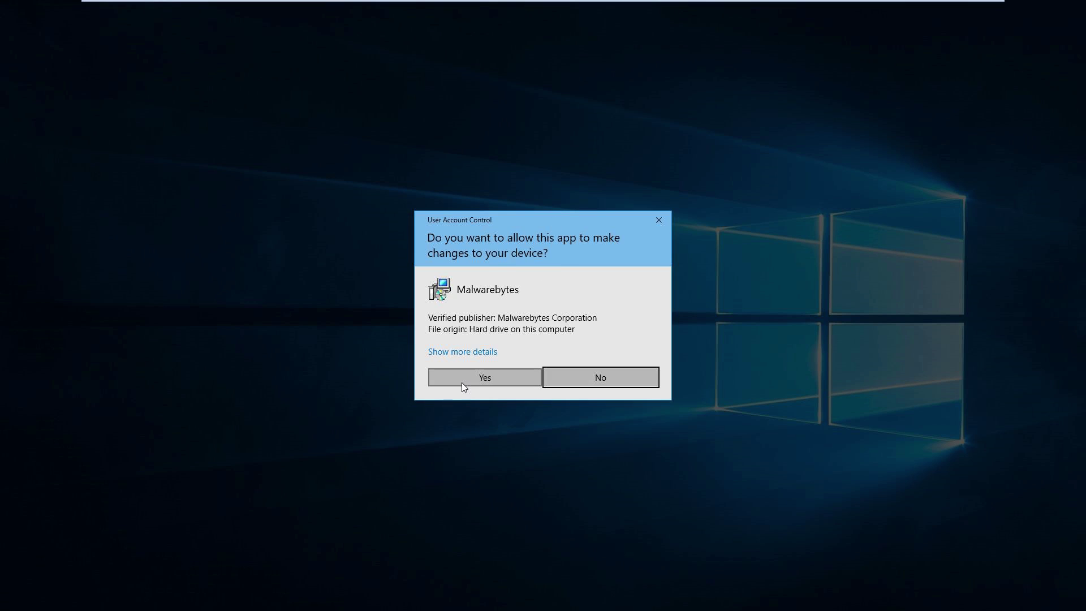
left_click(461, 382)
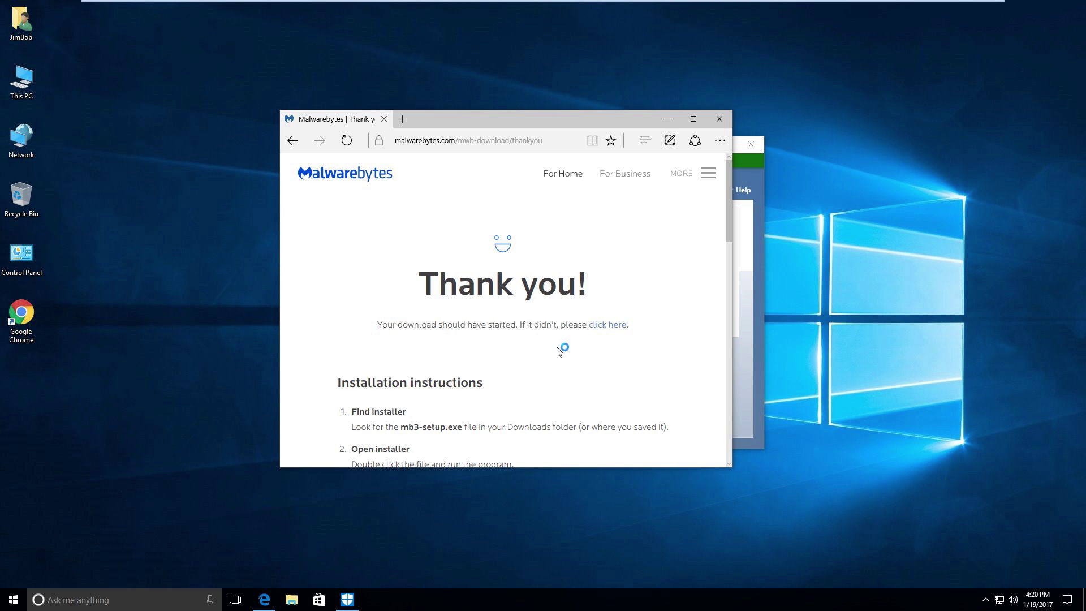
left_click(556, 325)
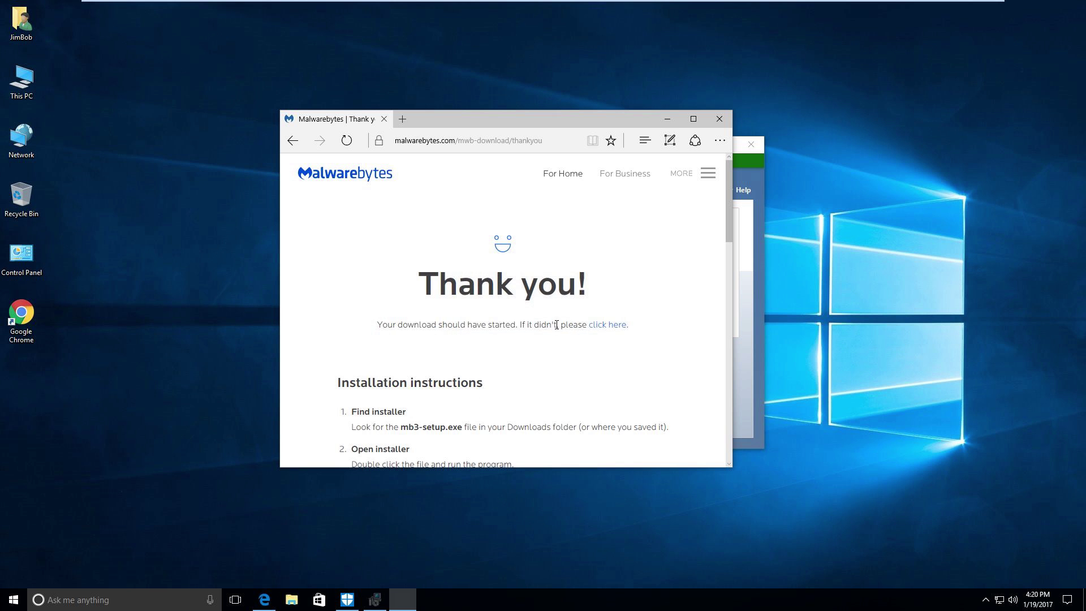
Accept the license and install Malwarebytes with default folders and tasks, then finish setup.
left_click(598, 388)
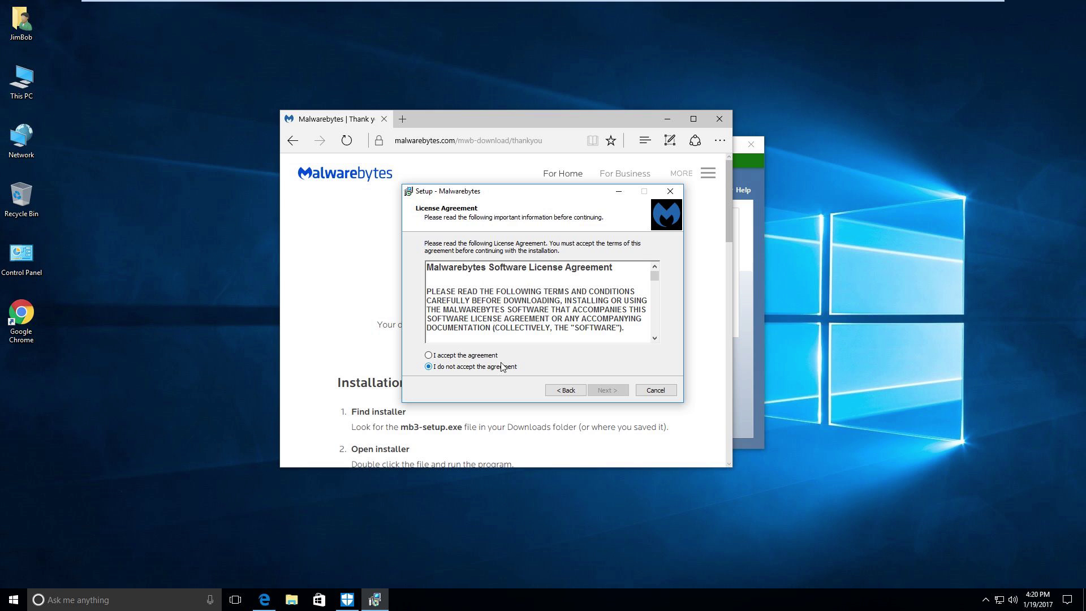
left_click(496, 356)
left_click(606, 390)
left_click(608, 390)
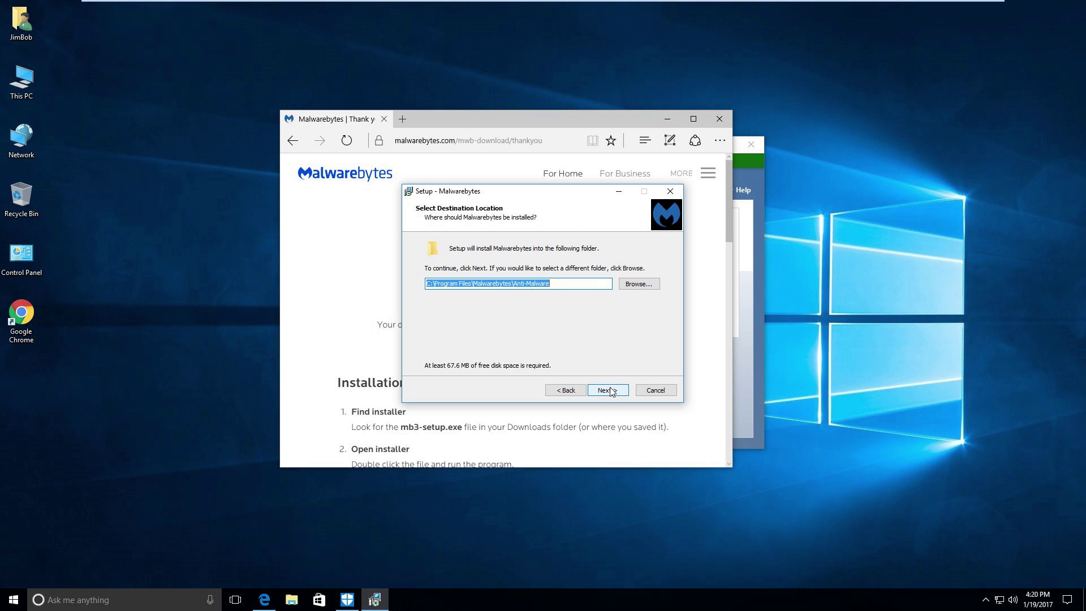
left_click(609, 391)
left_click(609, 390)
left_click(610, 390)
left_click(610, 390)
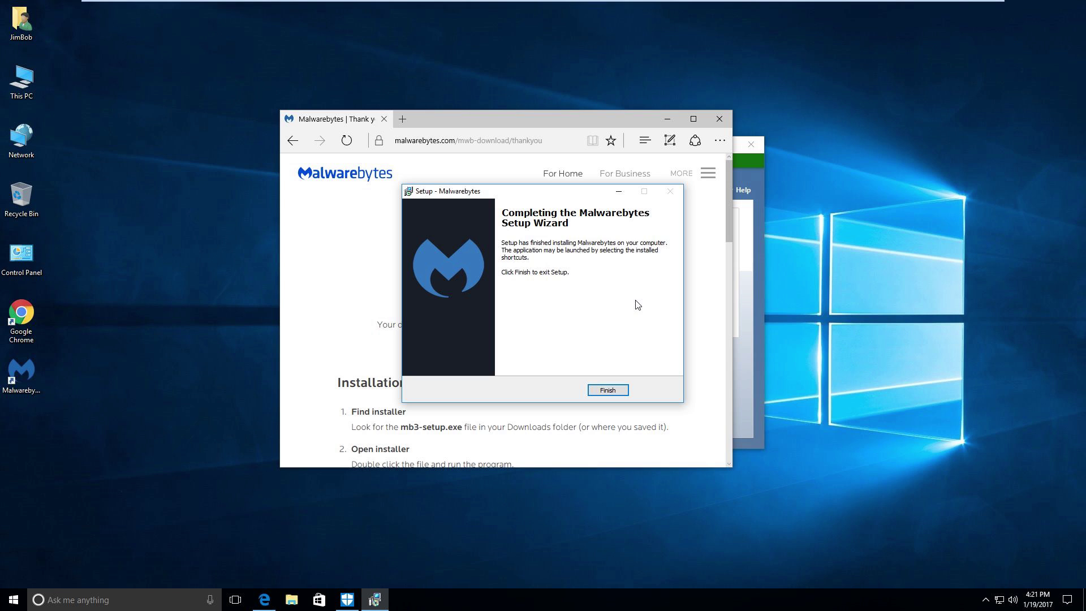
left_click(606, 390)
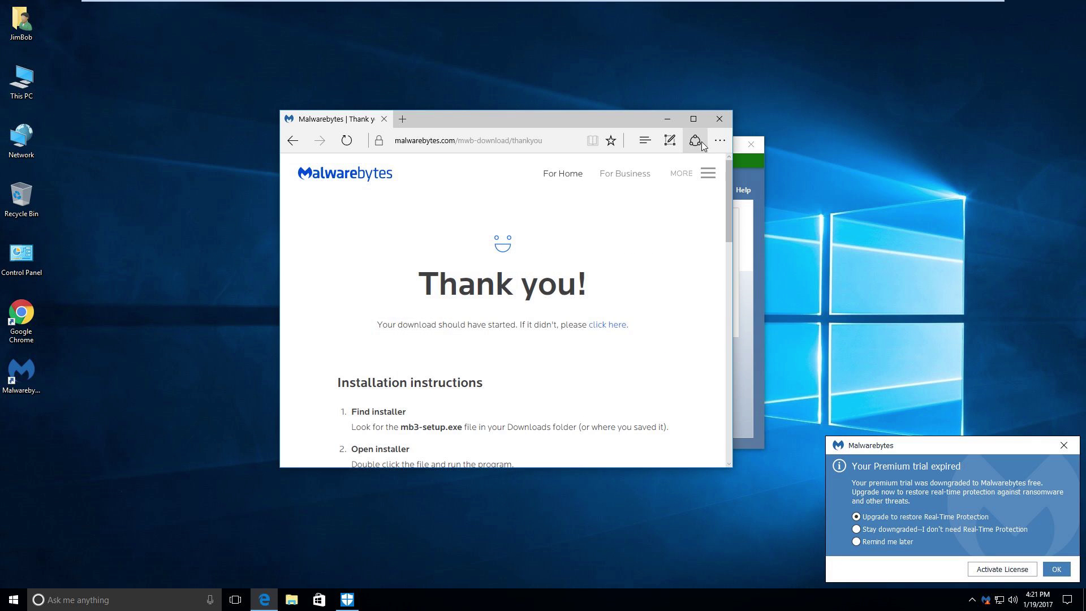
Close Edge and Windows Defender, dismiss the Malwarebytes 3.0 introduction, and choose the Premium upgrade.
left_click(719, 119)
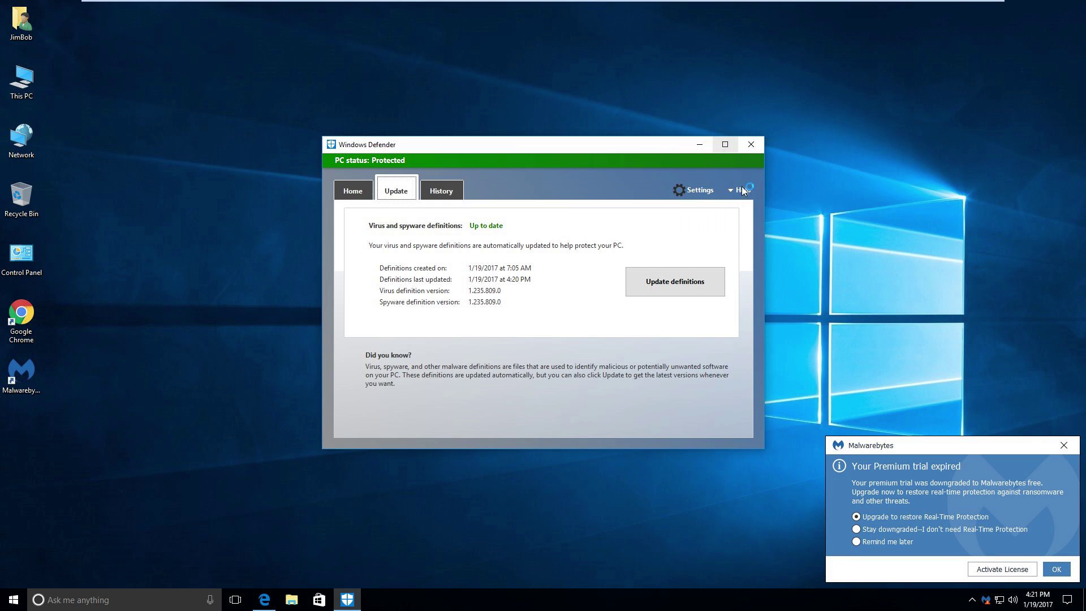
left_click(752, 144)
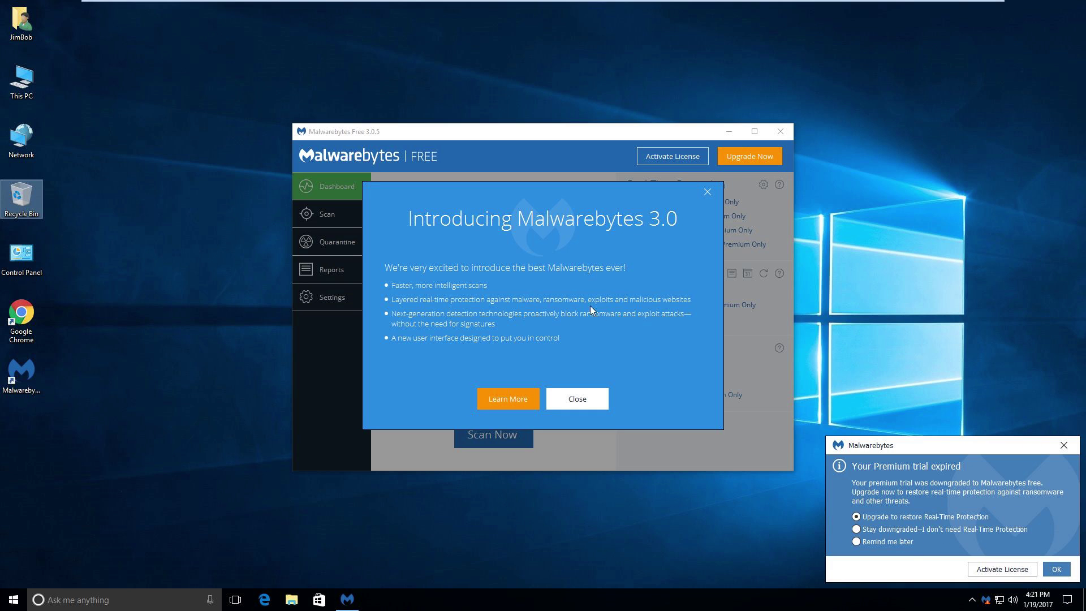
left_click(564, 400)
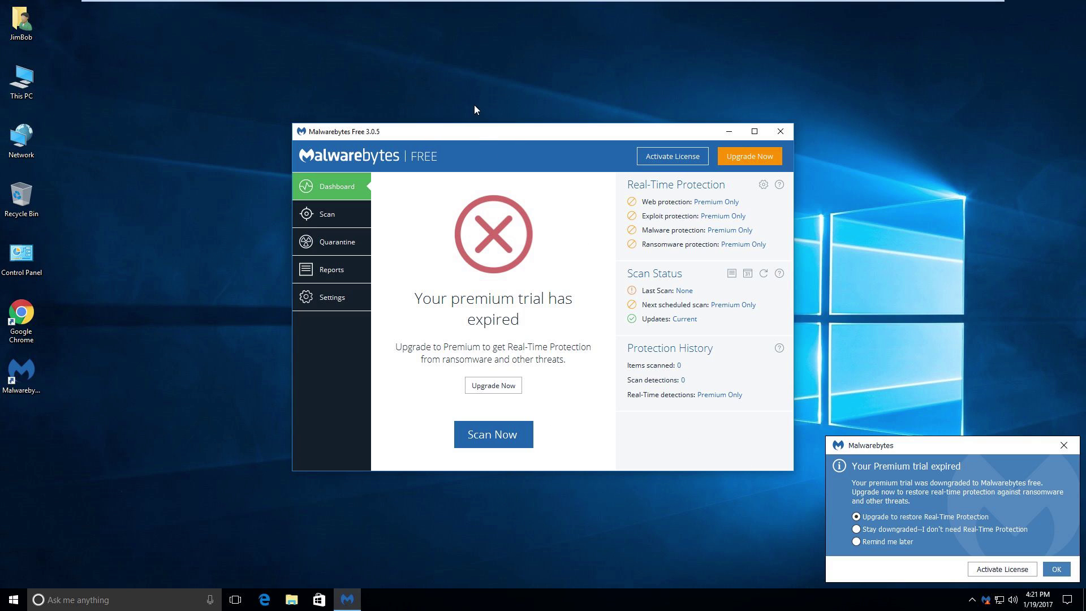
mouse_move(476, 136)
left_mouse_down()
mouse_move(501, 141)
mouse_move(476, 135)
left_mouse_up()
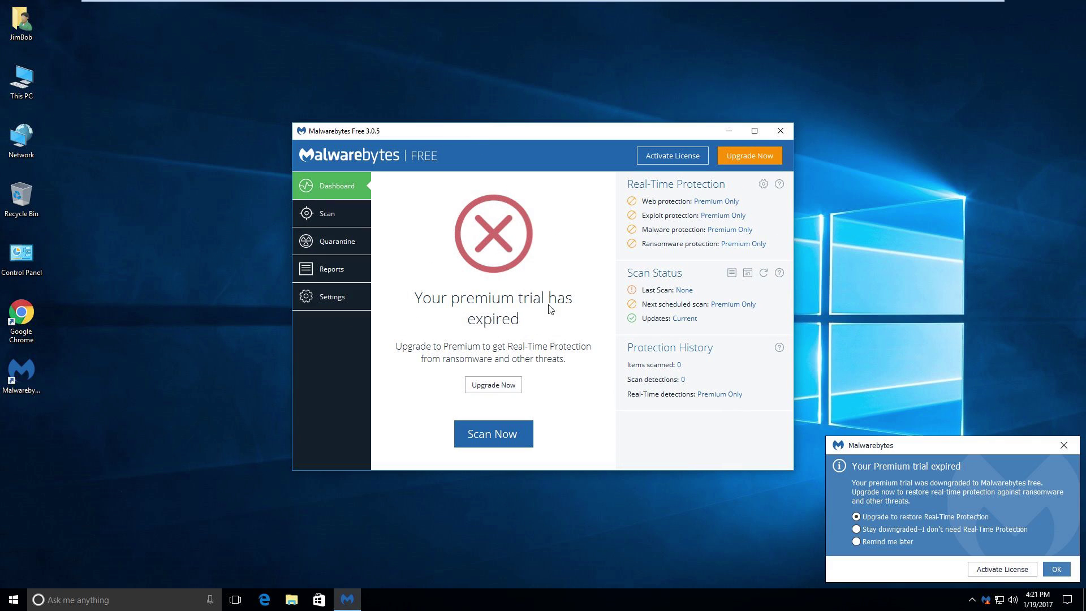
left_click(485, 390)
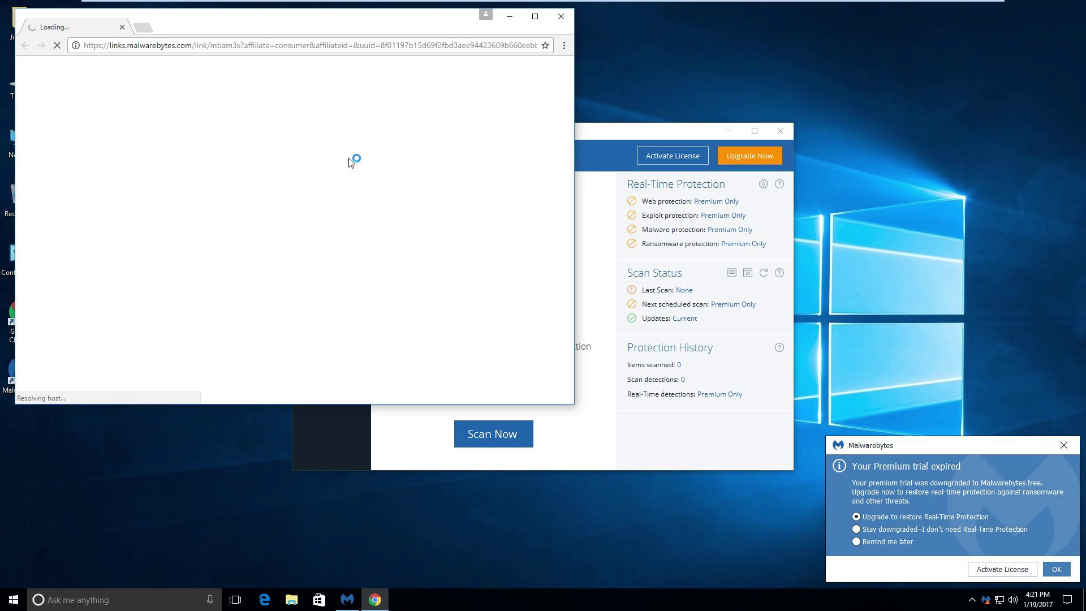
View the $39.99 Premium cart in Chrome, then close the trial-expired notification and the store window.
left_click_drag(263, 28, 503, 111)
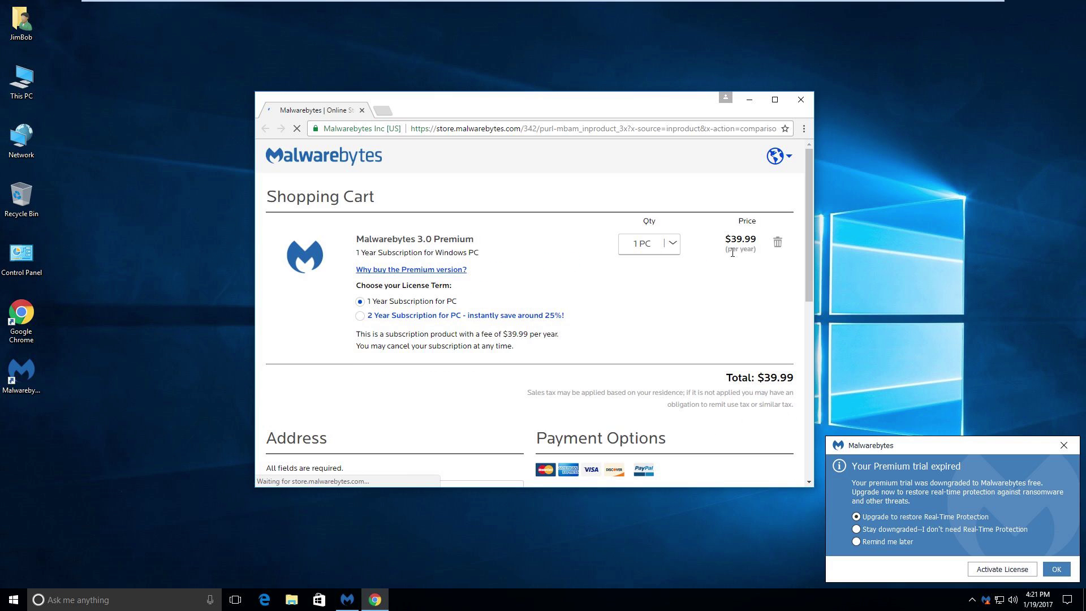
mouse_move(790, 179)
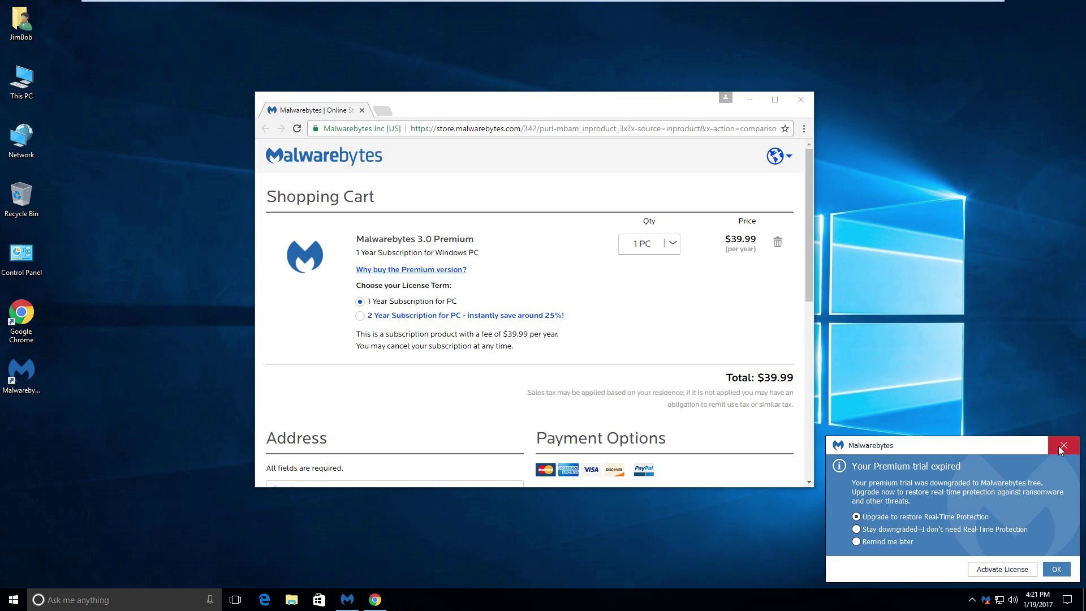
left_click(1061, 447)
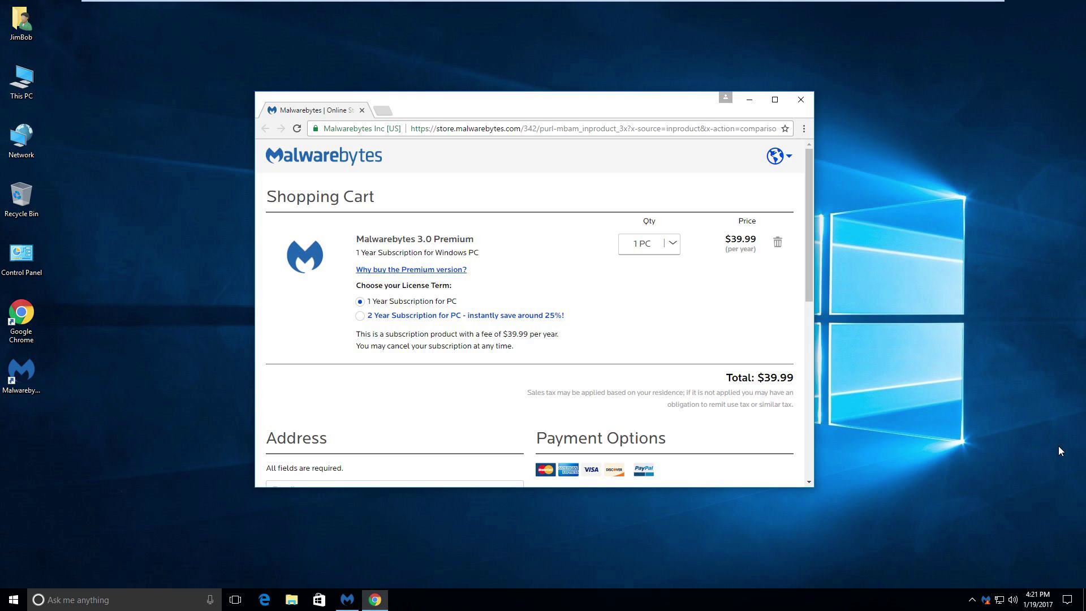
left_click(809, 109)
left_click(264, 599)
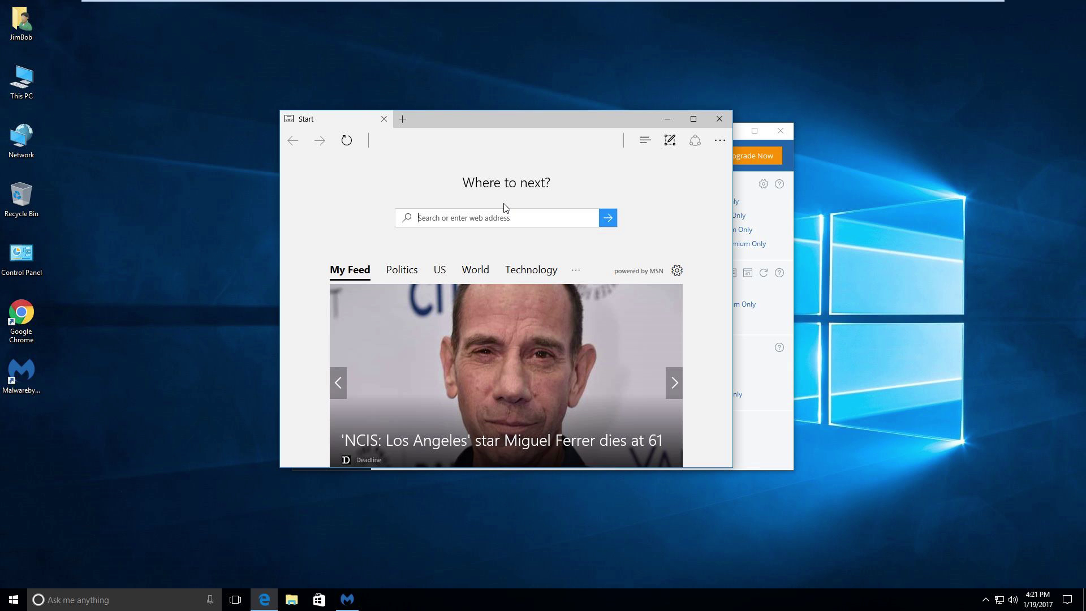
Search Bing for 'unchecky' by picking the suggestion after typing 'uncghe'.
type("uncghe")
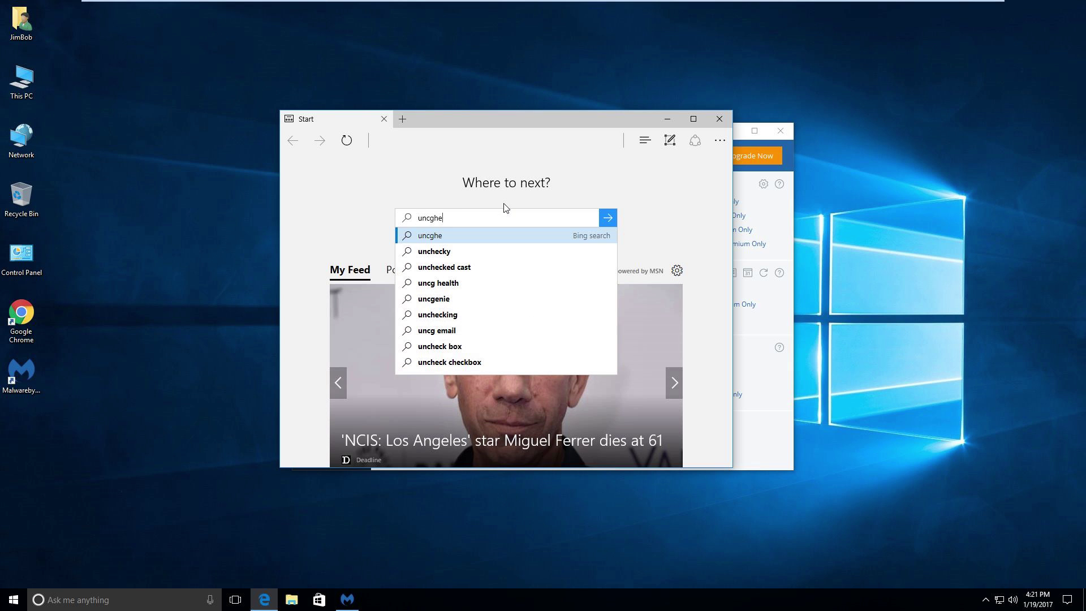
key("Down")
key("Down")
key("Up")
key("Return")
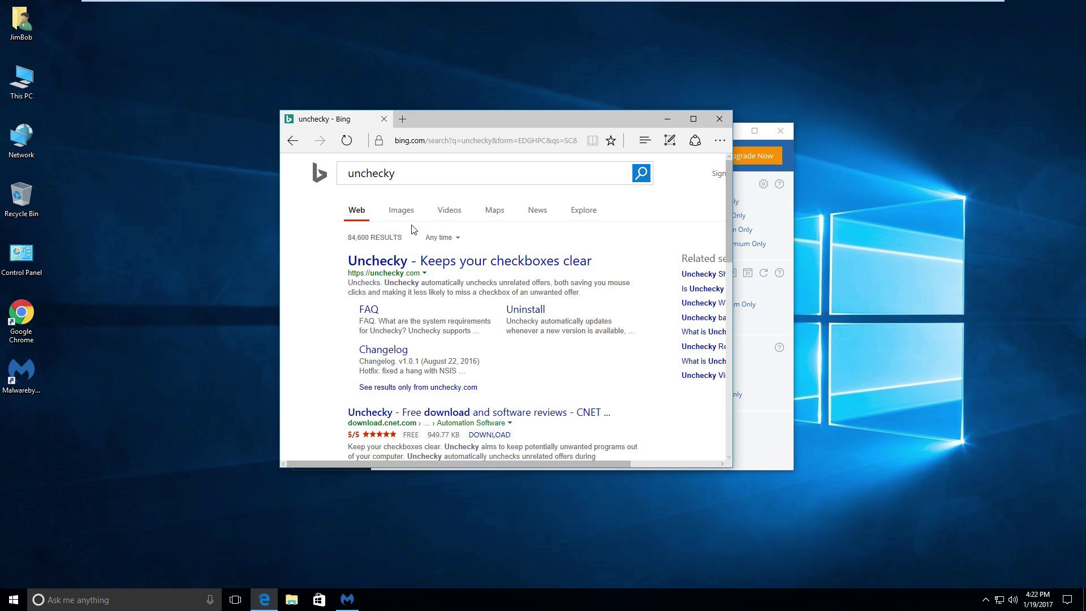
double_click(433, 171)
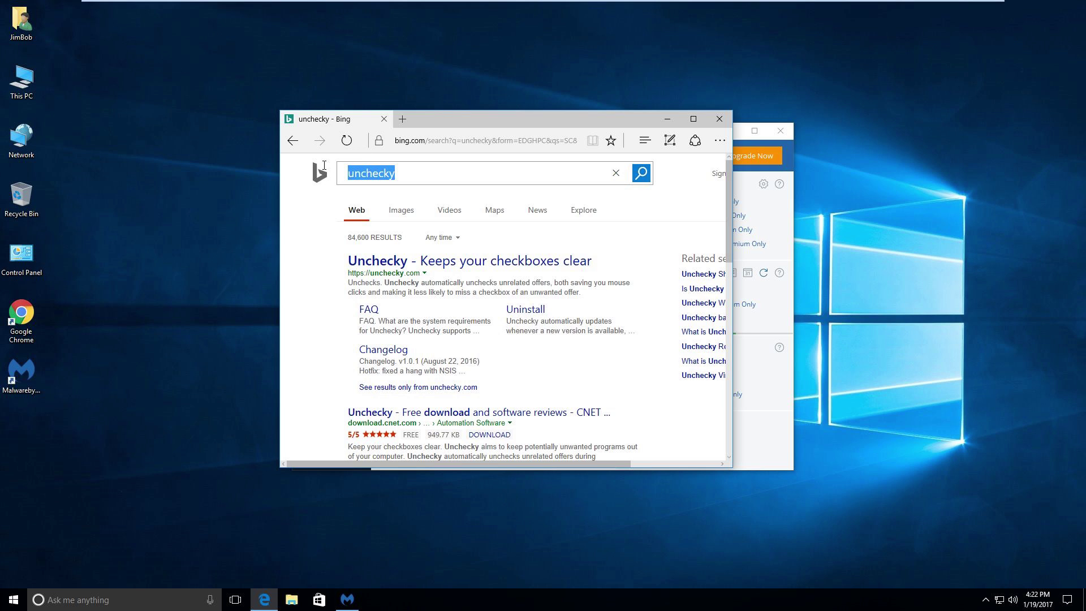
Download, save and run unchecky_setup.exe to install Unchecky, then close Edge and Malwarebytes.
left_click(451, 261)
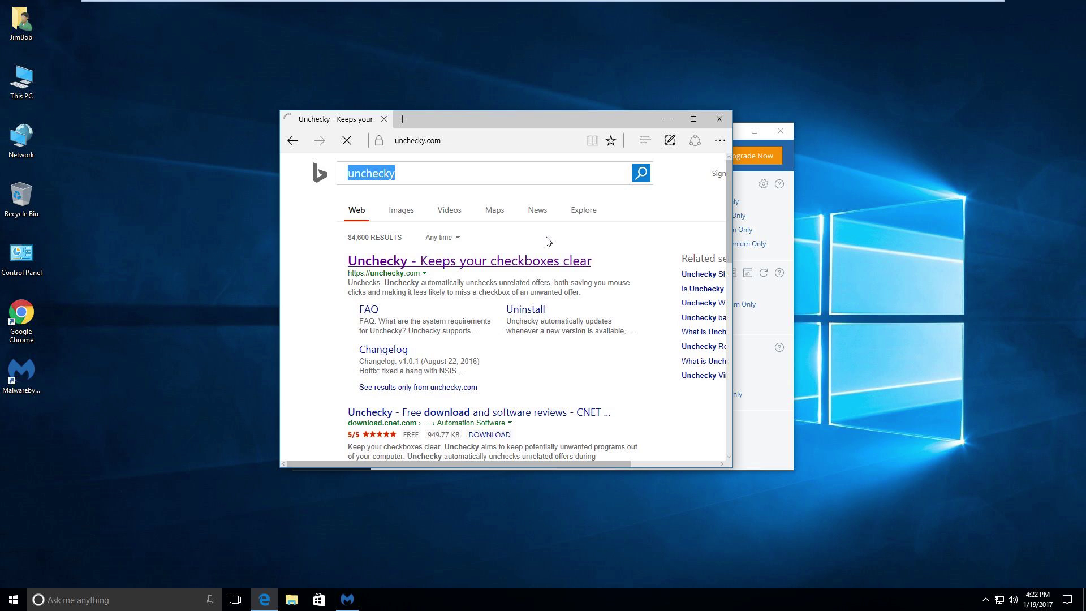
scroll(526, 316, "down", 3)
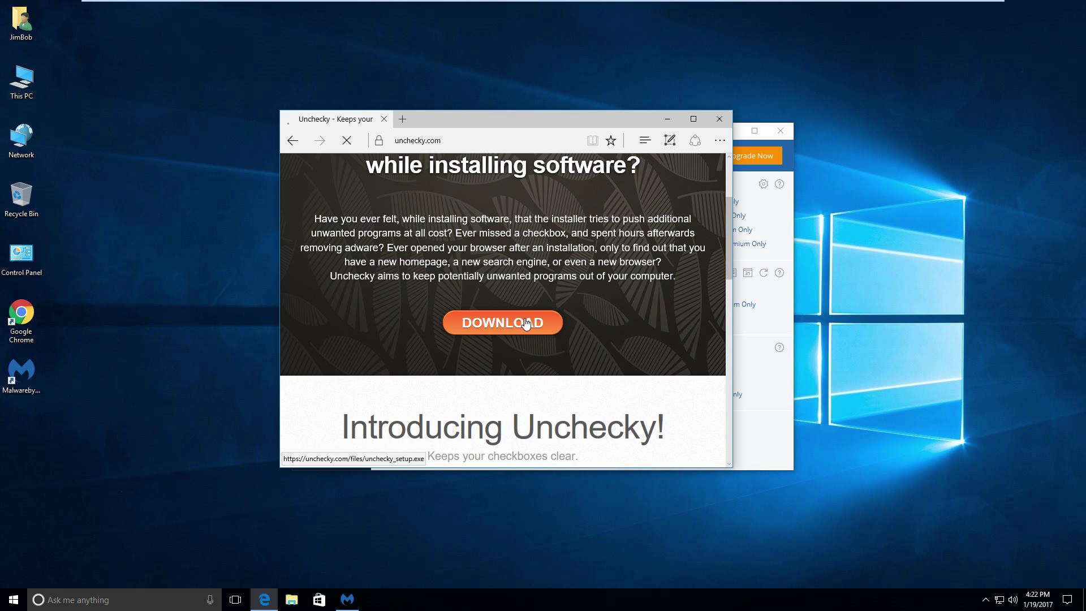
left_click(526, 323)
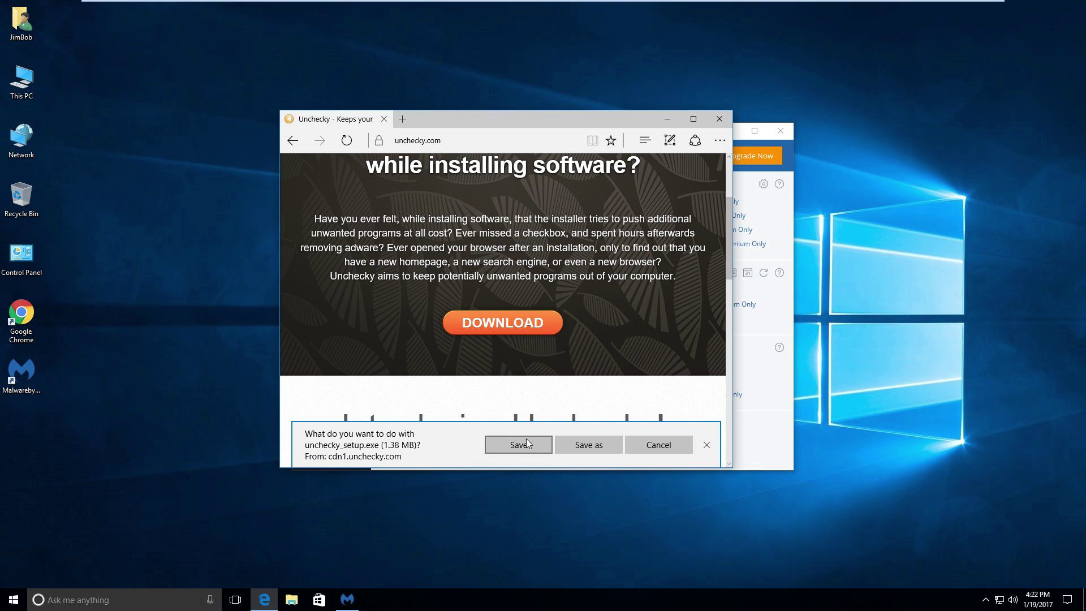
left_click(523, 441)
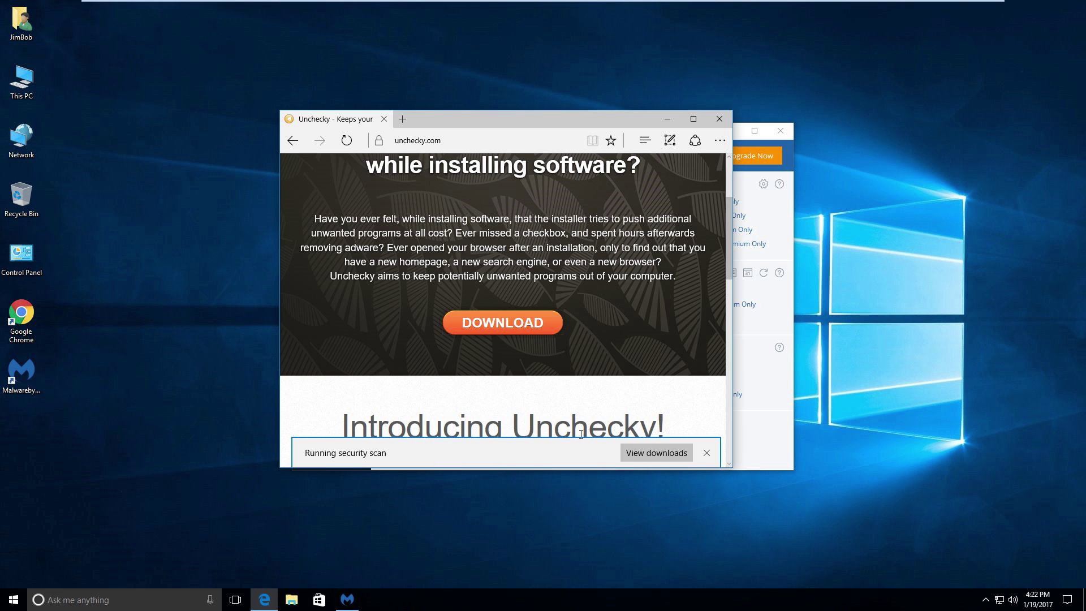
left_click(543, 454)
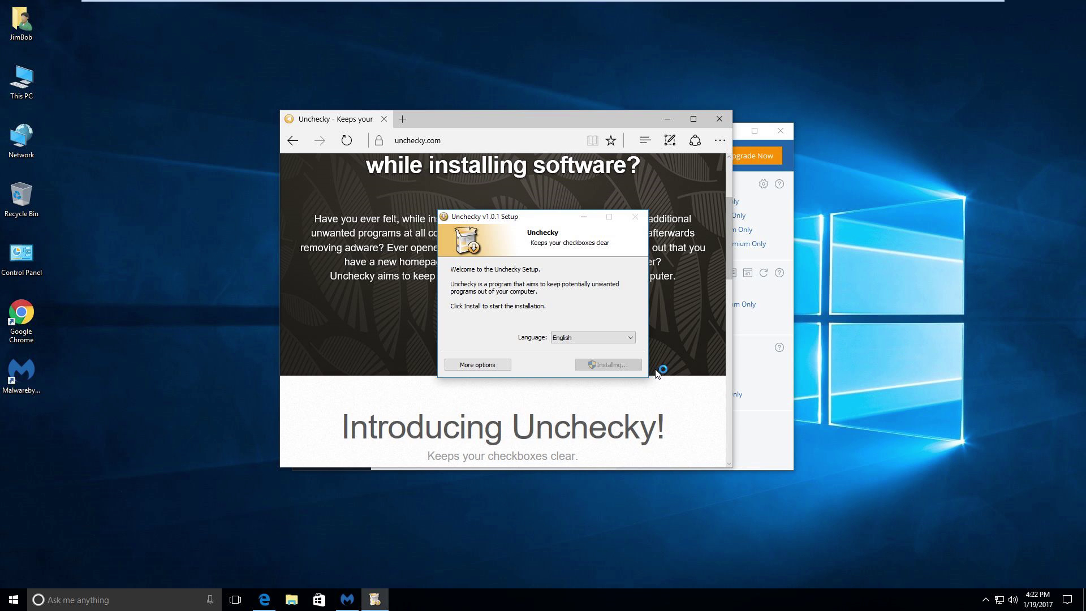
left_click(613, 364)
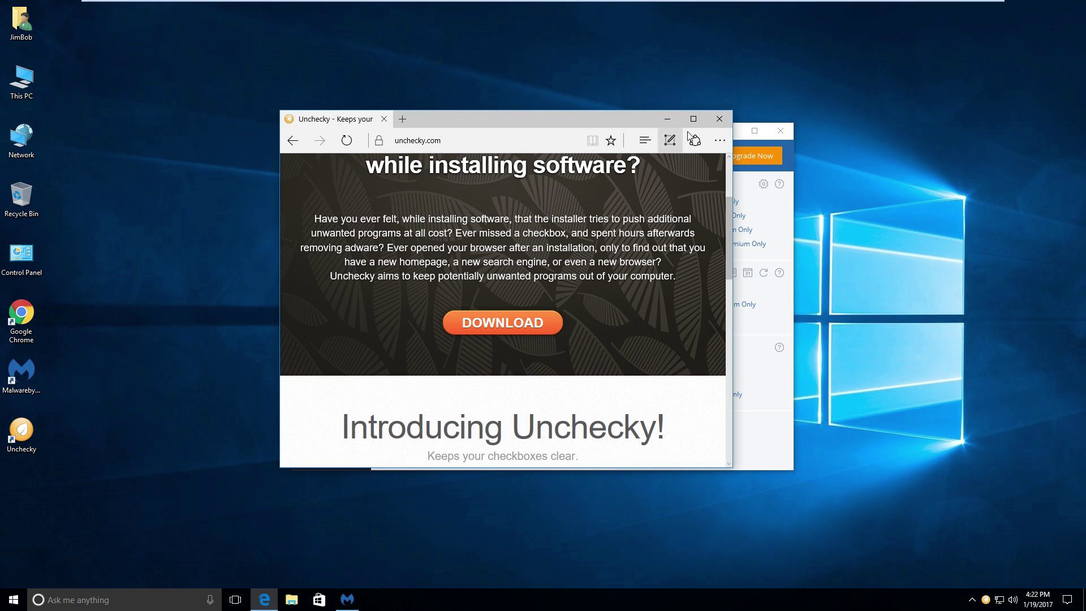
left_click(719, 119)
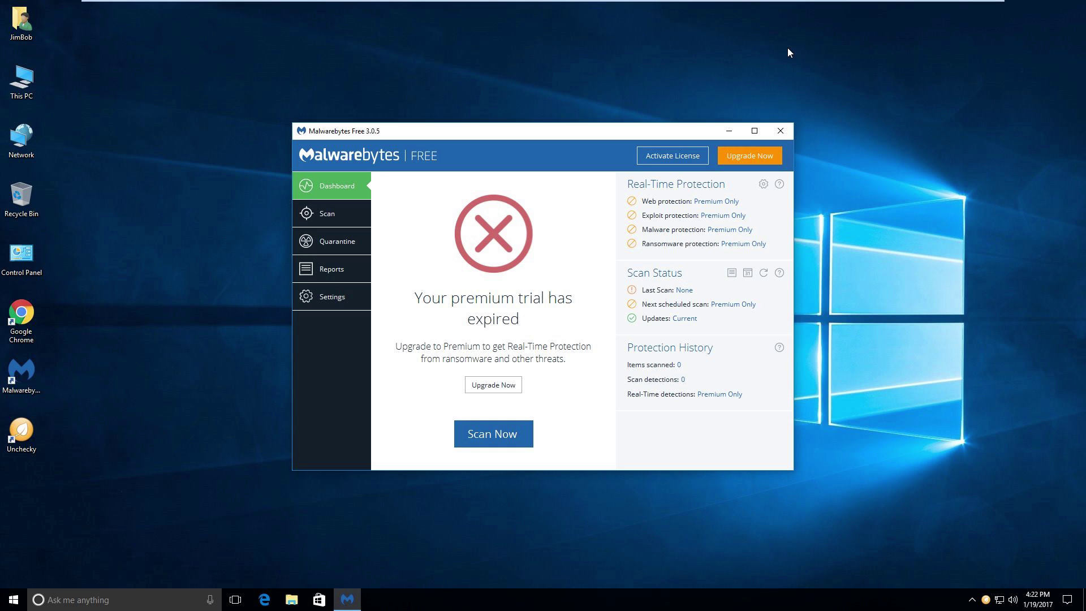
left_click(779, 132)
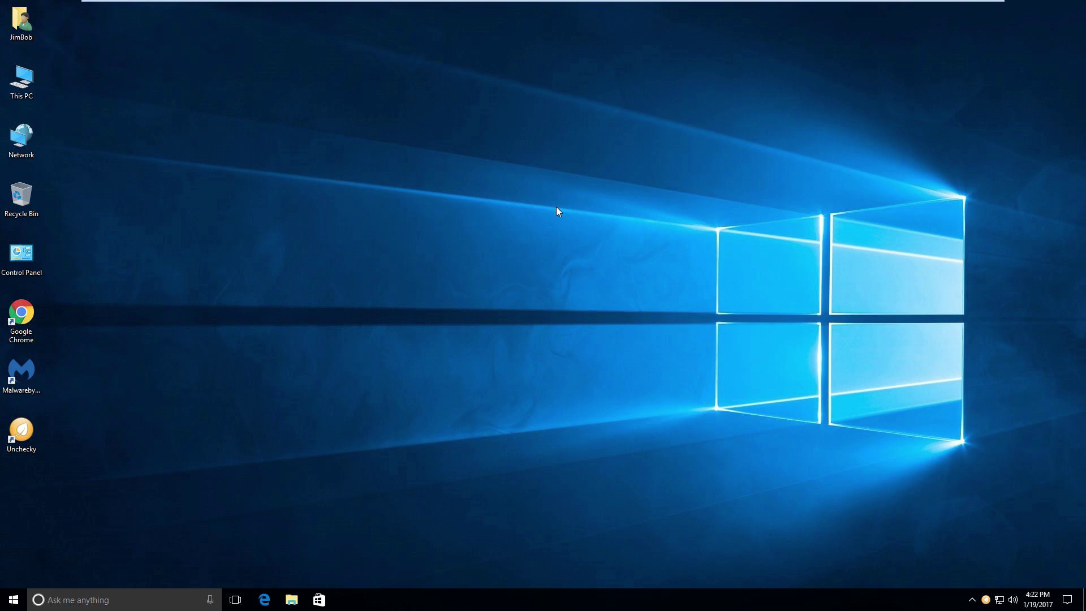
Open Settings to Update & security and look at the advanced update options.
key("super")
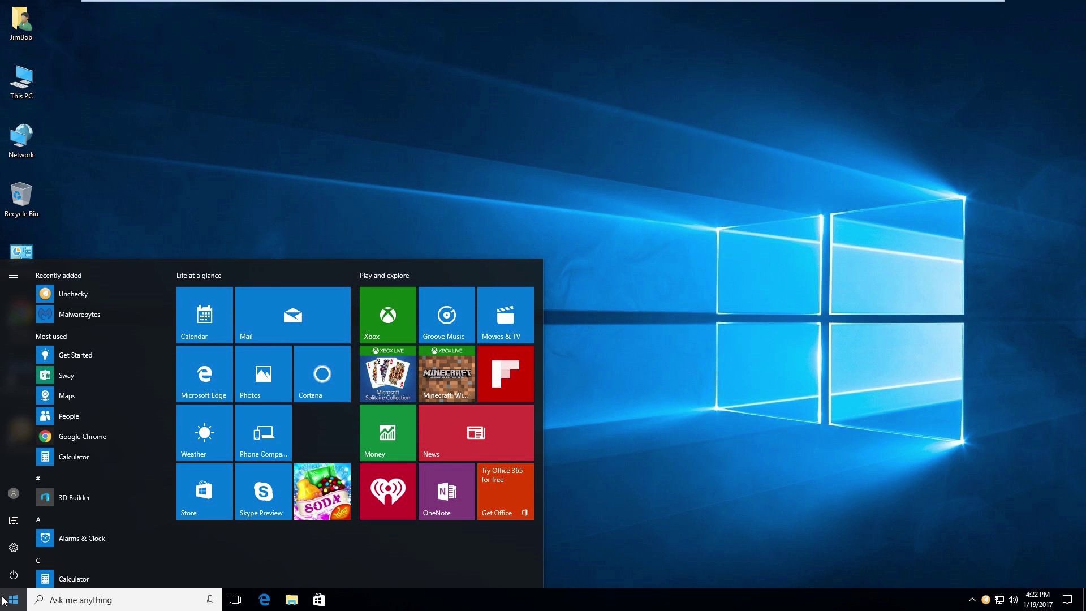
left_click(12, 551)
scroll(147, 317, "down", 2)
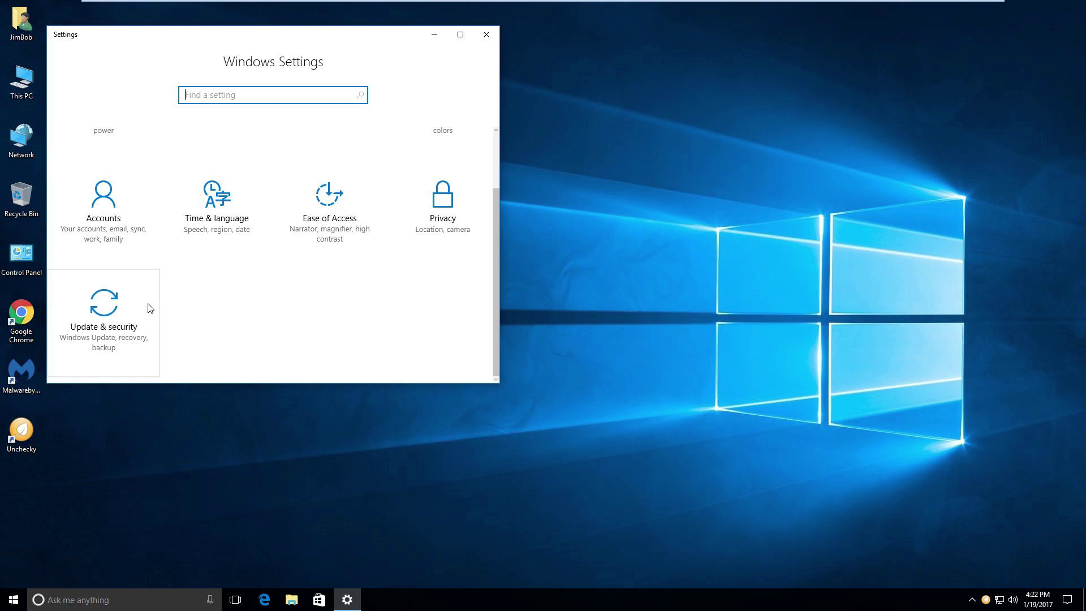
left_click(149, 307)
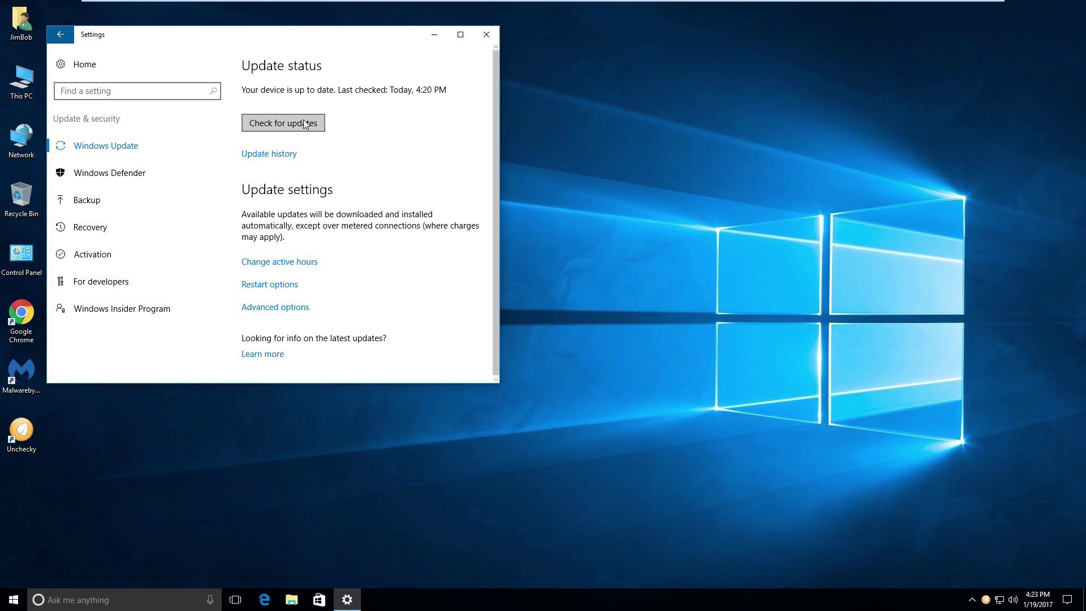
scroll(380, 249, "down", 1)
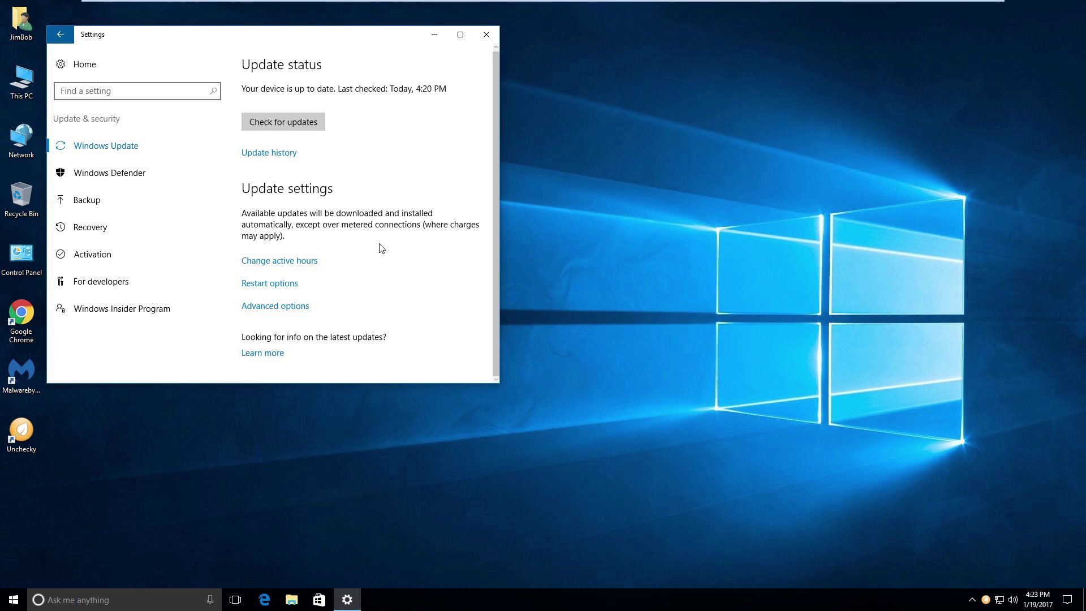
left_click(264, 309)
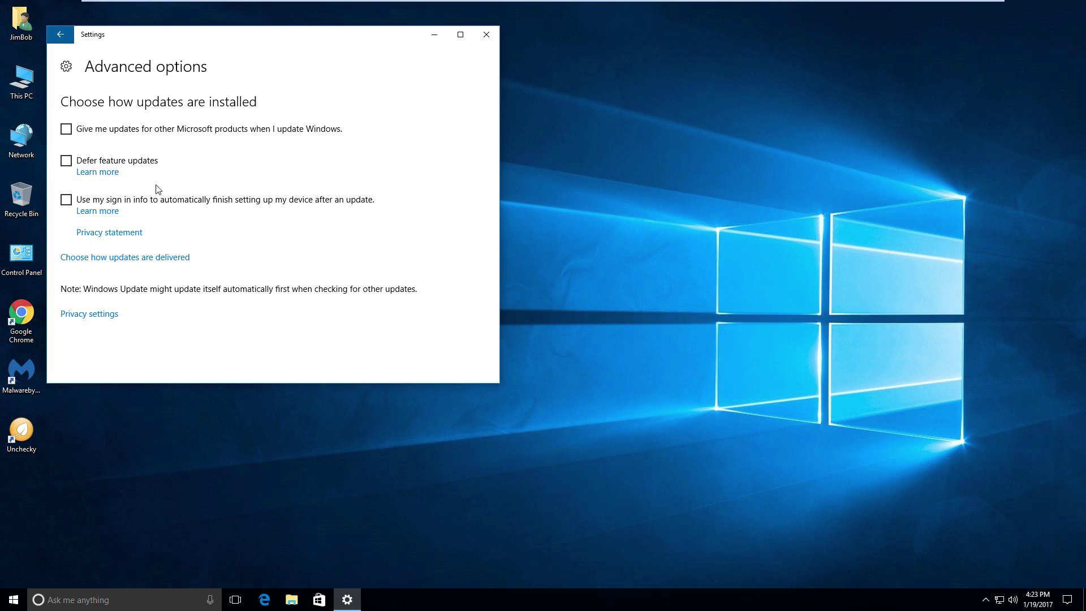
left_click(60, 34)
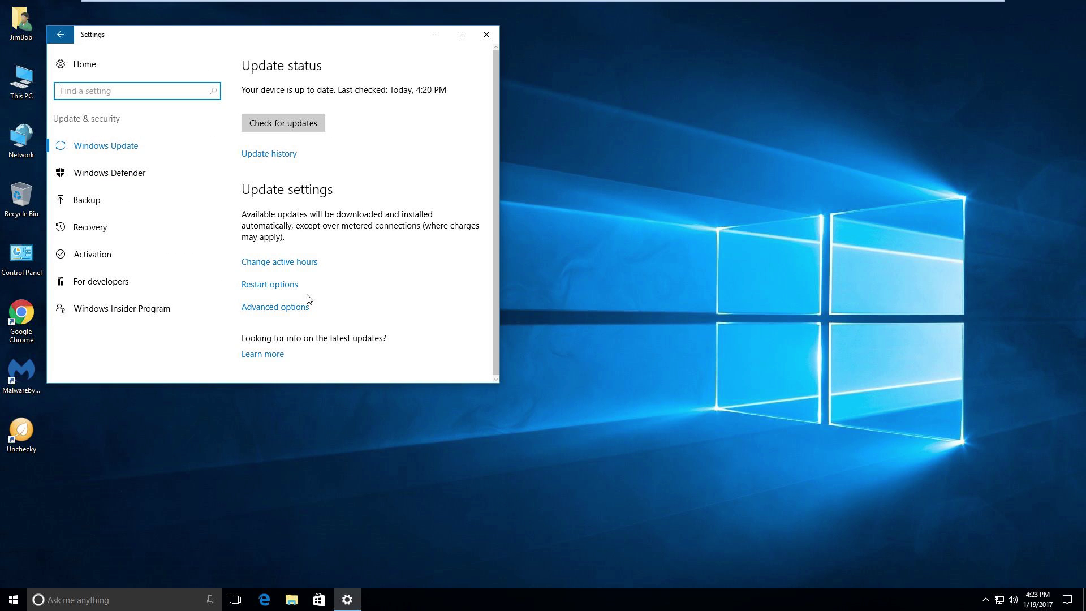
Check active hours and restart options unchanged, view Windows Defender protection, close Settings, reopen Start.
left_click(278, 263)
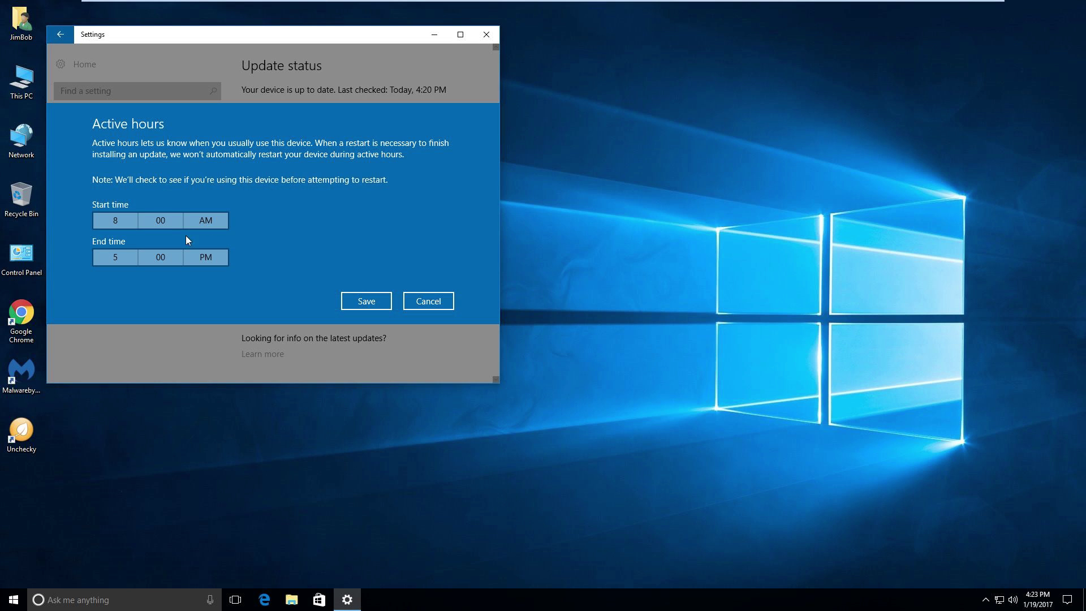
left_click(444, 301)
left_click(266, 286)
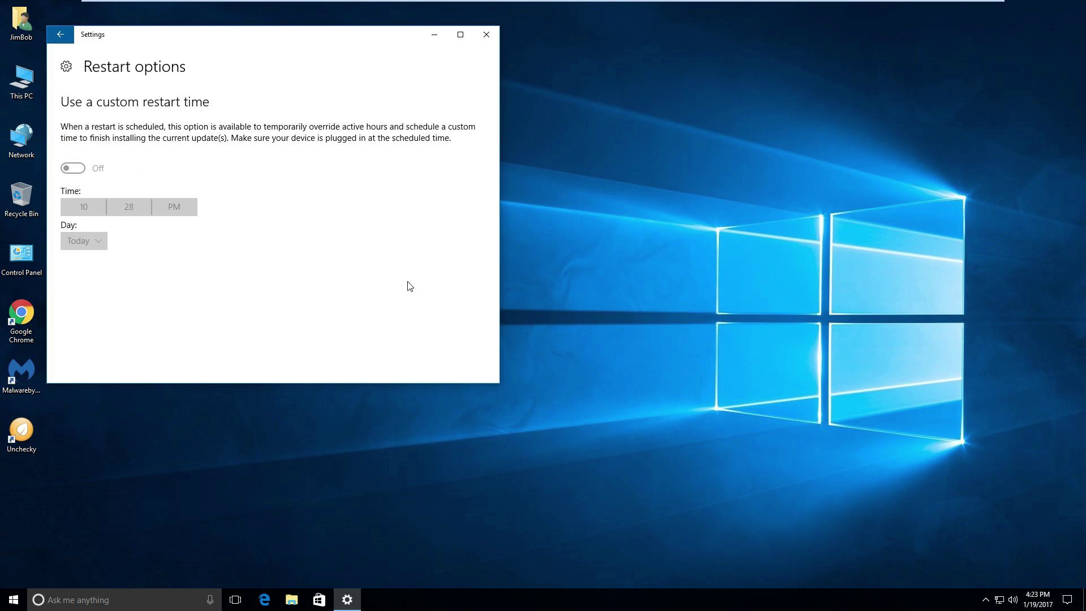
left_click(56, 30)
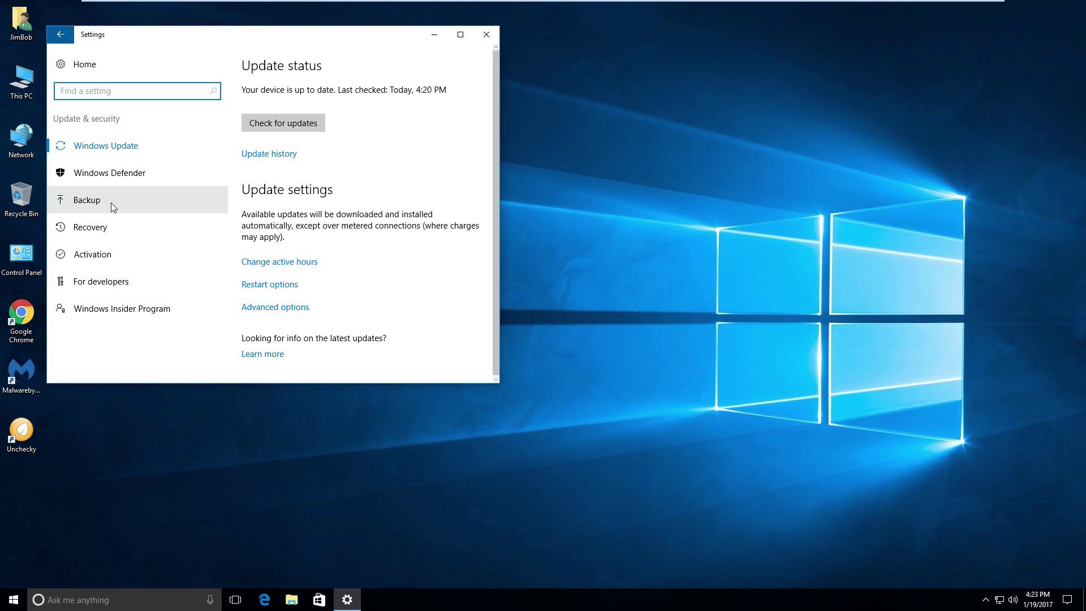
left_click(115, 165)
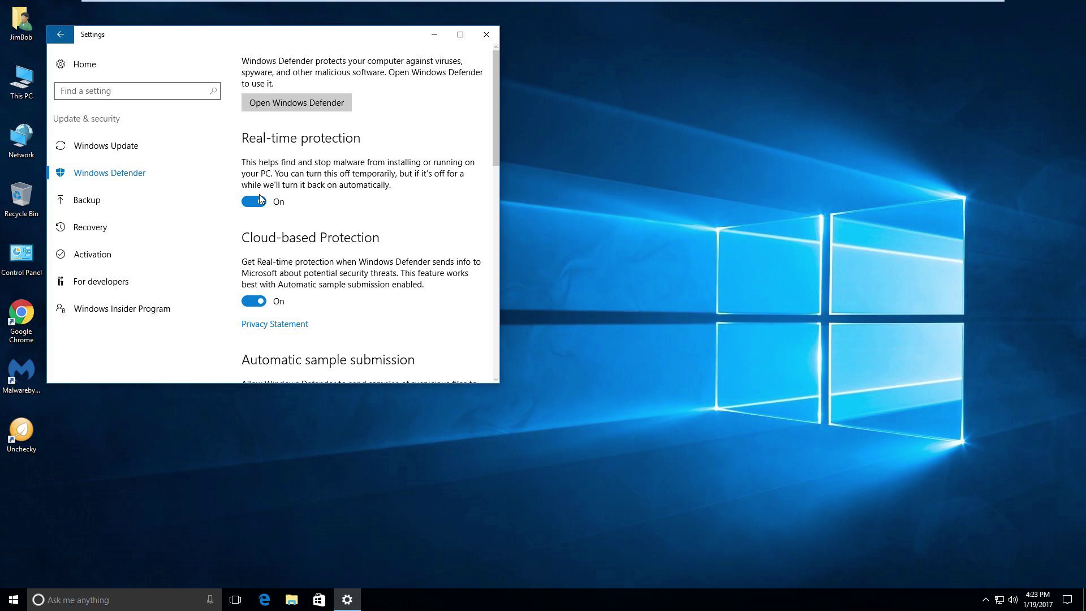
left_click(486, 34)
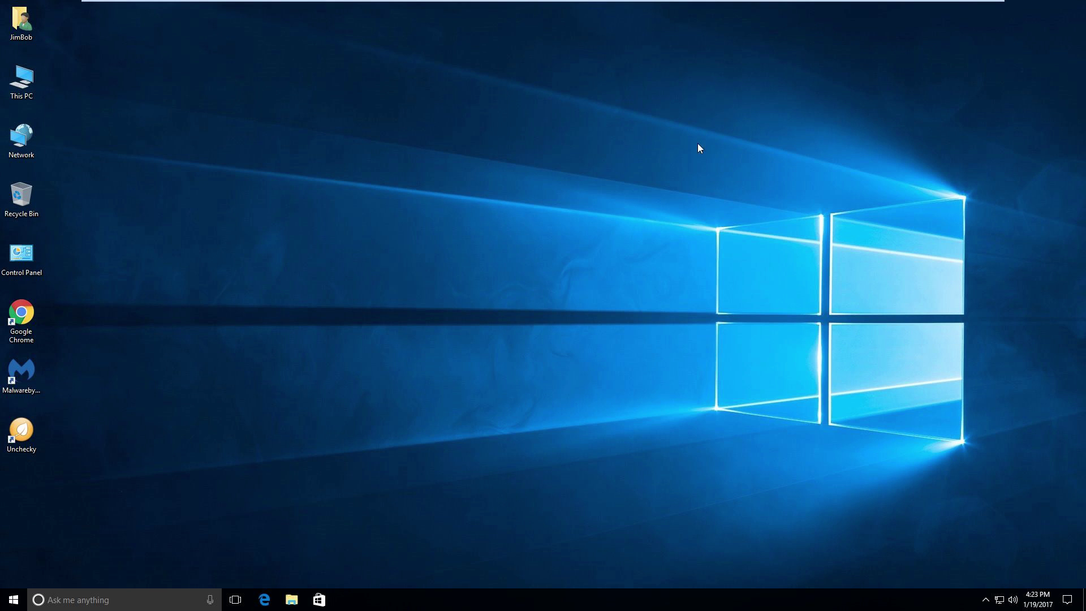
left_click(3, 605)
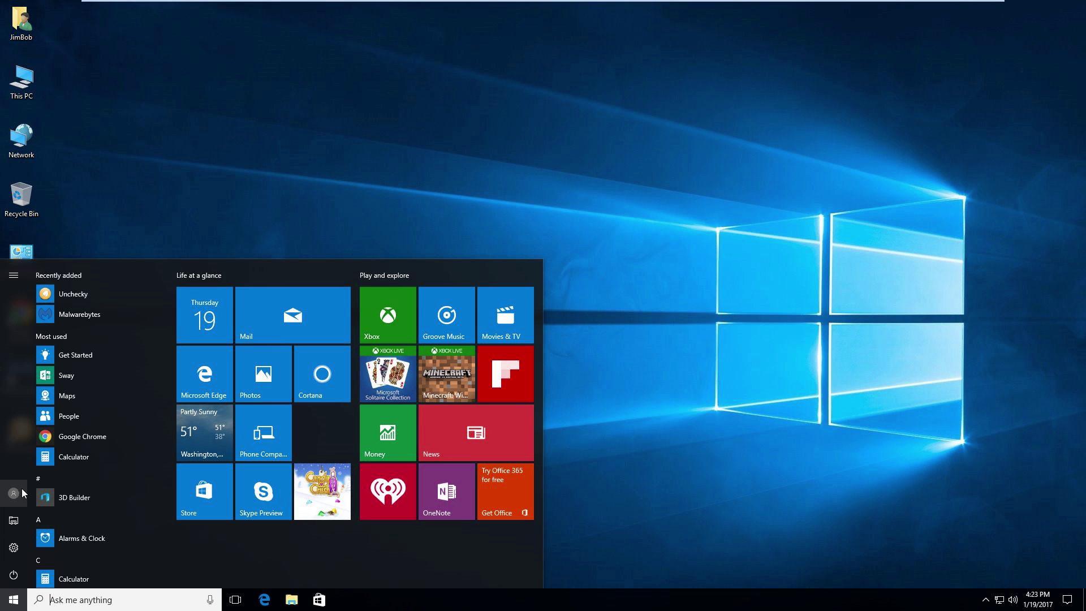
Open Windows Settings to the Accounts page showing the local Administrator account's info.
left_click(13, 547)
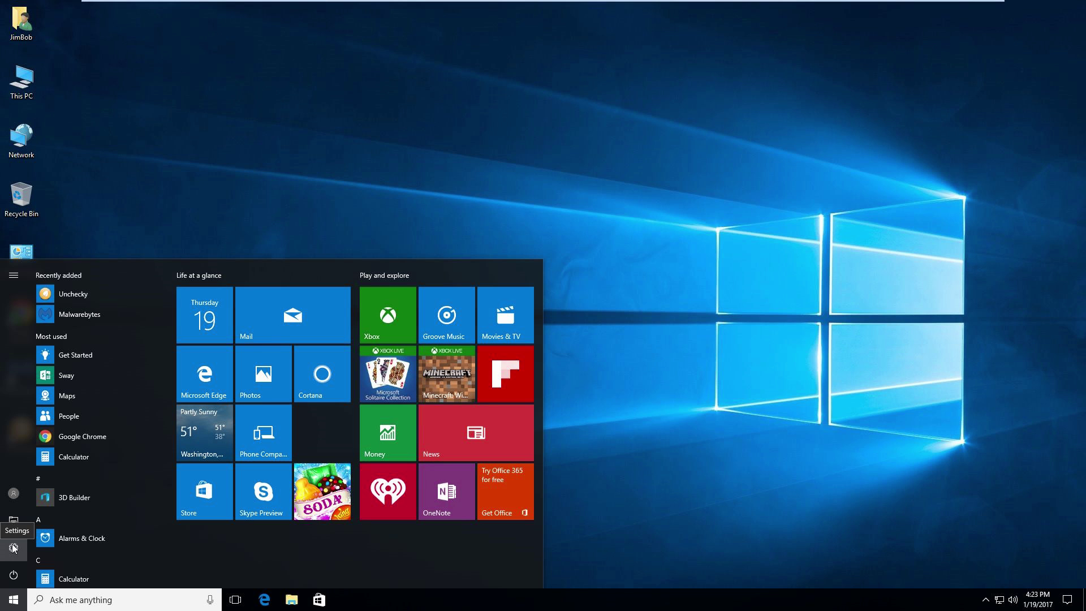
scroll(374, 339, "down", 3)
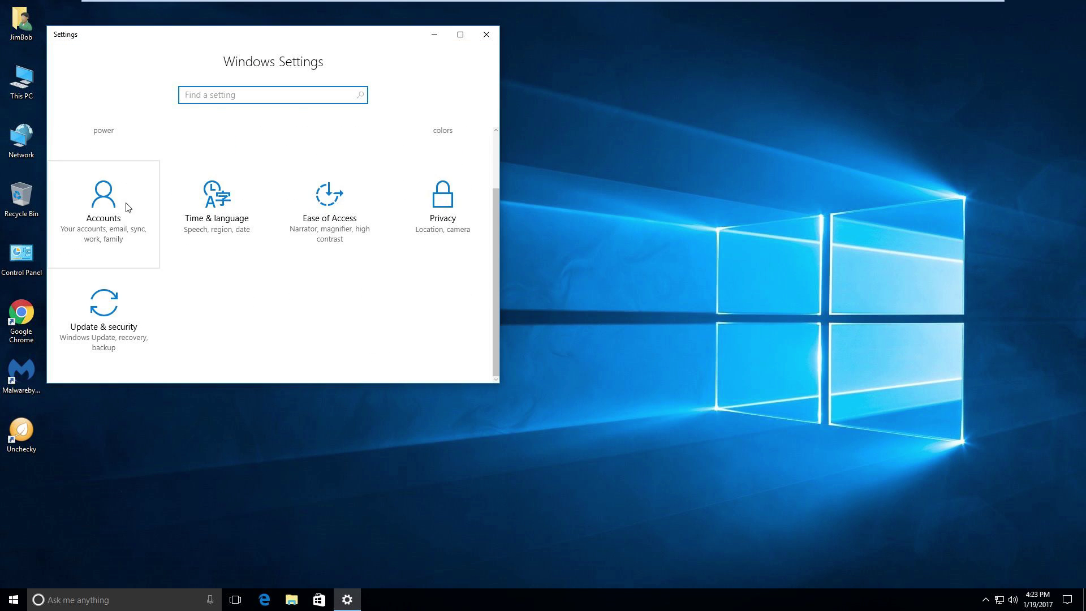
left_click(103, 203)
scroll(452, 228, "down", 2)
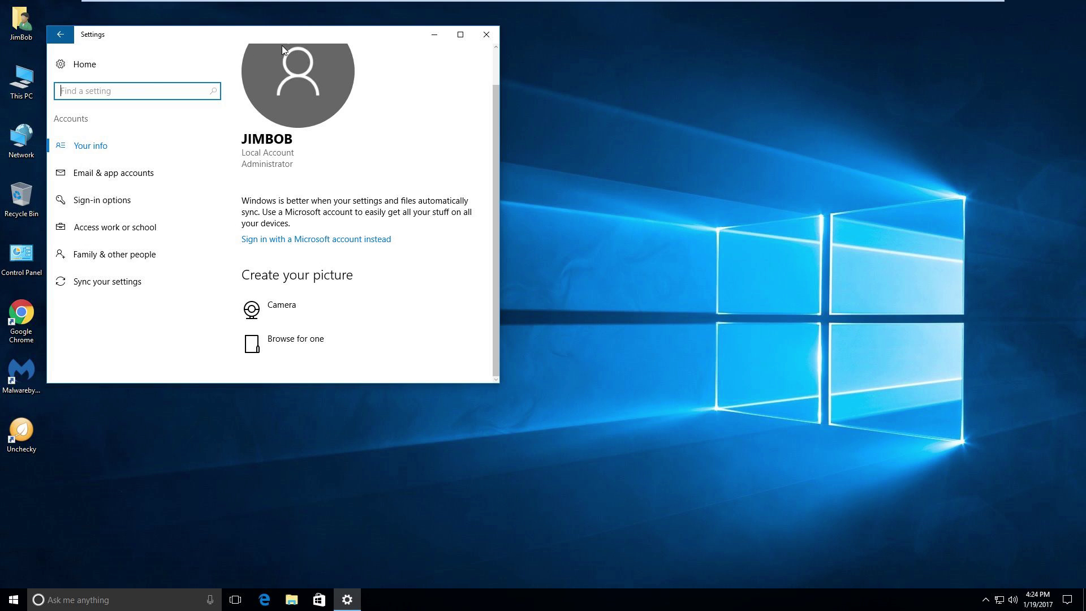
left_click(60, 35)
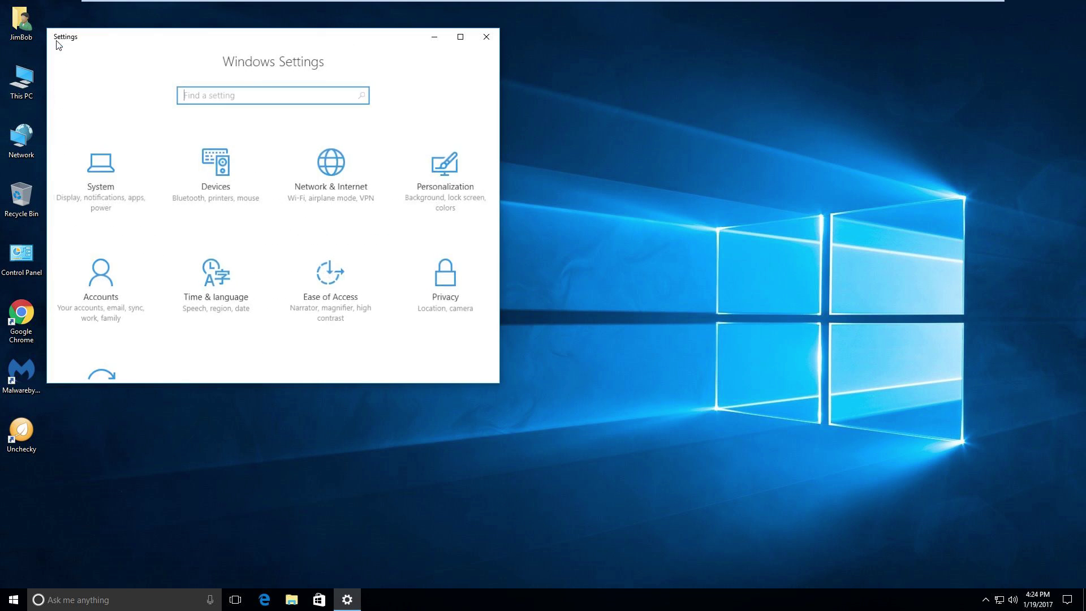
scroll(170, 259, "down", 3)
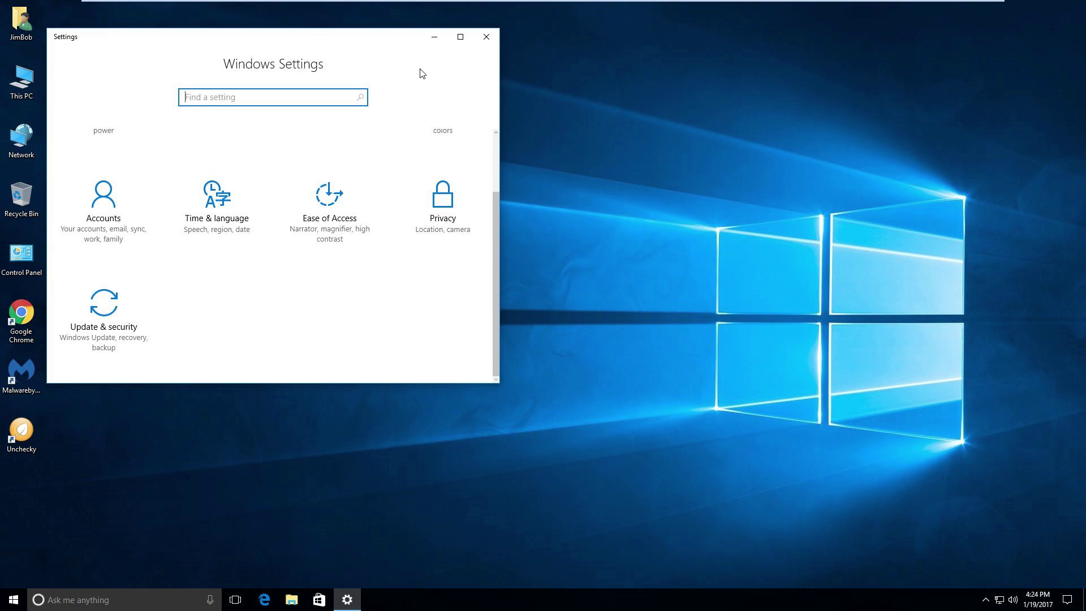
left_click(486, 36)
left_click(8, 603)
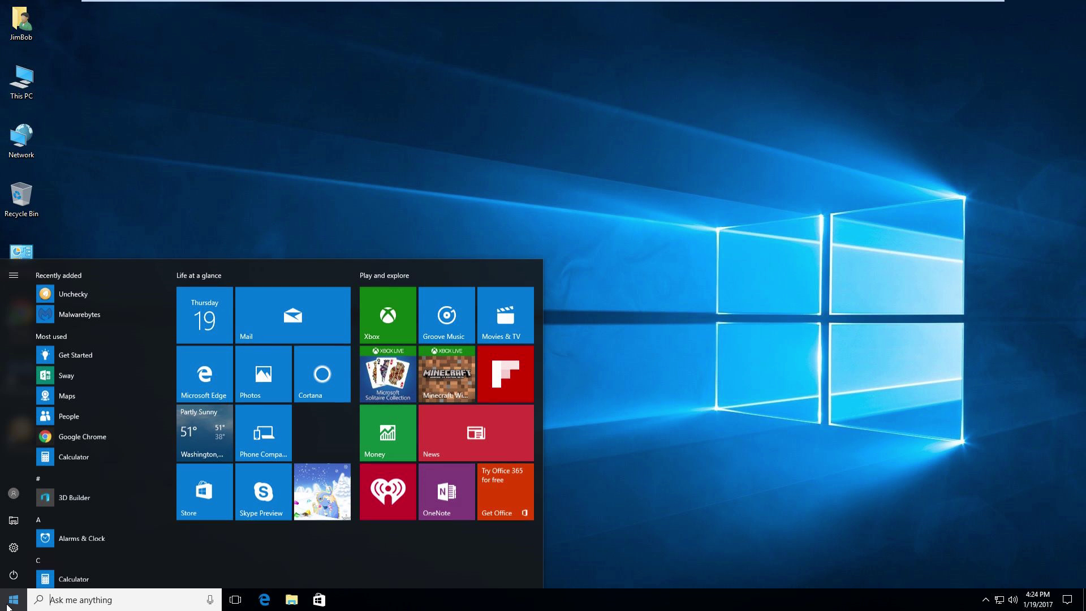
left_click(13, 547)
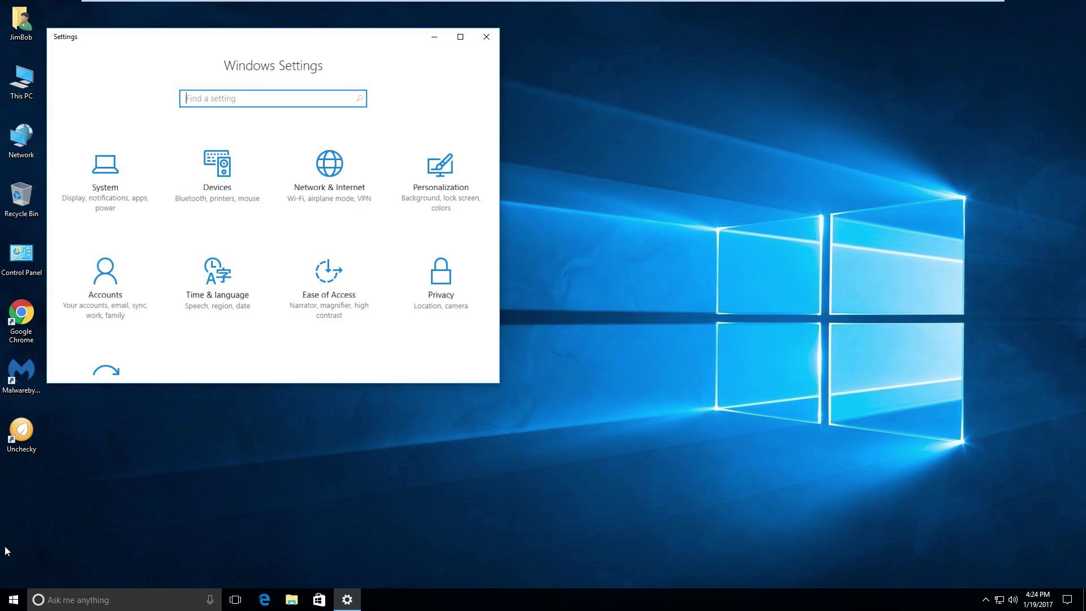
left_click(119, 292)
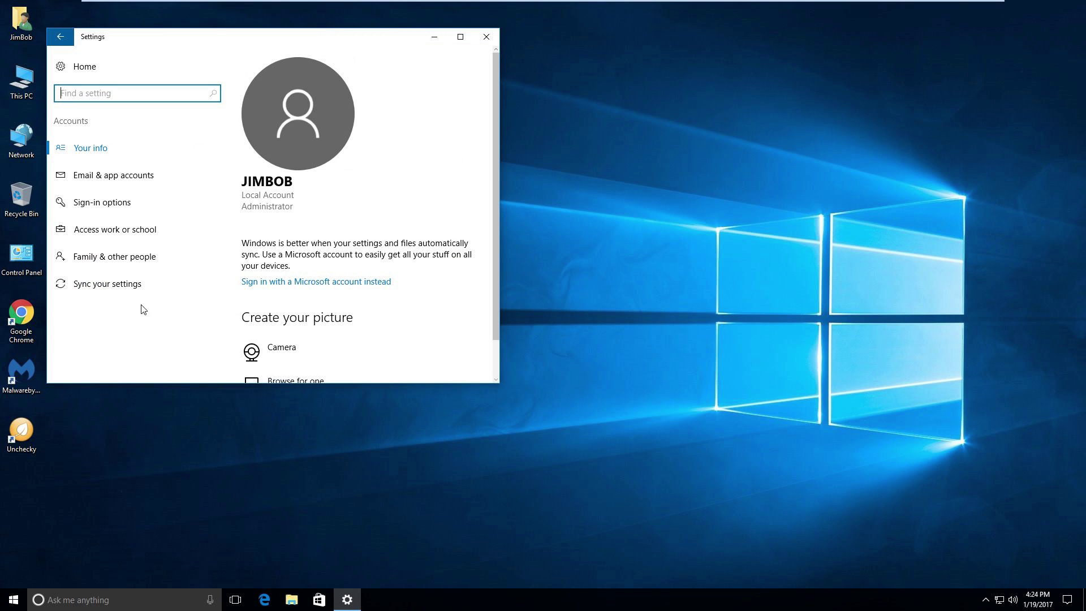
Under Family & other people, create a local account for the child with no Microsoft account or password.
left_click(123, 258)
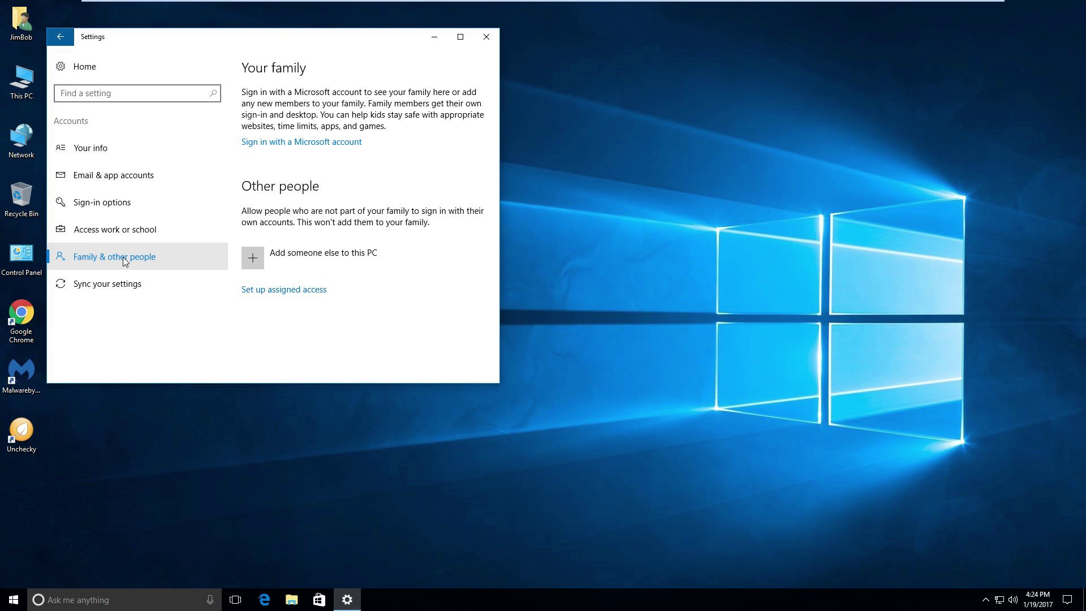
left_click(253, 252)
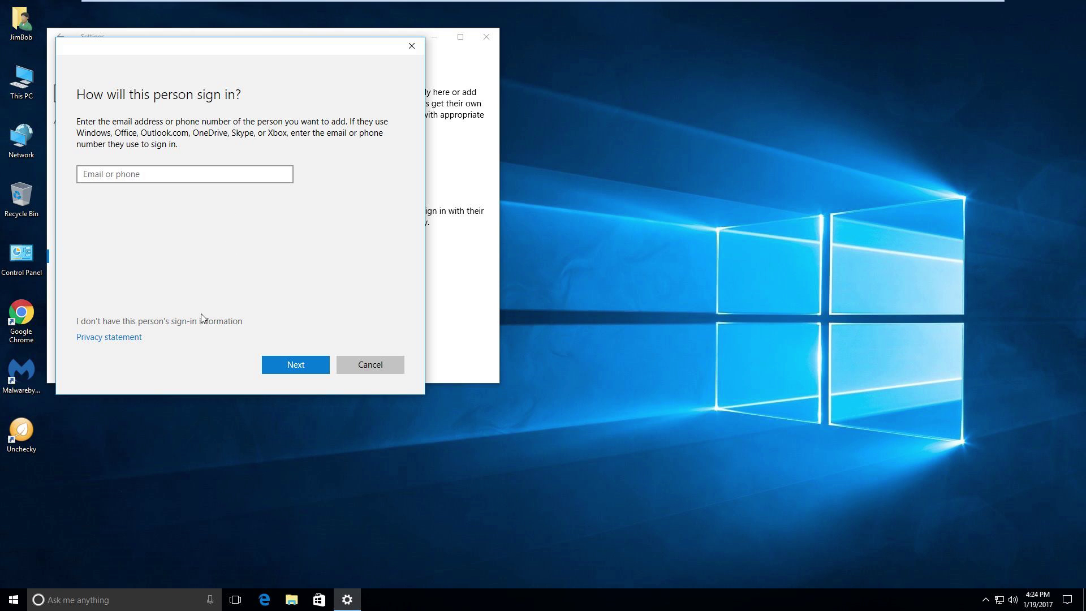
left_click(181, 327)
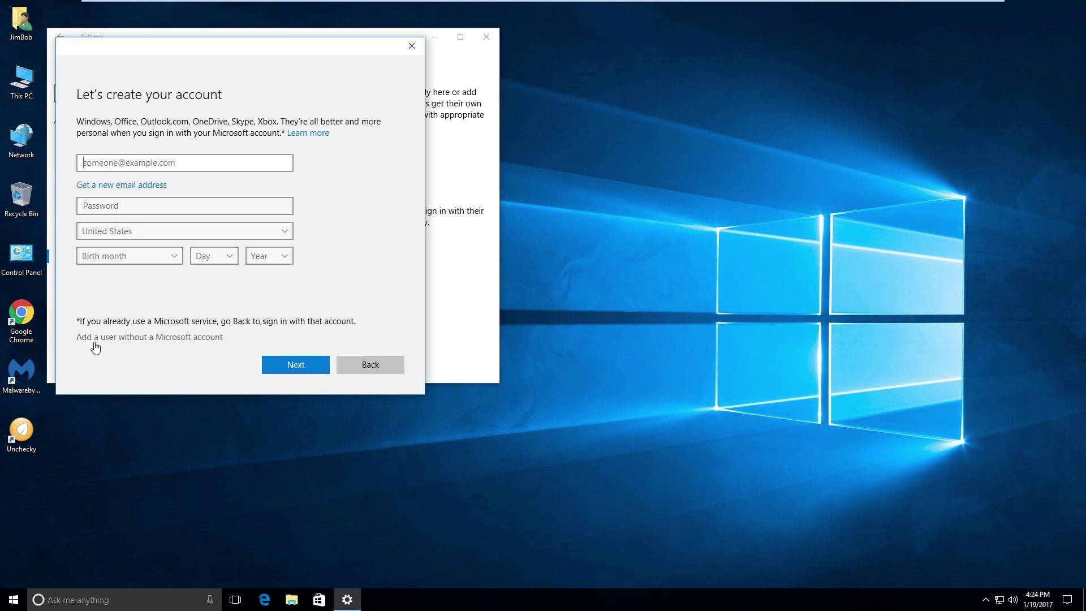
left_click(126, 338)
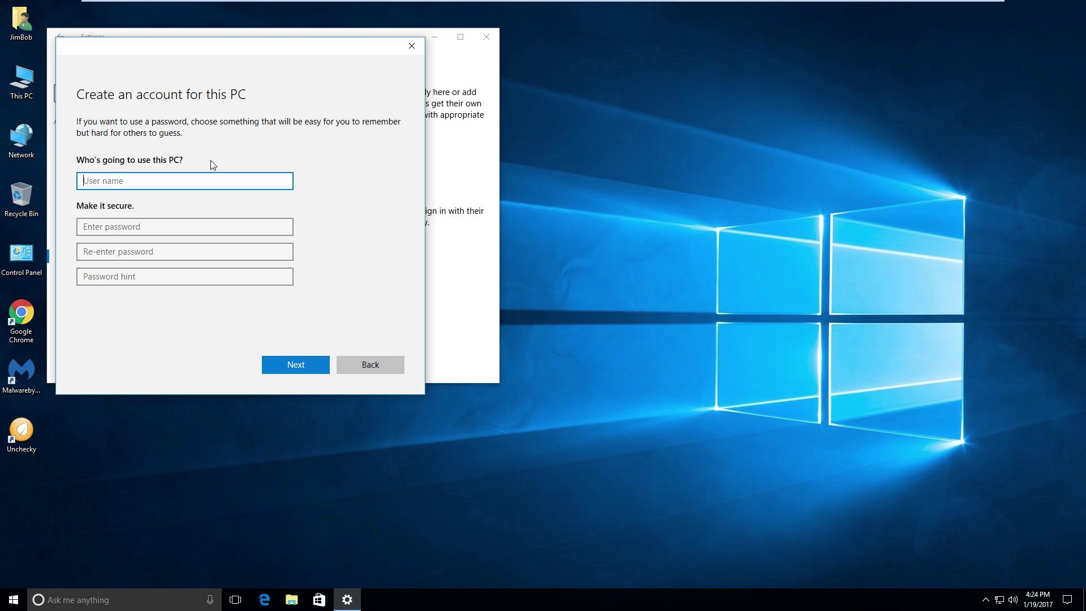
type("S")
type("op")
key("Tab")
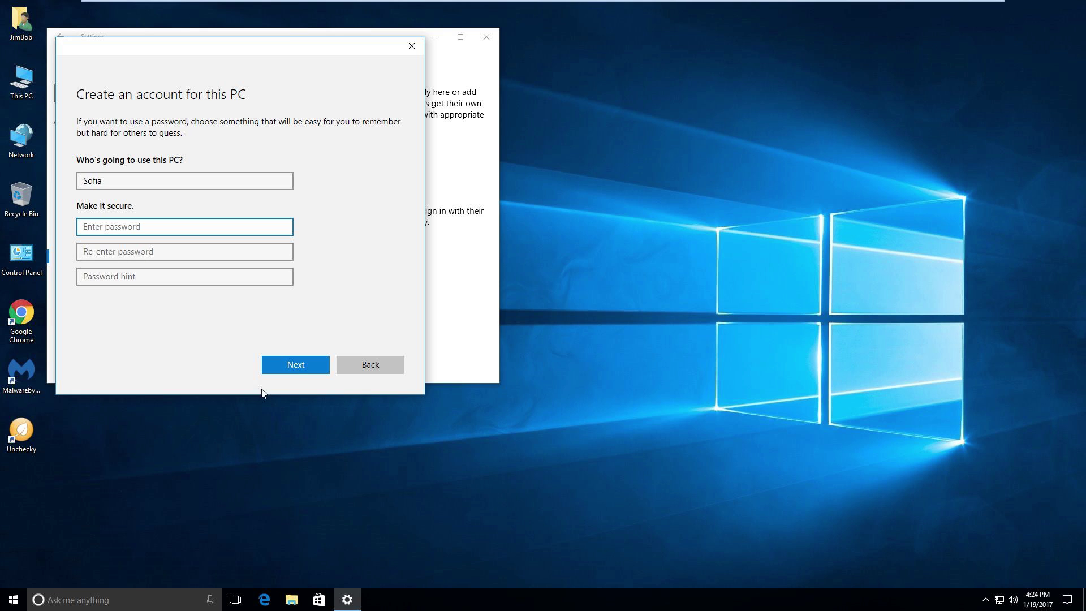
left_click(296, 366)
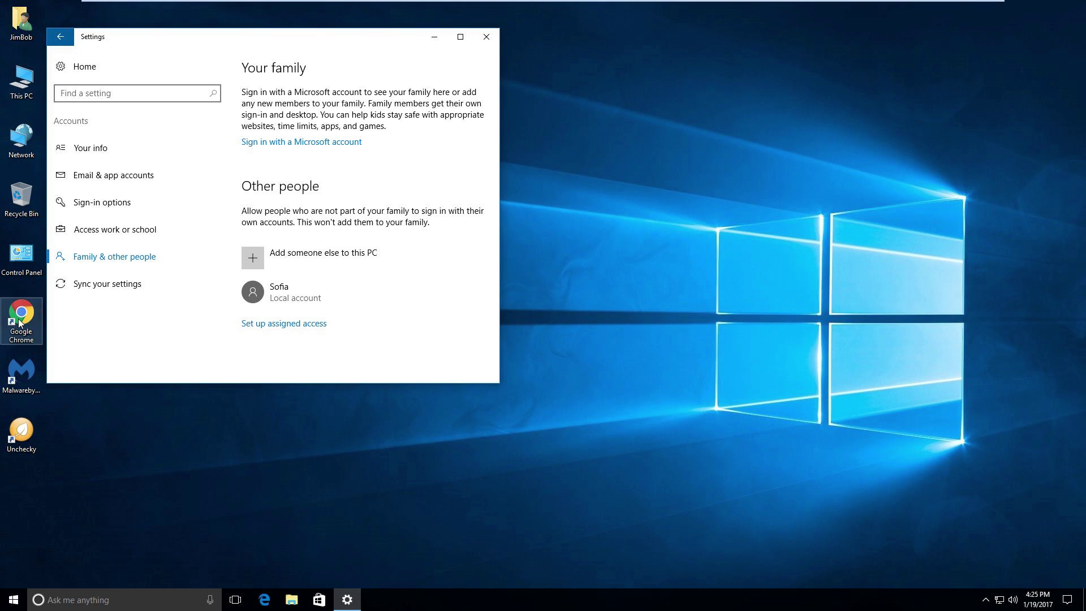
Close Settings, launch Google Chrome and load google.com/chrome.
left_click(486, 36)
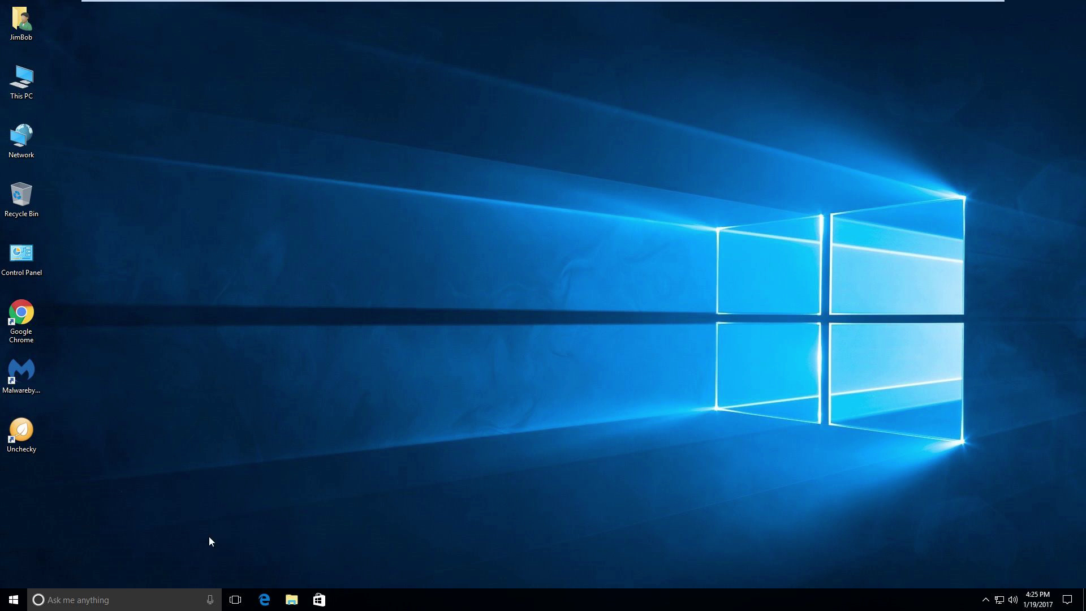
double_click(12, 306)
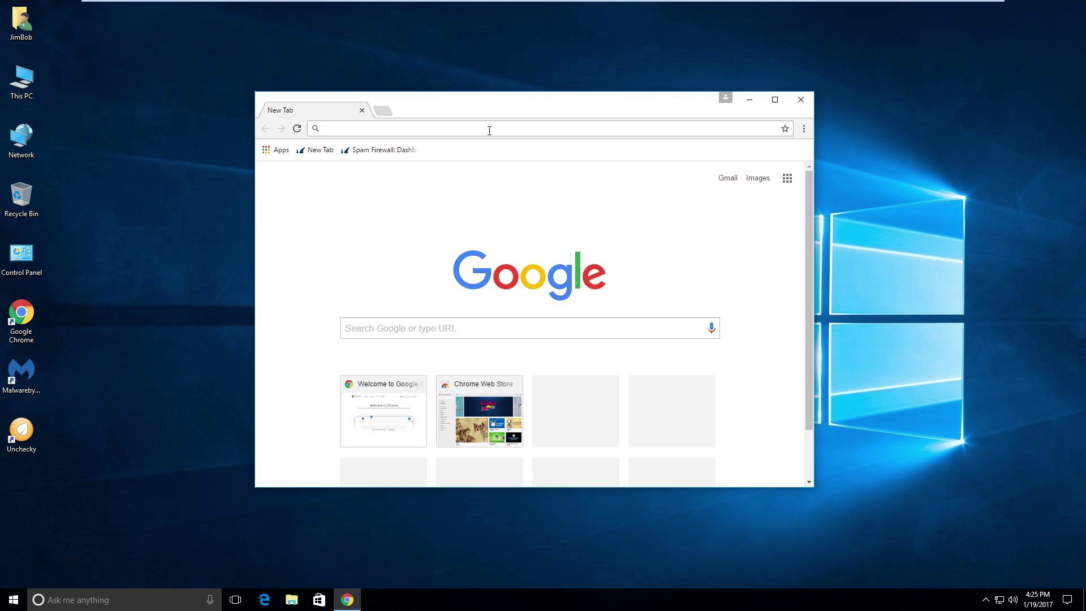
type("gi")
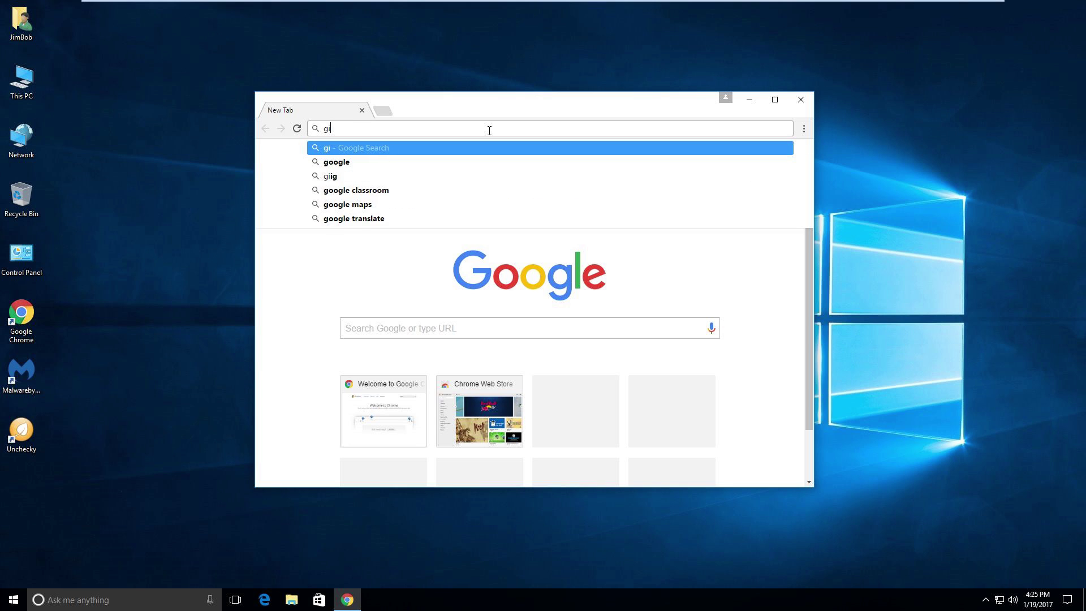
key("BackSpace")
type("oogo")
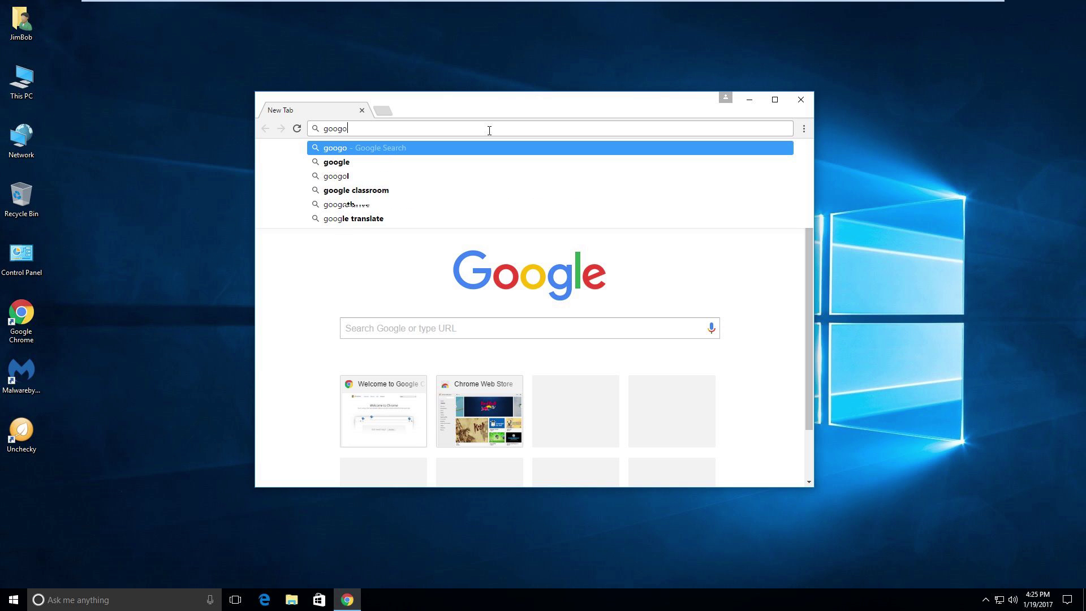
key("BackSpace")
type("ogl")
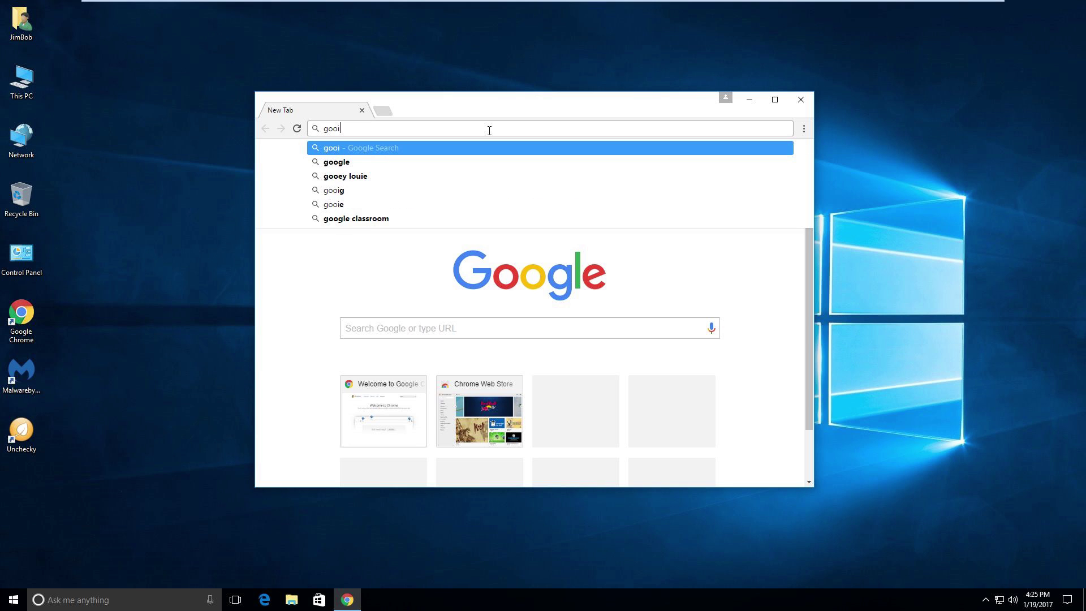
type("e")
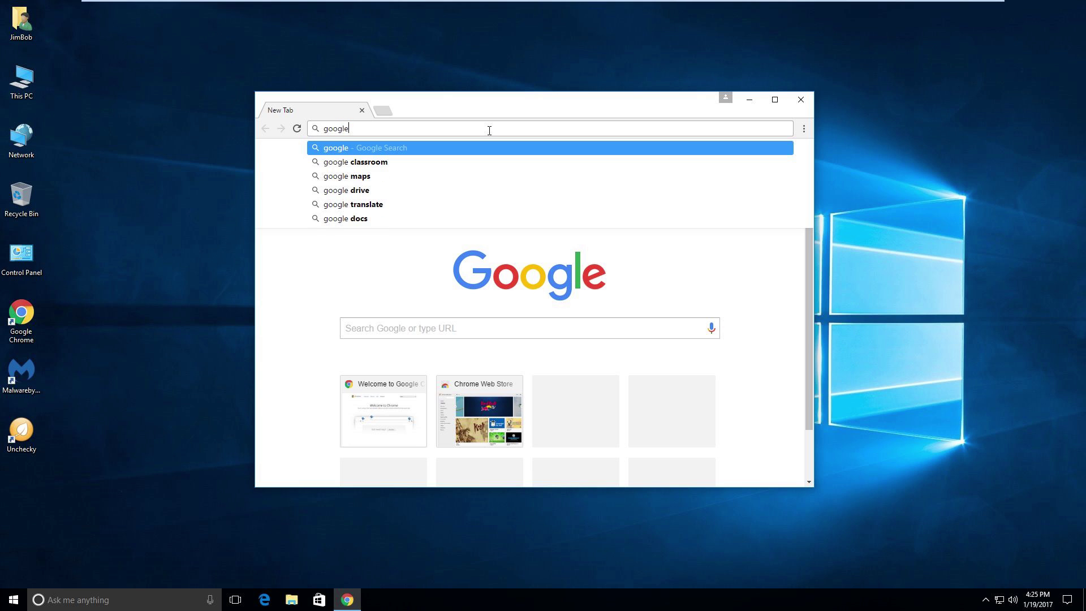
type(".com")
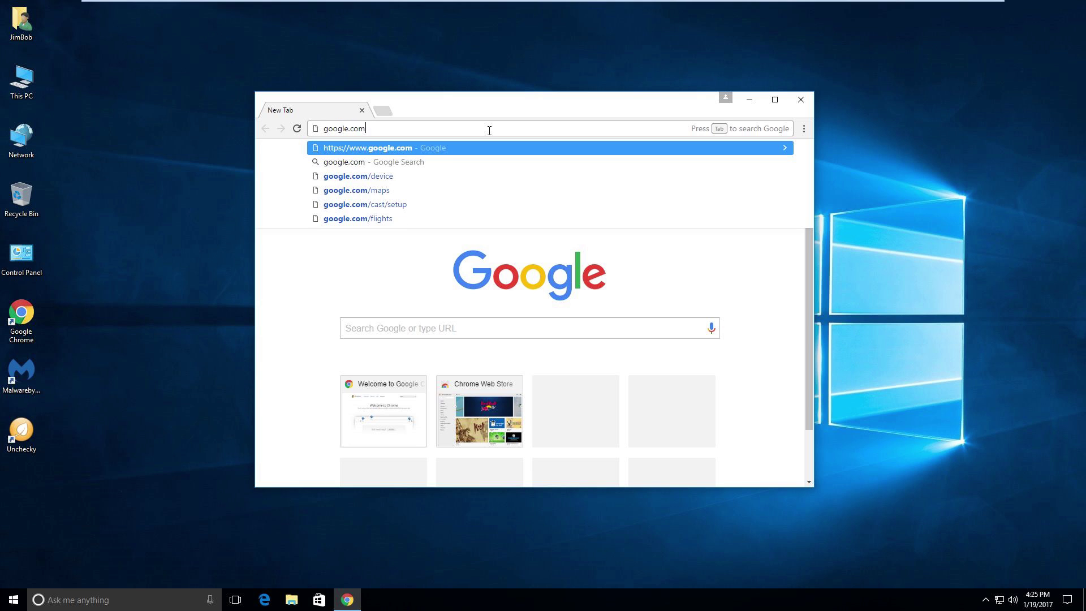
type("/chr")
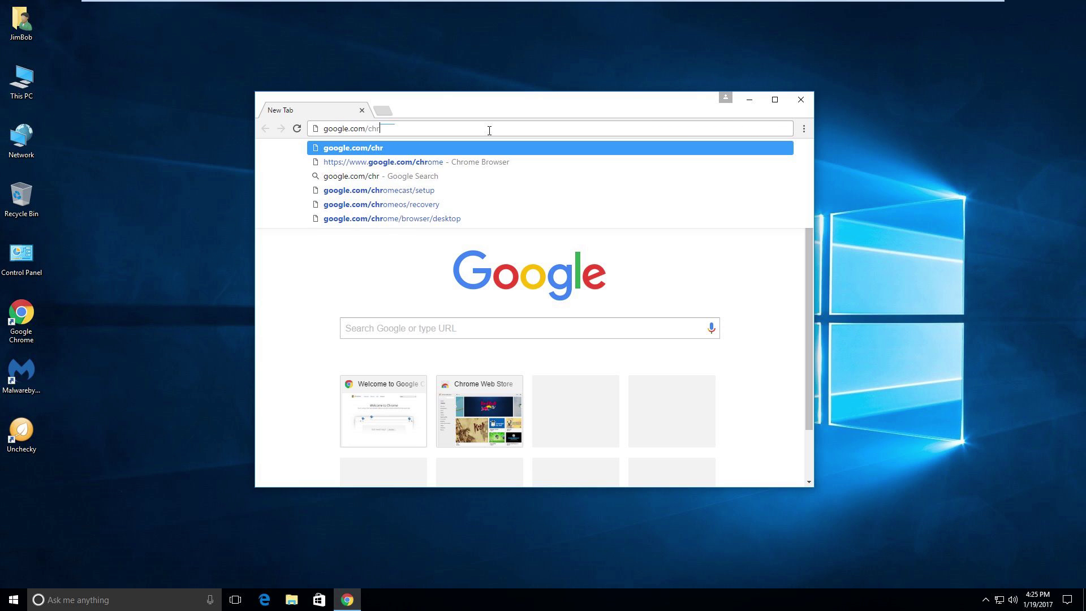
type("ome")
key("Return")
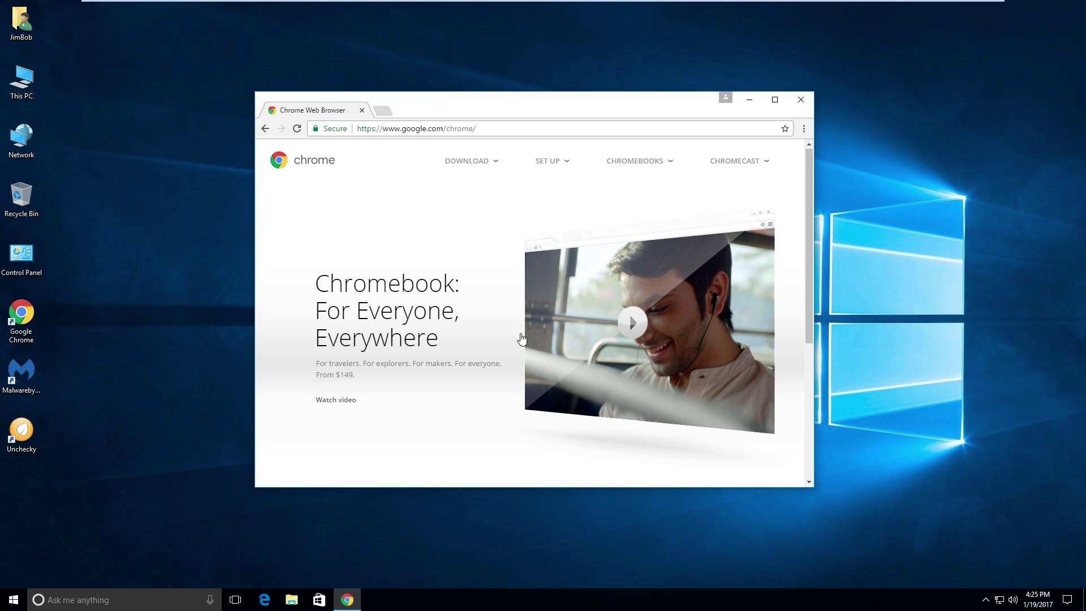
Open the Chrome for personal computers download page and nudge the browser window slightly right.
scroll(504, 305, "down", 3)
scroll(487, 245, "up", 3)
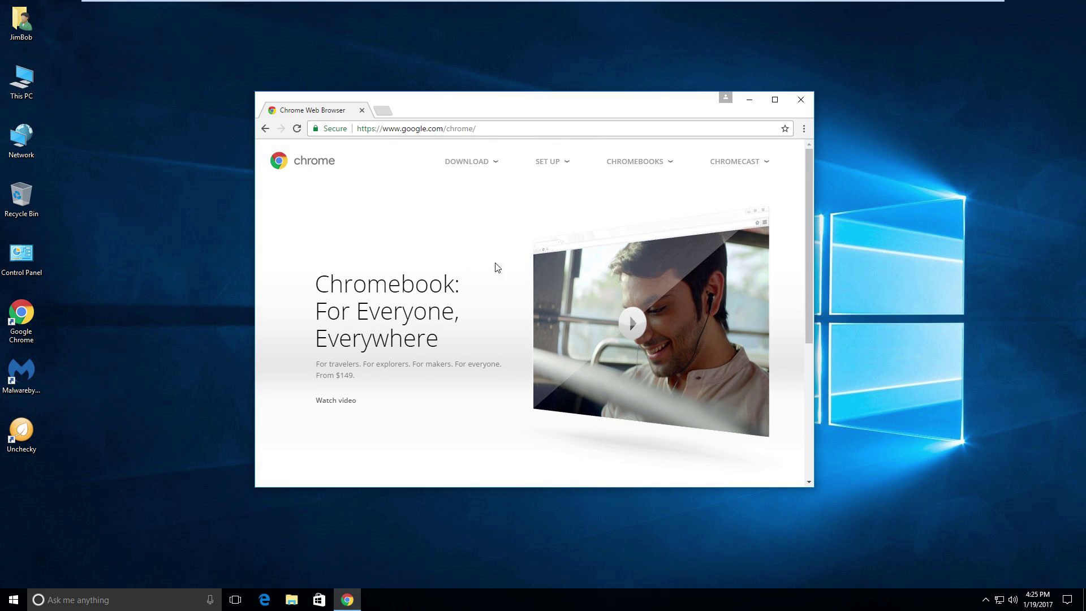
mouse_move(461, 162)
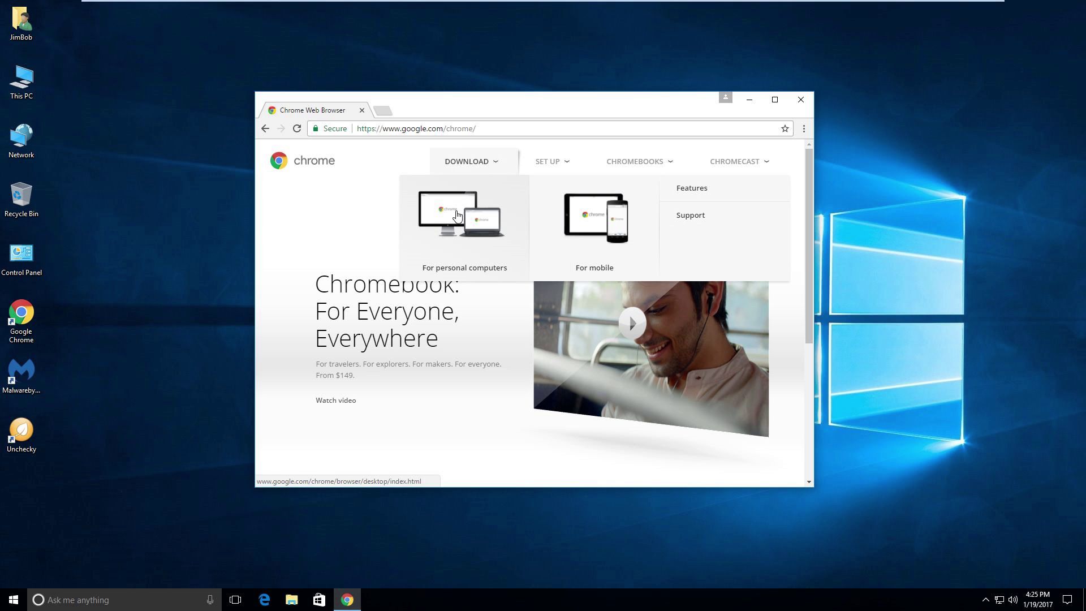
left_click(450, 214)
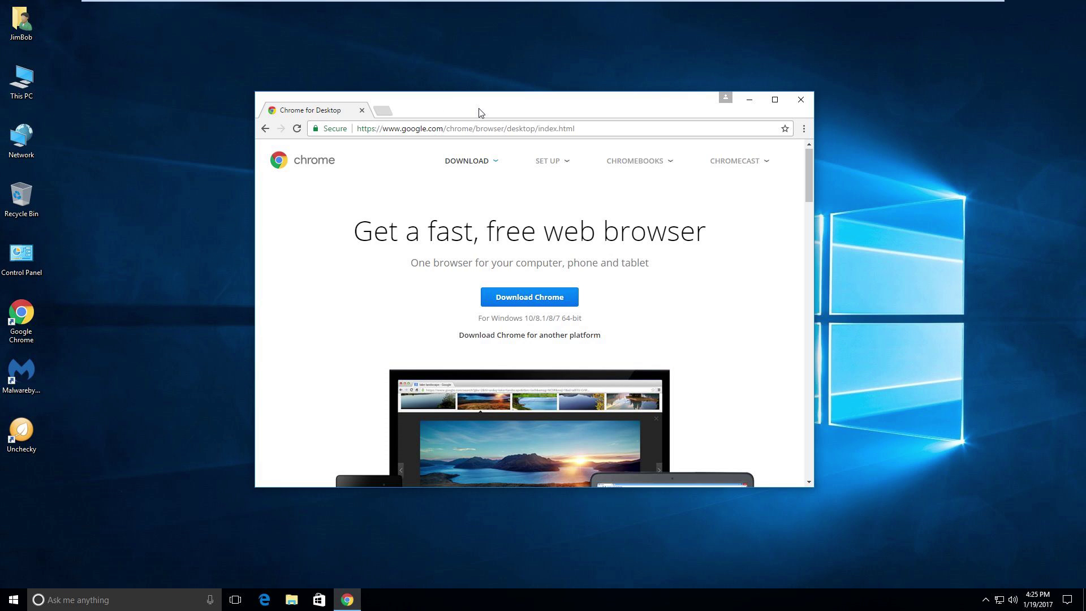
left_click_drag(549, 107, 564, 109)
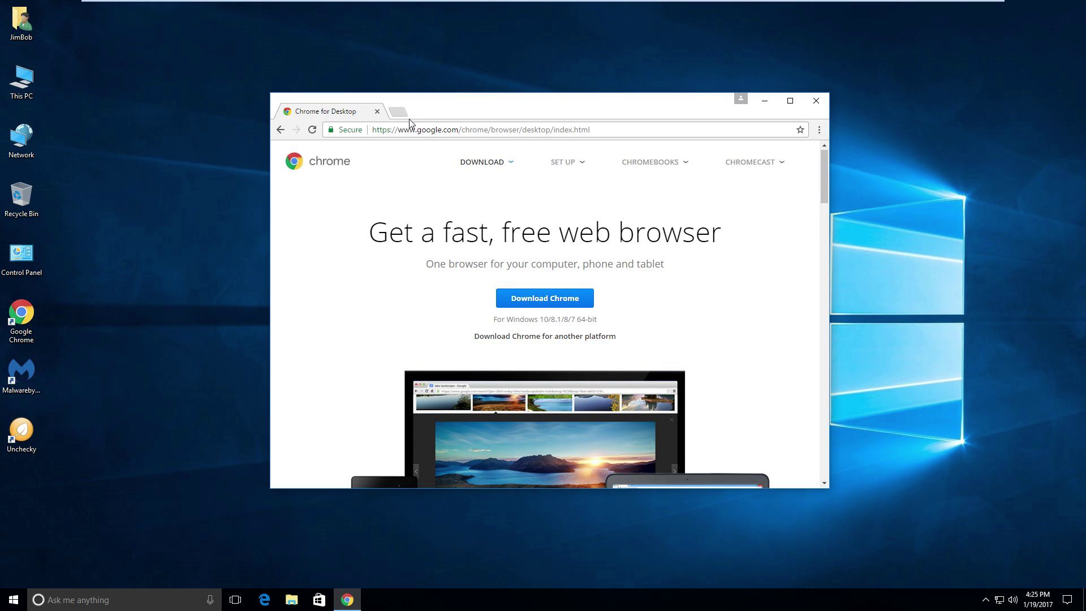
left_click(525, 131)
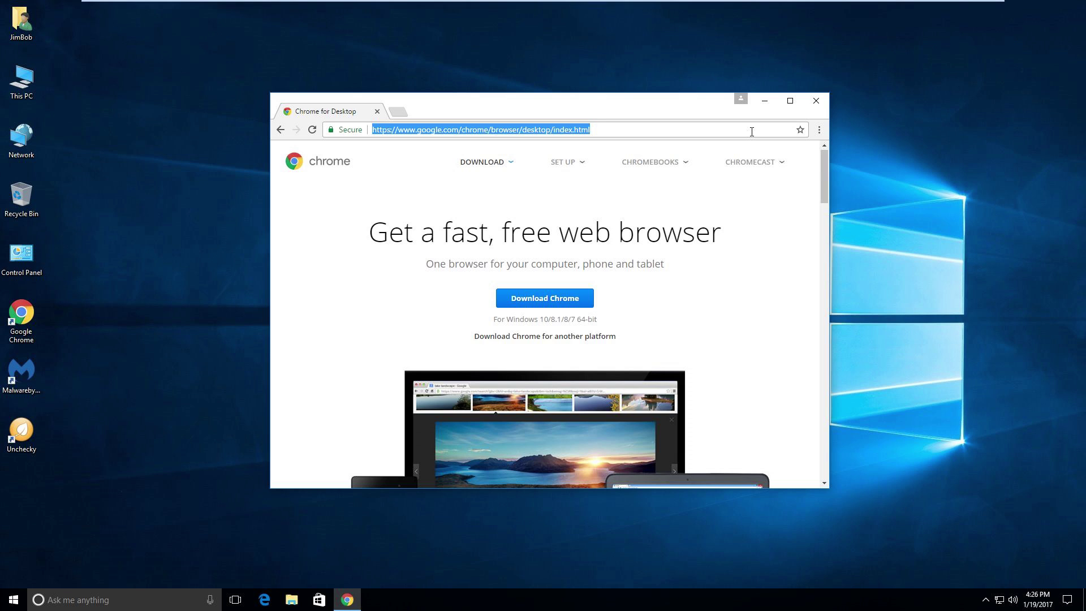
Search for 'adblock plus', open adblockplus.org and add the Adblock Plus extension to Chrome.
key("BackSpace")
type("ad")
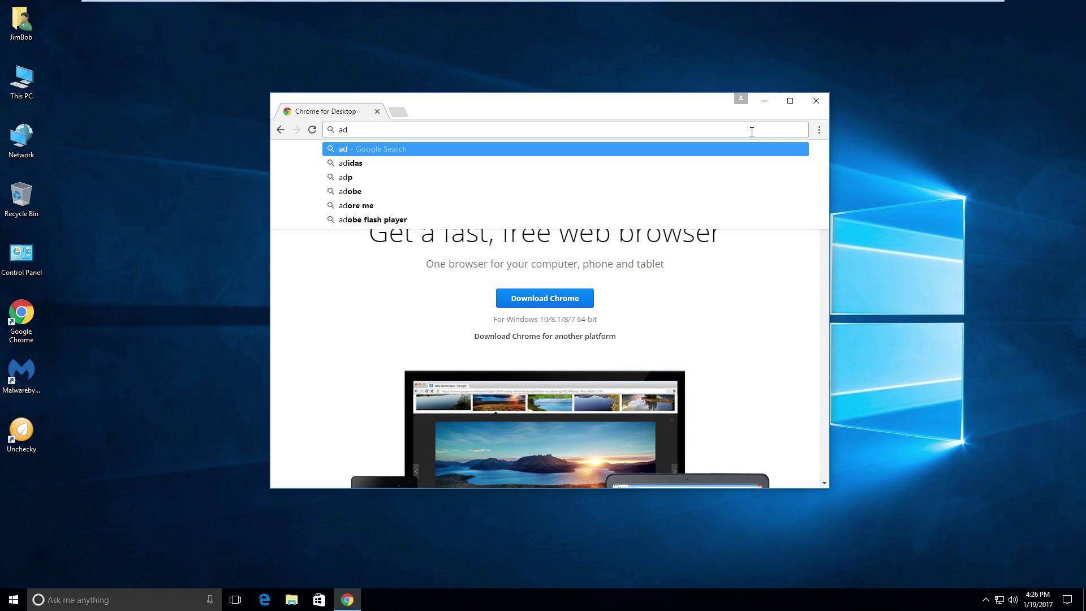
key("BackSpace")
type("db")
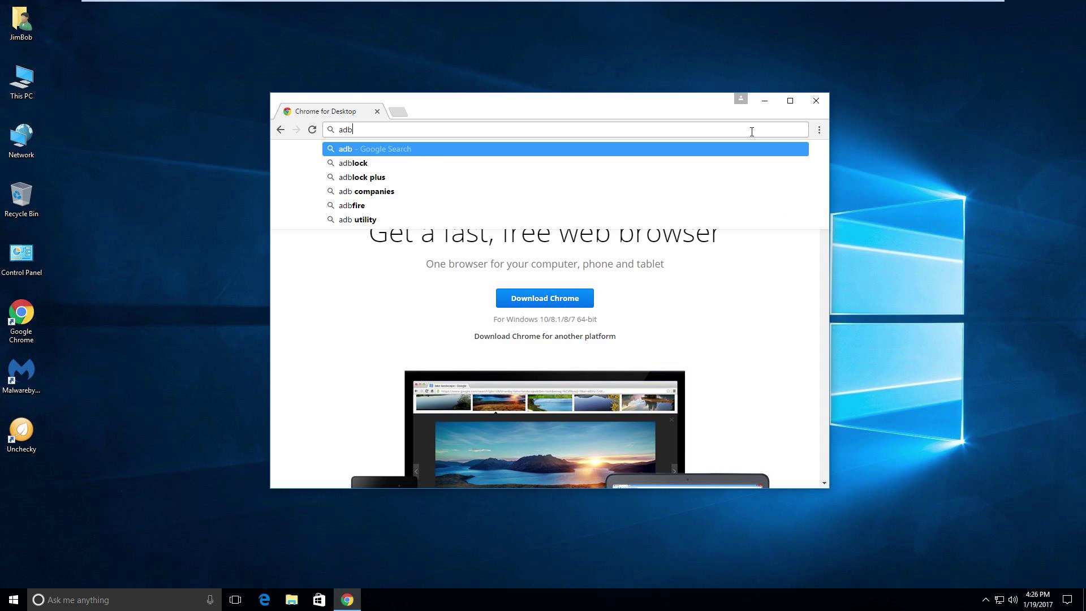
key("Down")
key("Down")
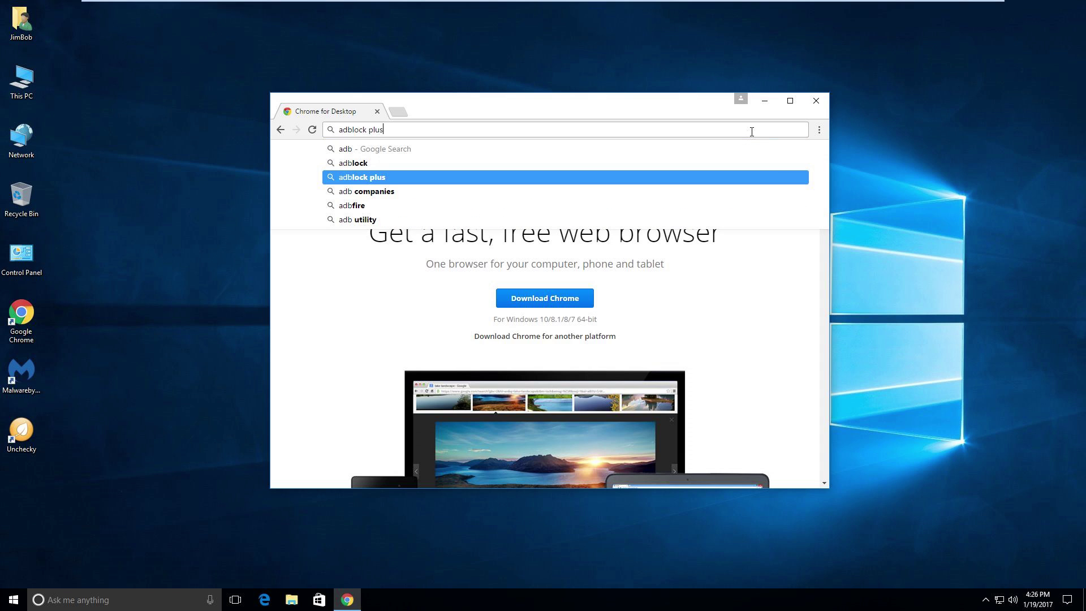
key("Return")
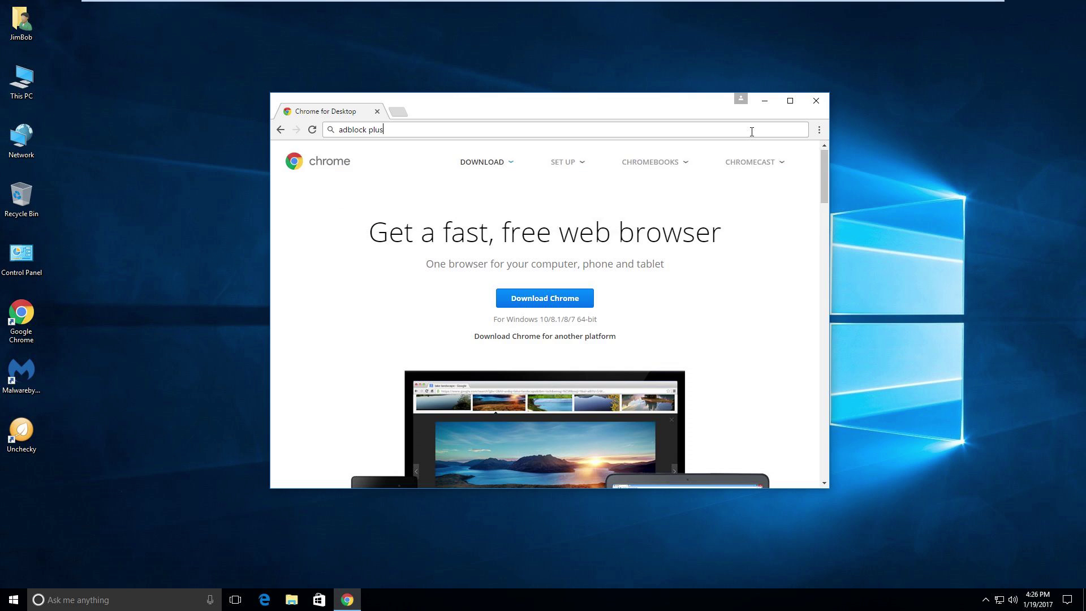
left_click(457, 249)
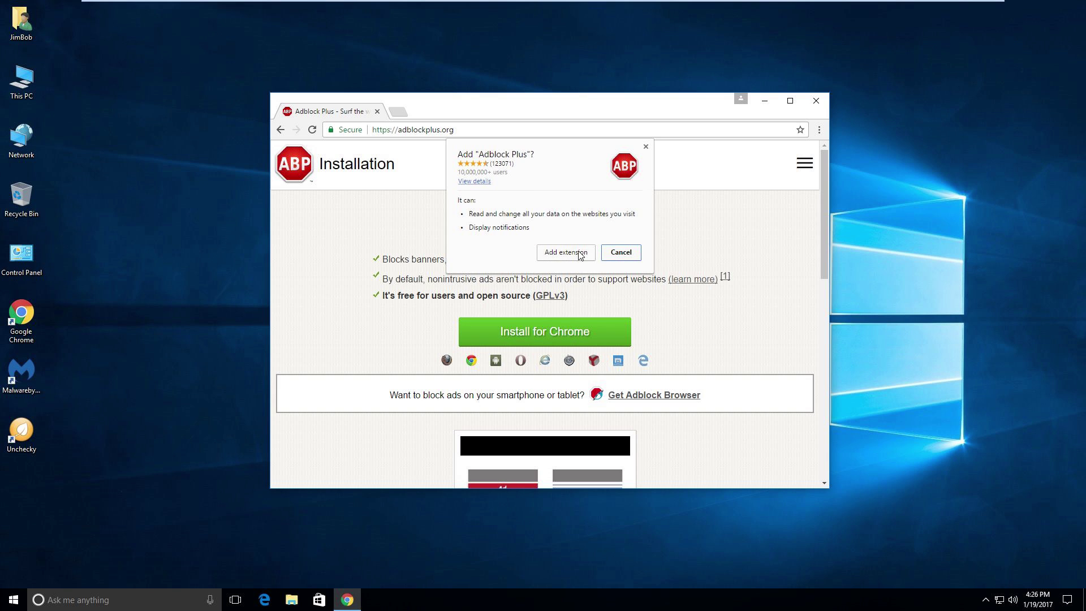
left_click(566, 252)
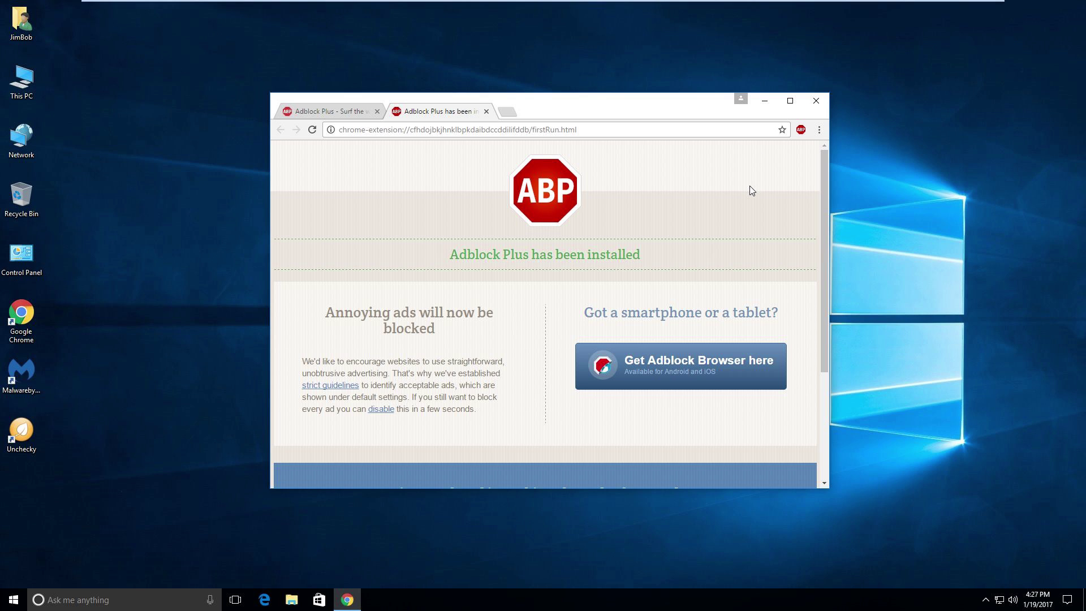
Load a YouTube channel page on youtube.com in a new tab.
left_click(510, 109)
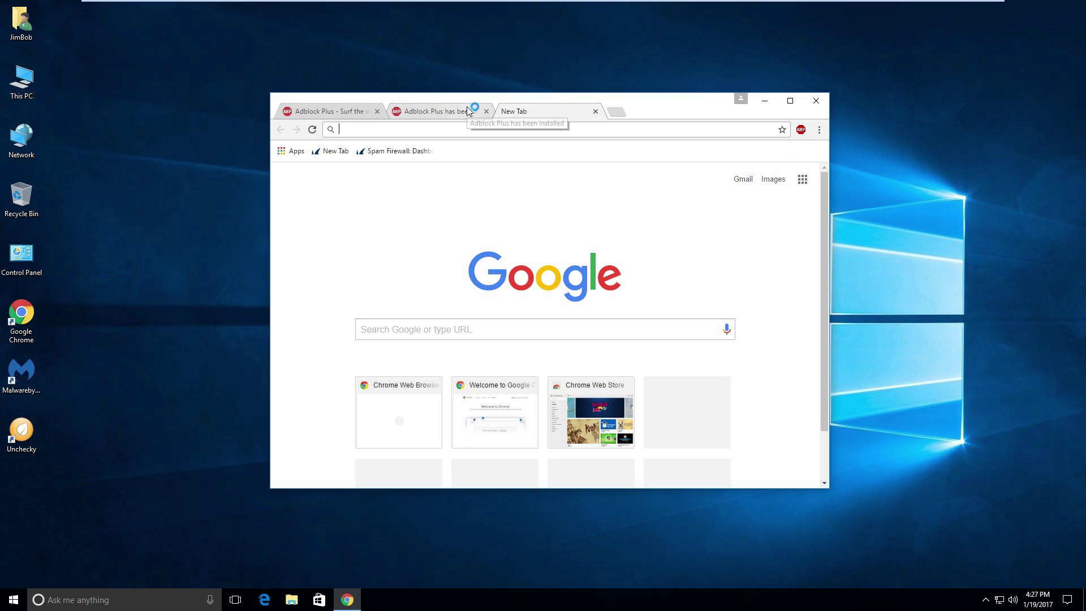
type("youtube")
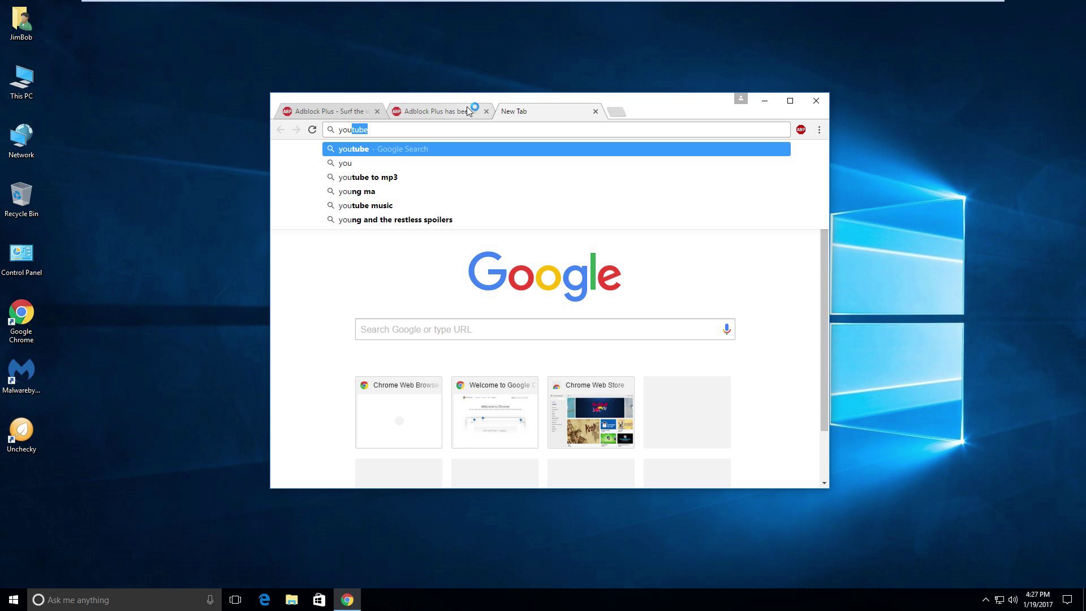
type(".c")
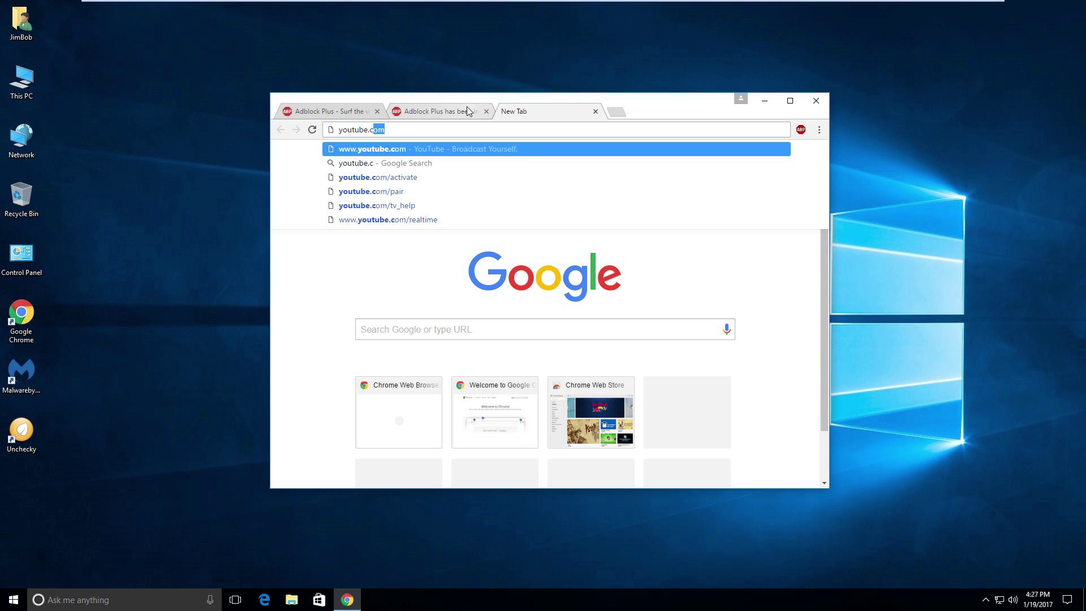
type("om.,")
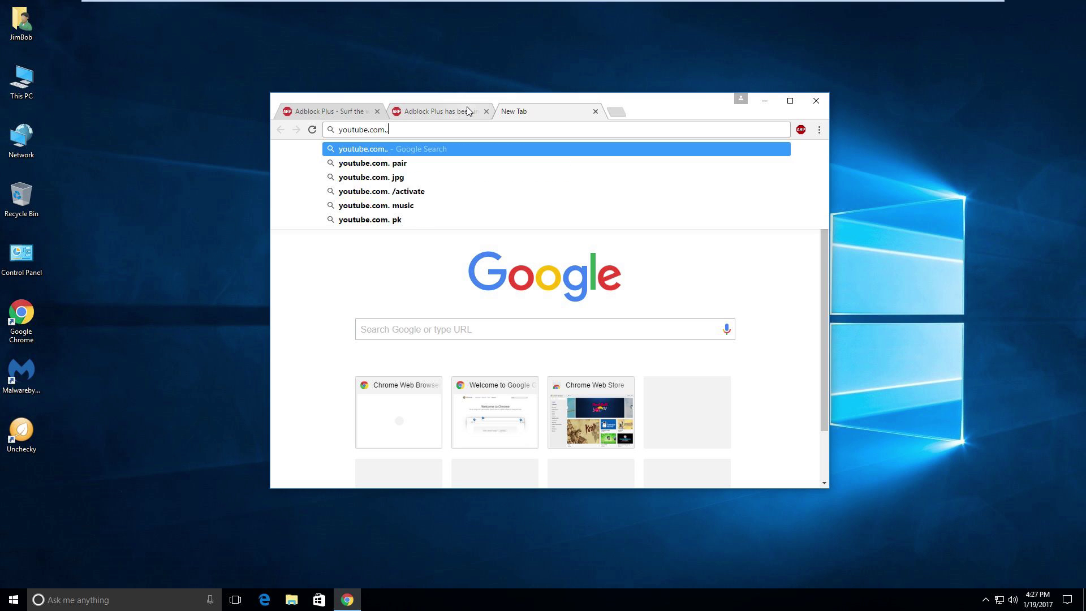
key("BackSpace")
key("BackSpace")
type("/mrizos")
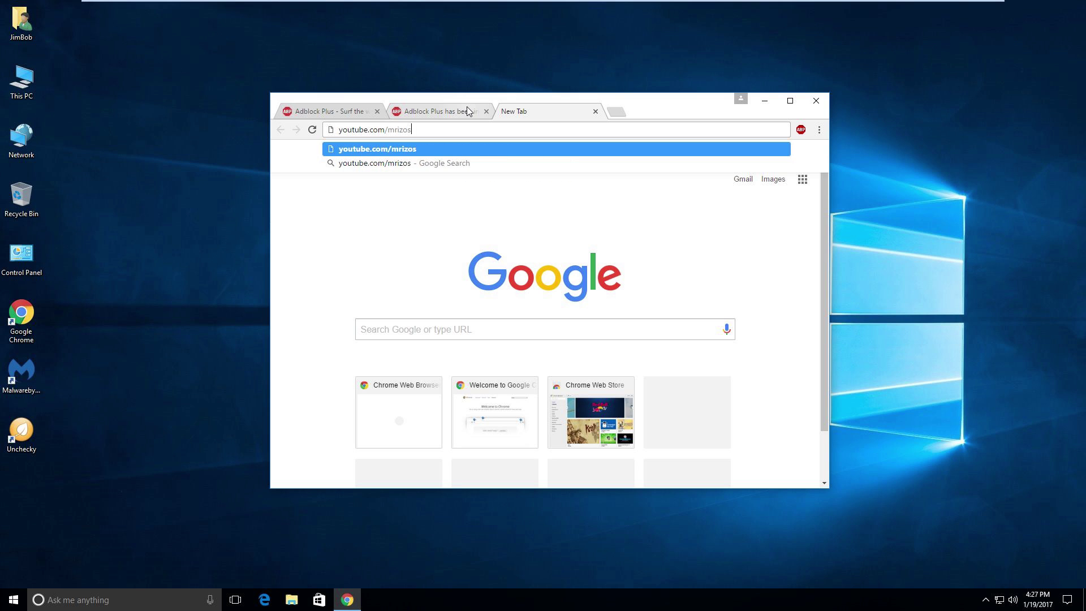
key("Return")
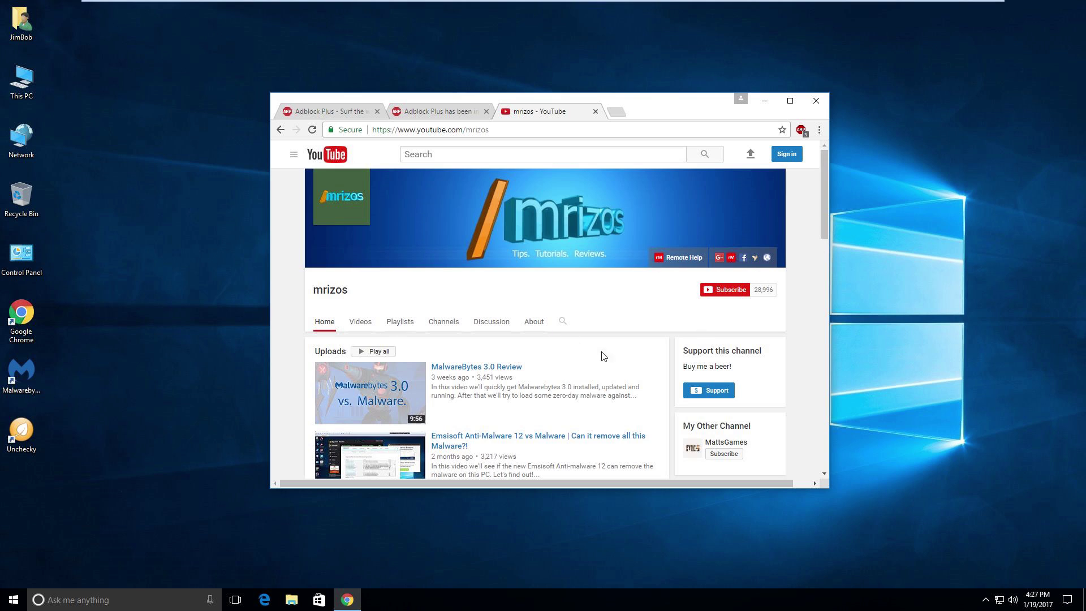
Turn Adblock Plus off for this YouTube site, then back on again.
left_click(801, 130)
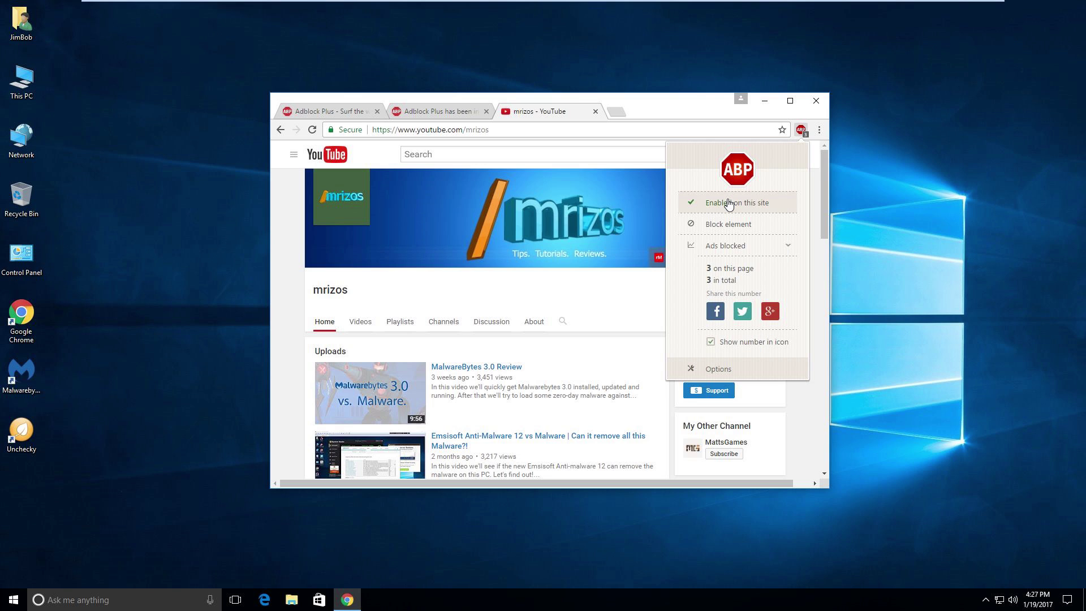
left_click(729, 203)
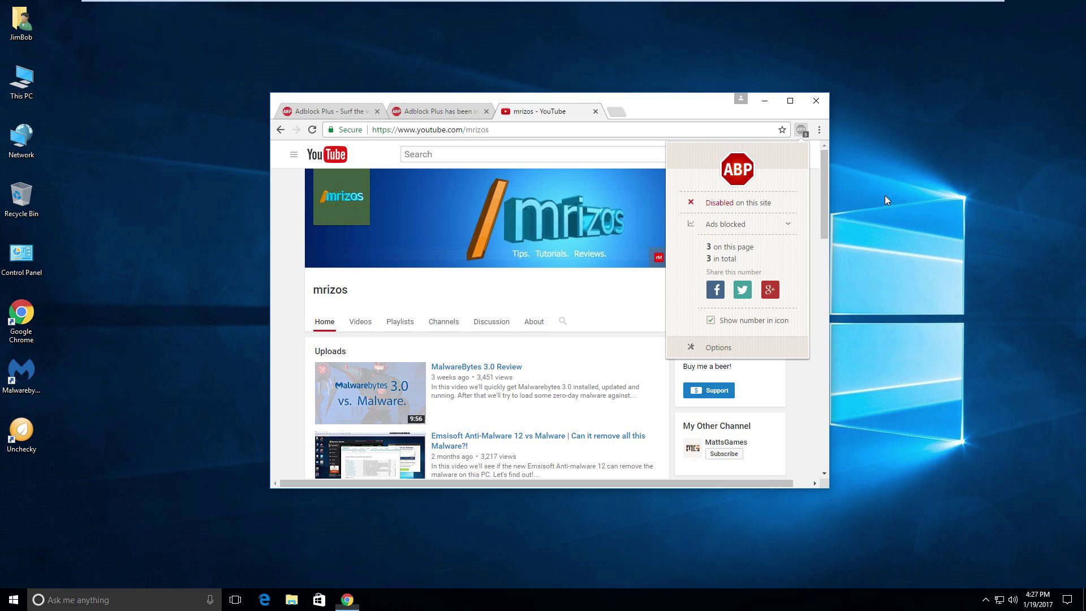
left_click(802, 129)
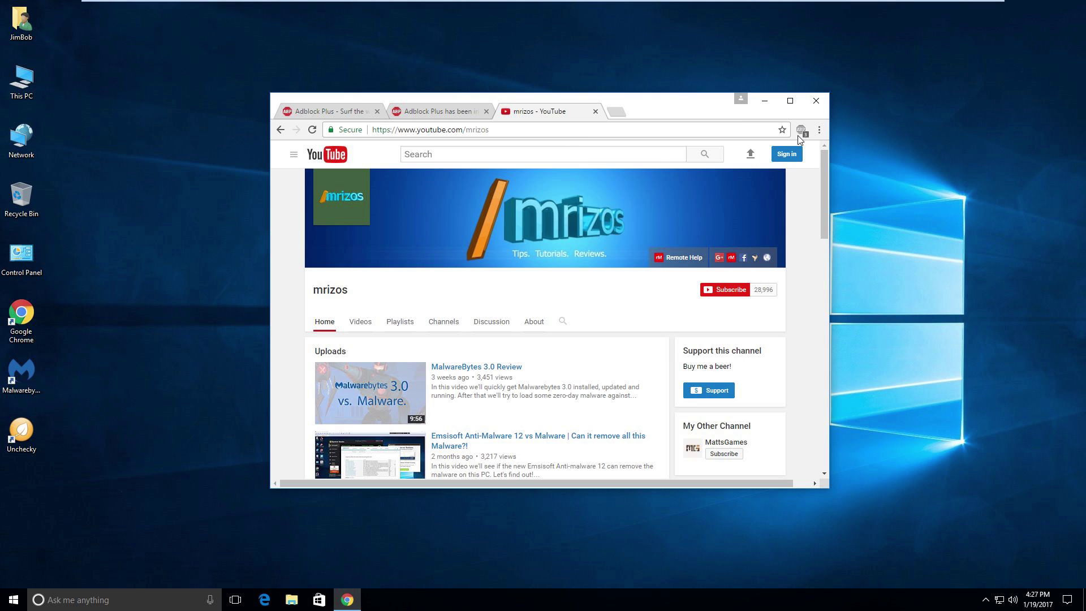
left_click(802, 129)
left_click(713, 202)
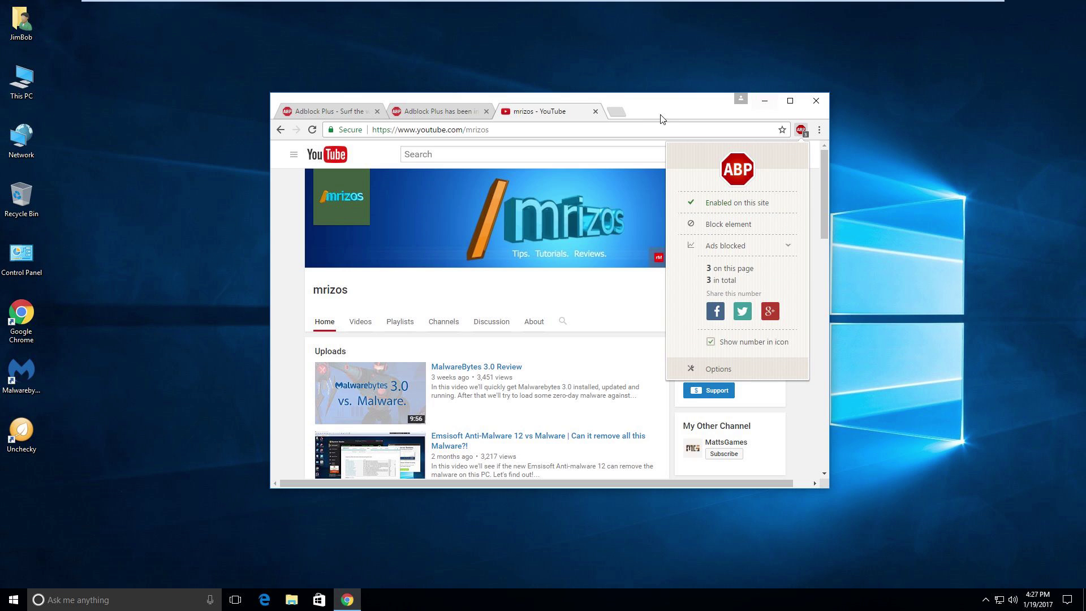
Load msn.com in the current tab and reload the page.
left_click(594, 129)
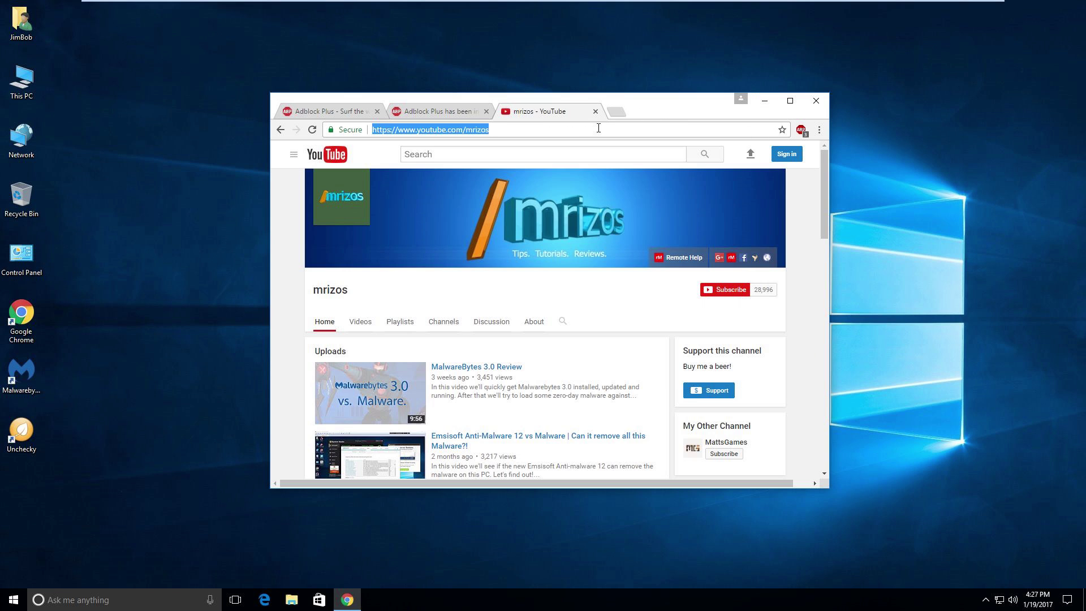
type("msn.")
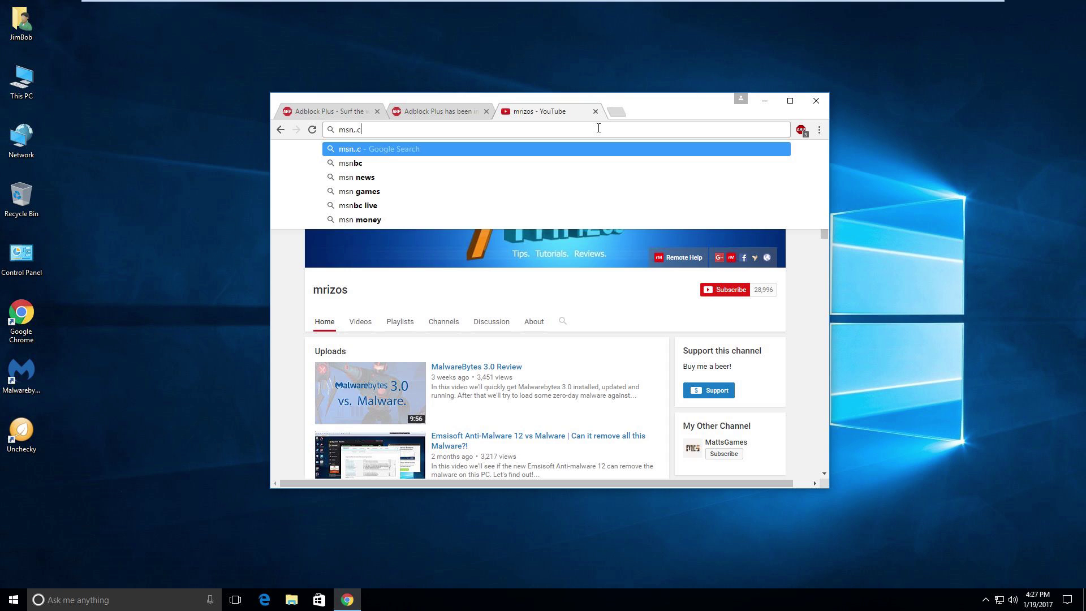
type("com")
key("Return")
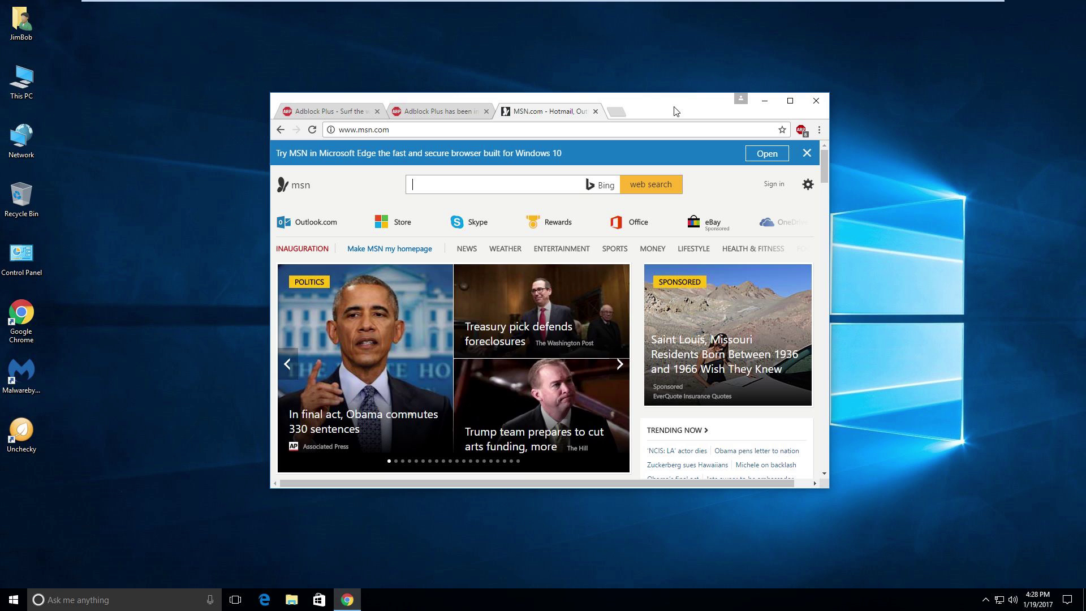
scroll(536, 268, "down", 4)
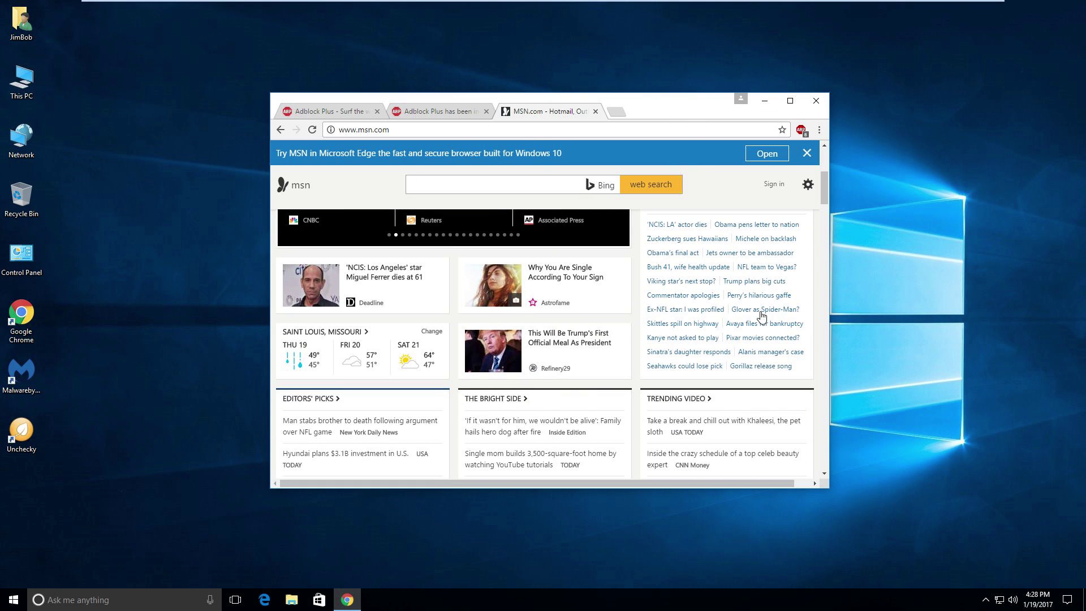
key("F5")
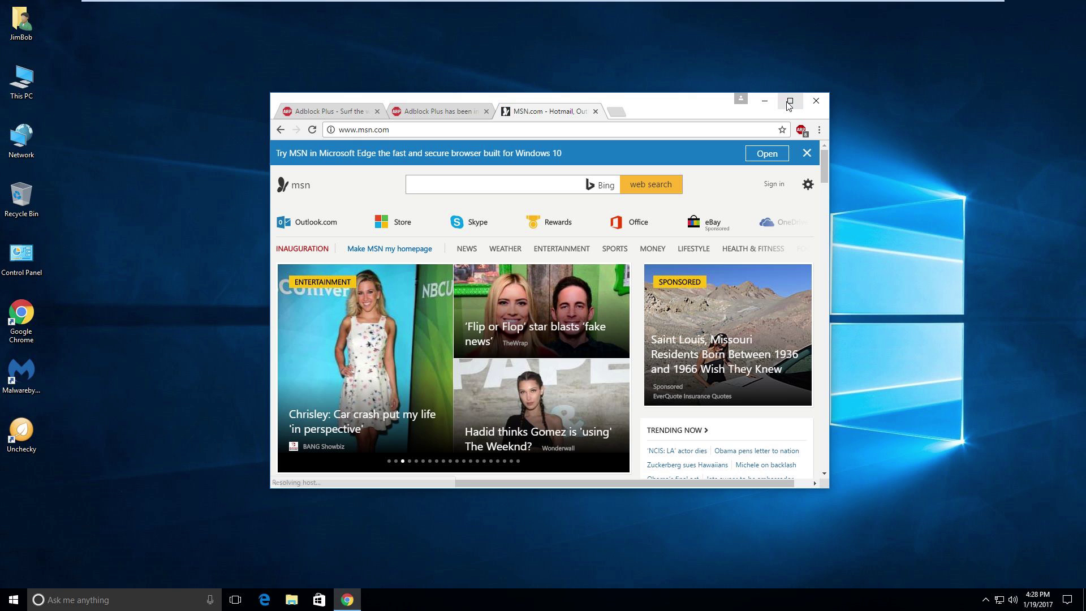
Close the MSN and Adblock Plus tabs, then close Chrome entirely.
left_click(595, 111)
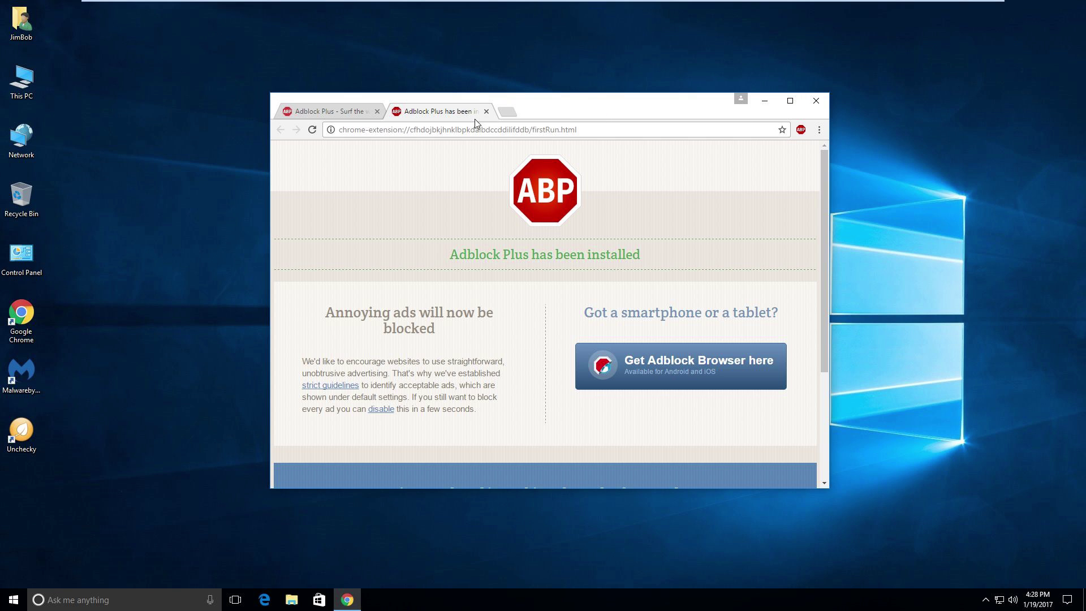
left_click(486, 111)
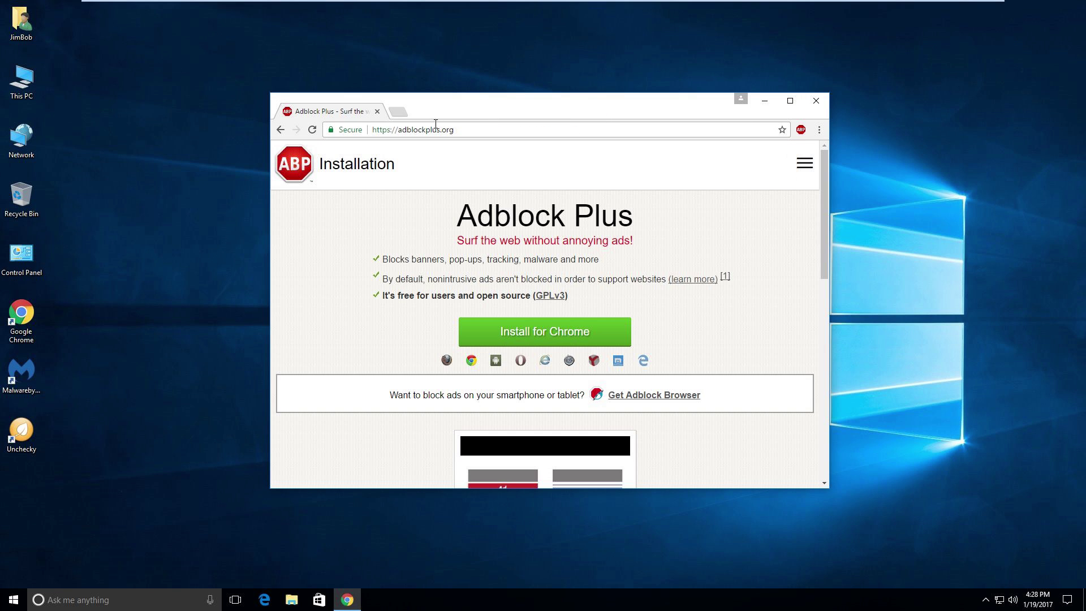
left_click(814, 100)
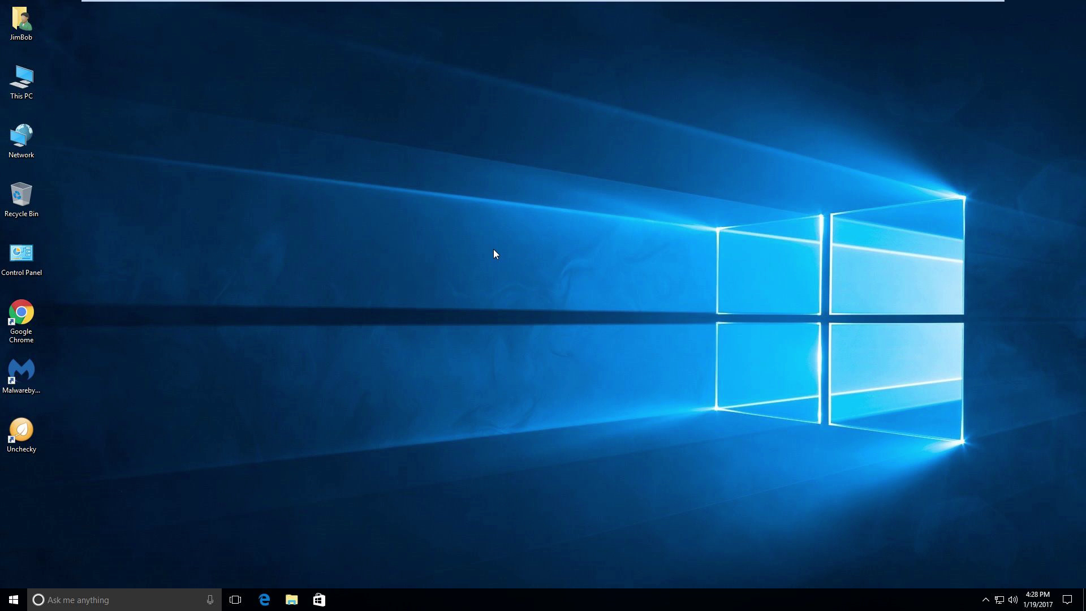
From the Start menu's account options, switch to another user account.
left_click(14, 599)
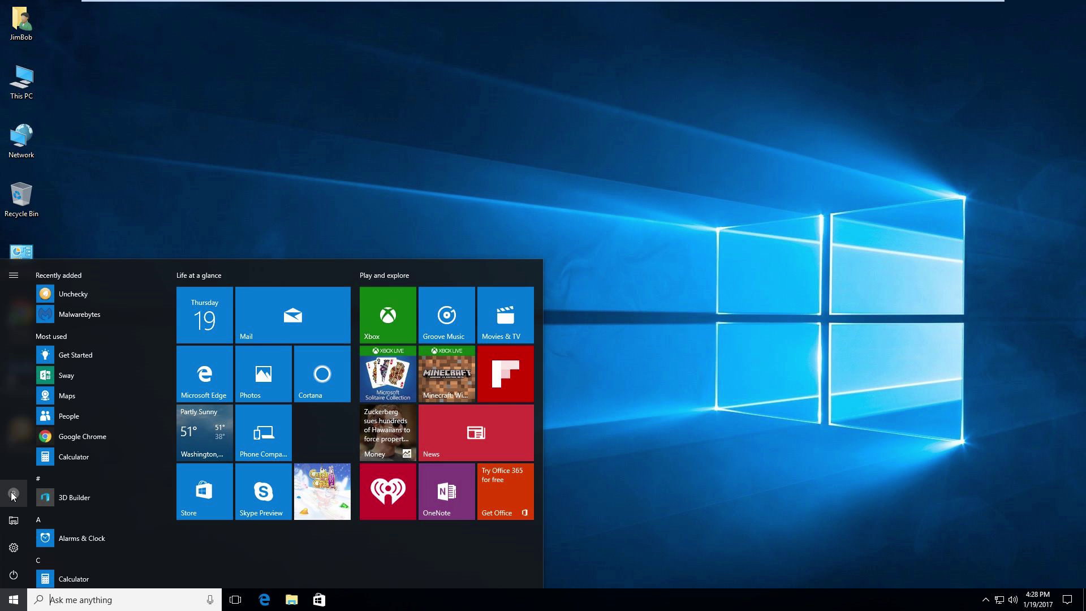
left_click(14, 598)
left_click(13, 598)
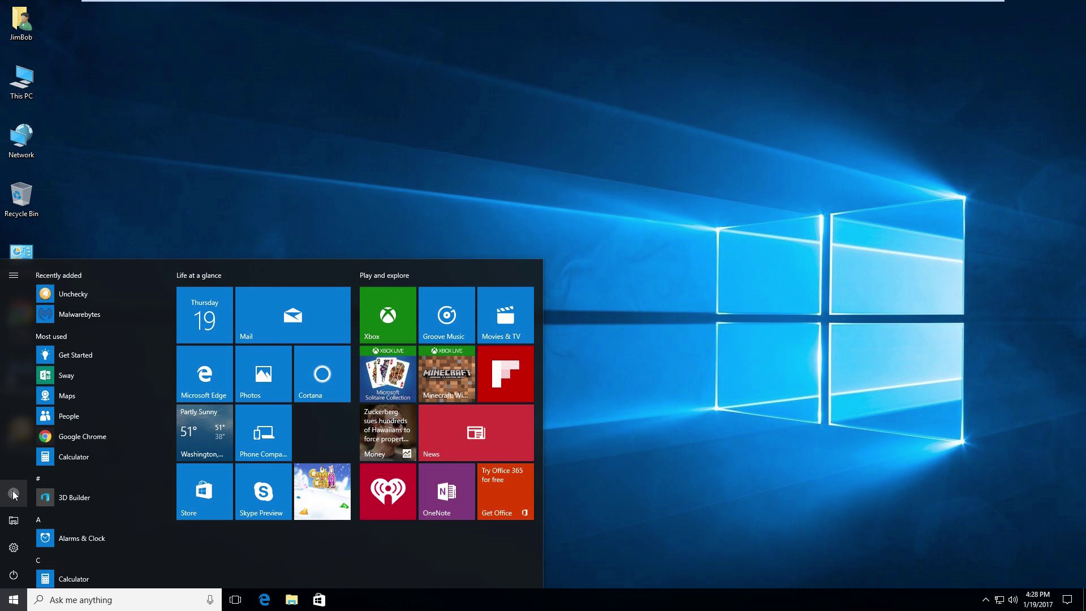
left_click(14, 493)
left_click(26, 464)
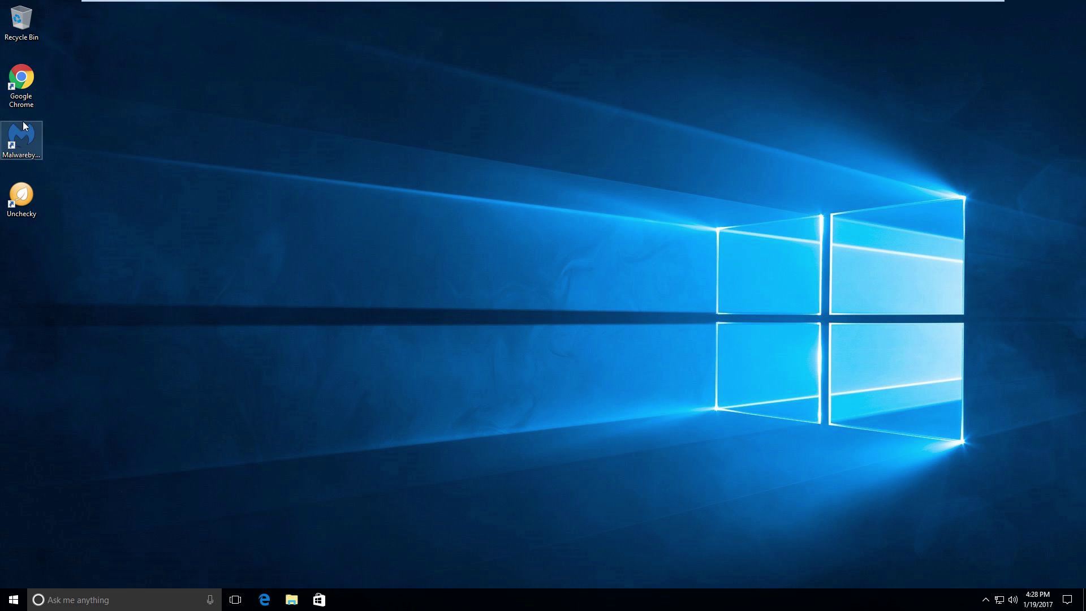
Launch Chrome, centre its window, load youtube.com and scroll down to the footer.
double_click(22, 96)
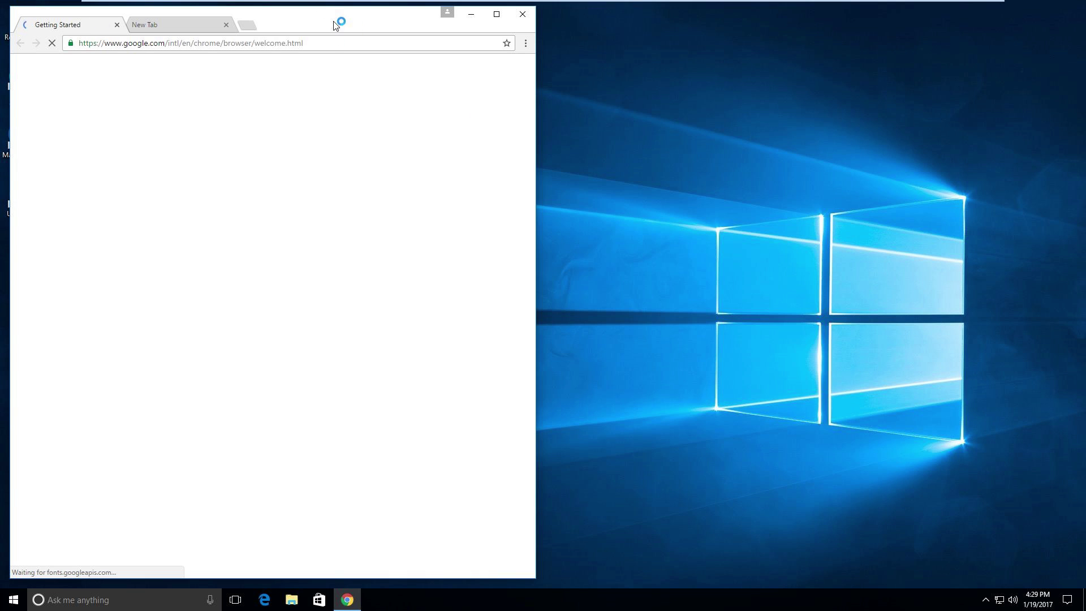
left_click_drag(339, 24, 557, 31)
left_click(511, 53)
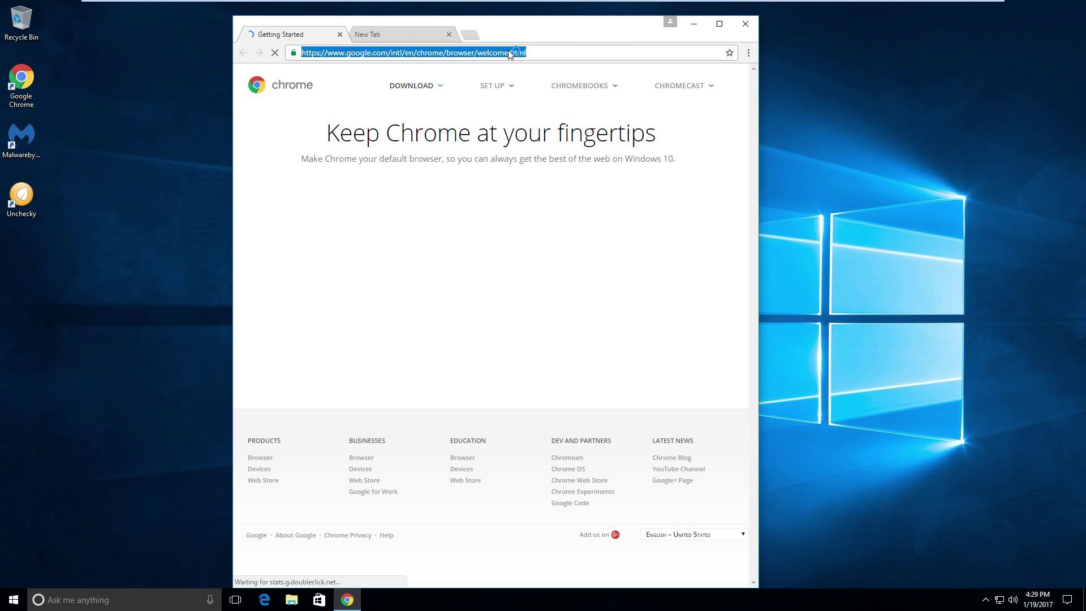
type("youtube")
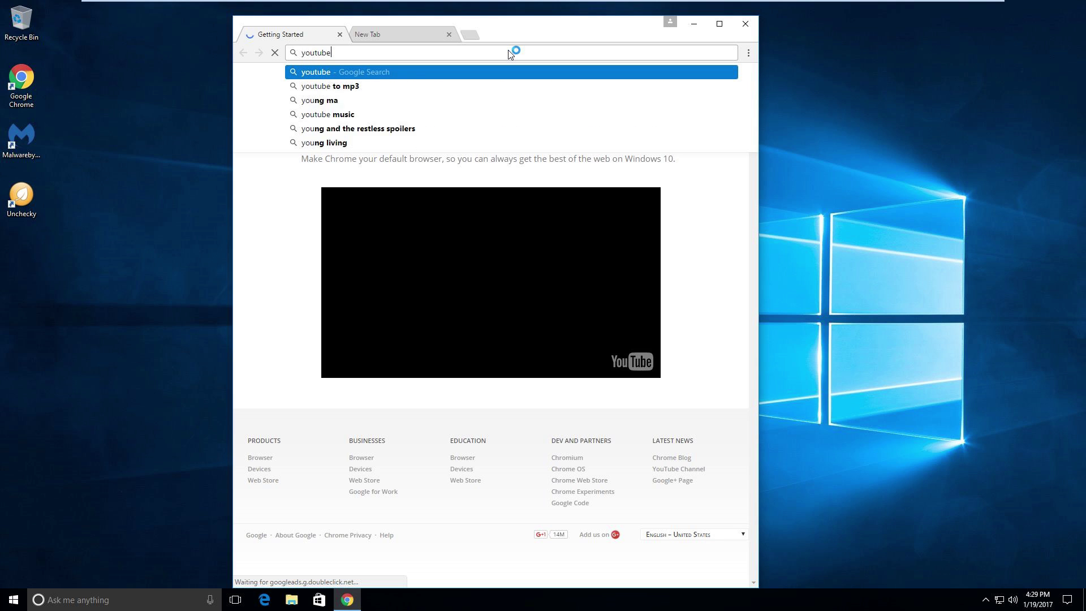
type(".com")
key("Return")
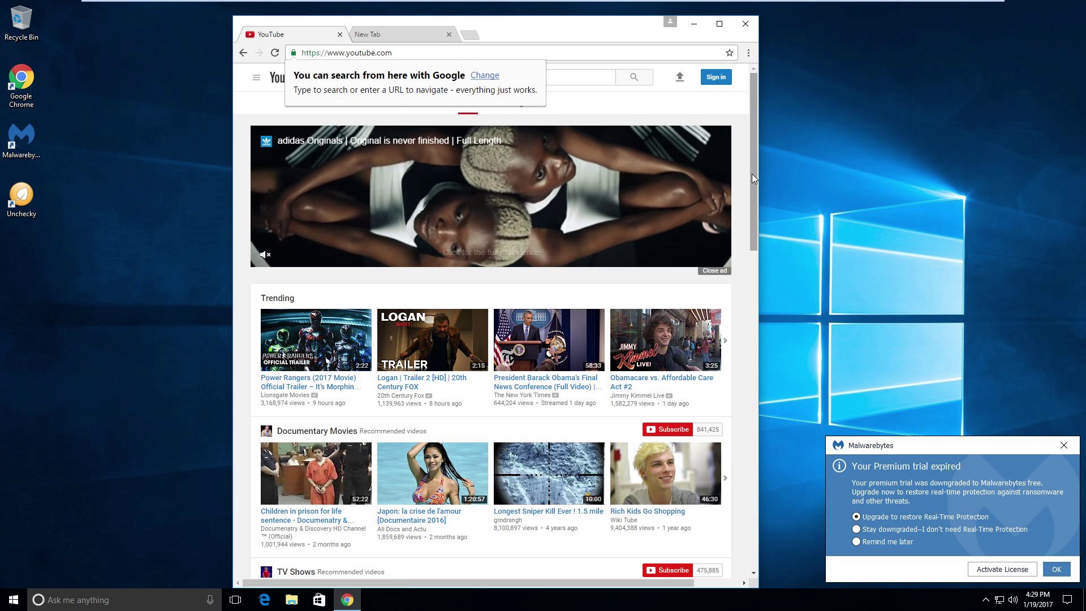
left_click_drag(751, 174, 756, 384)
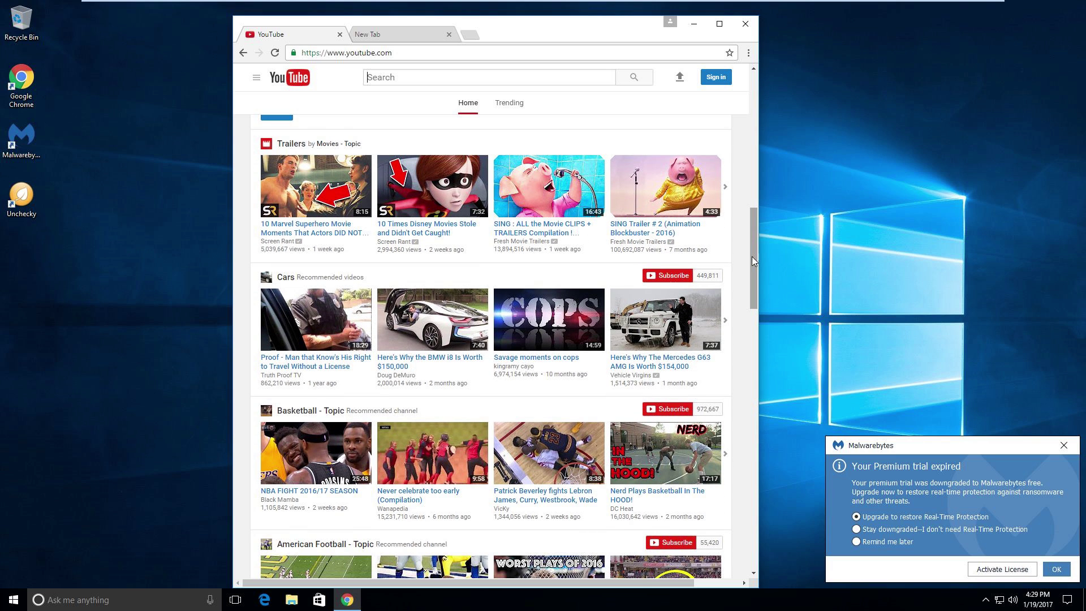
left_click_drag(751, 256, 739, 526)
Switch YouTube's Restricted Mode from Off to On in the footer settings.
left_click(825, 288)
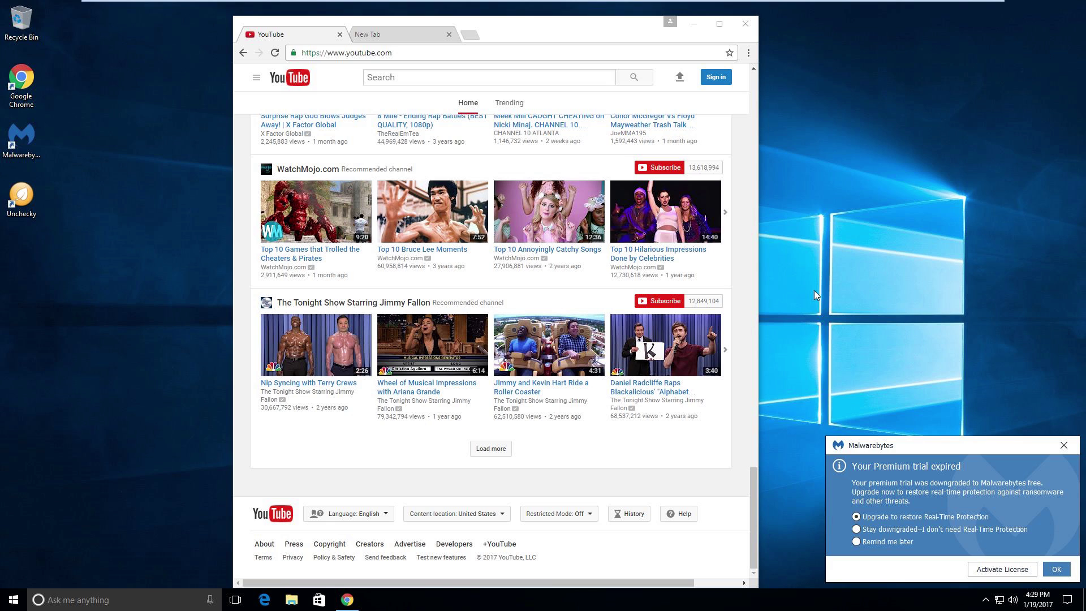
left_click(558, 514)
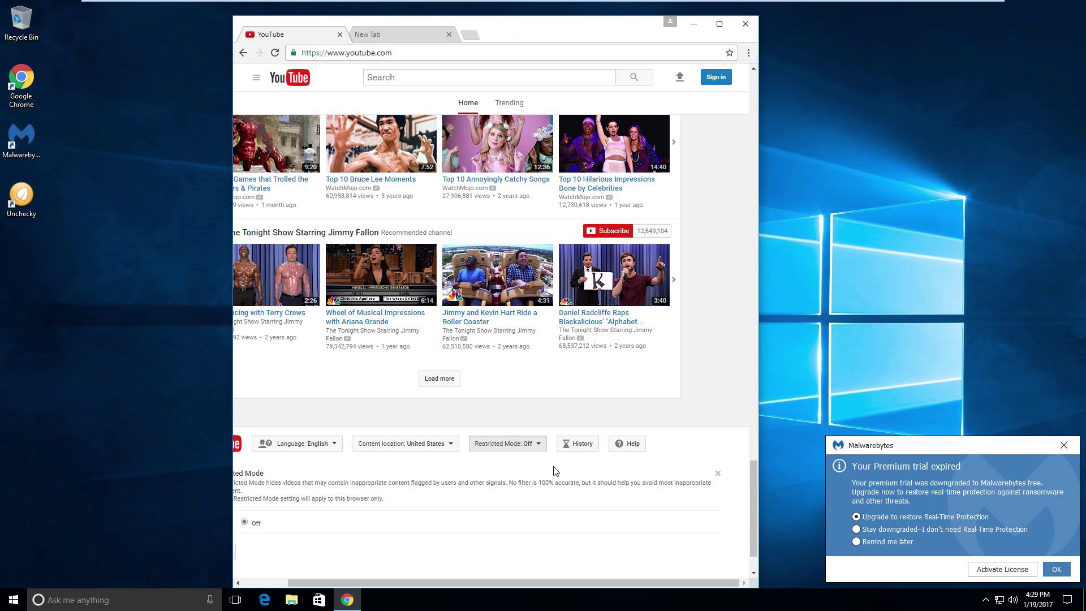
left_click_drag(568, 596, 449, 603)
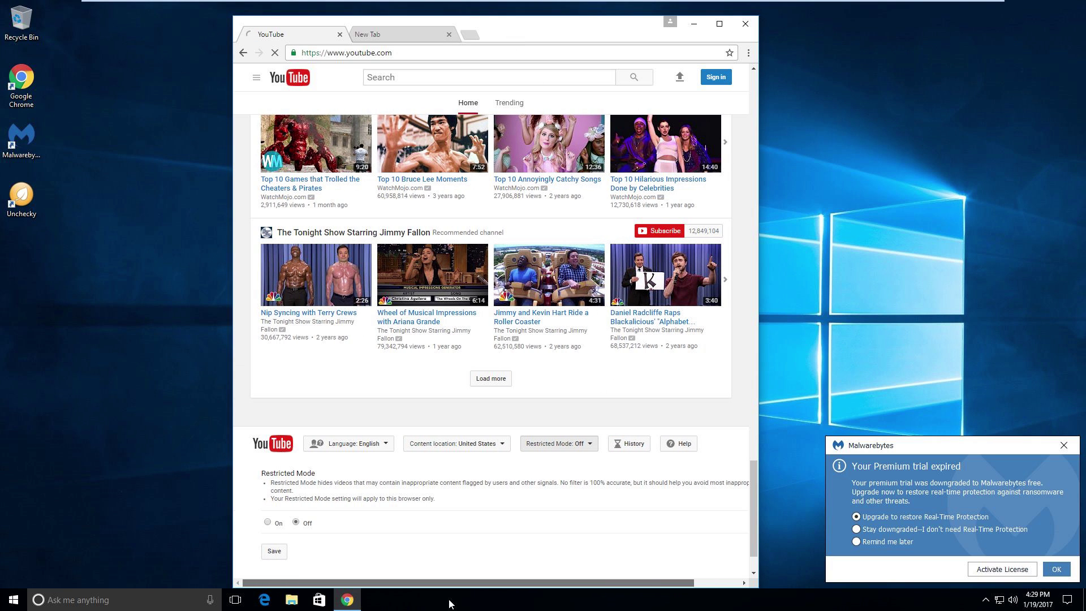
left_click(268, 522)
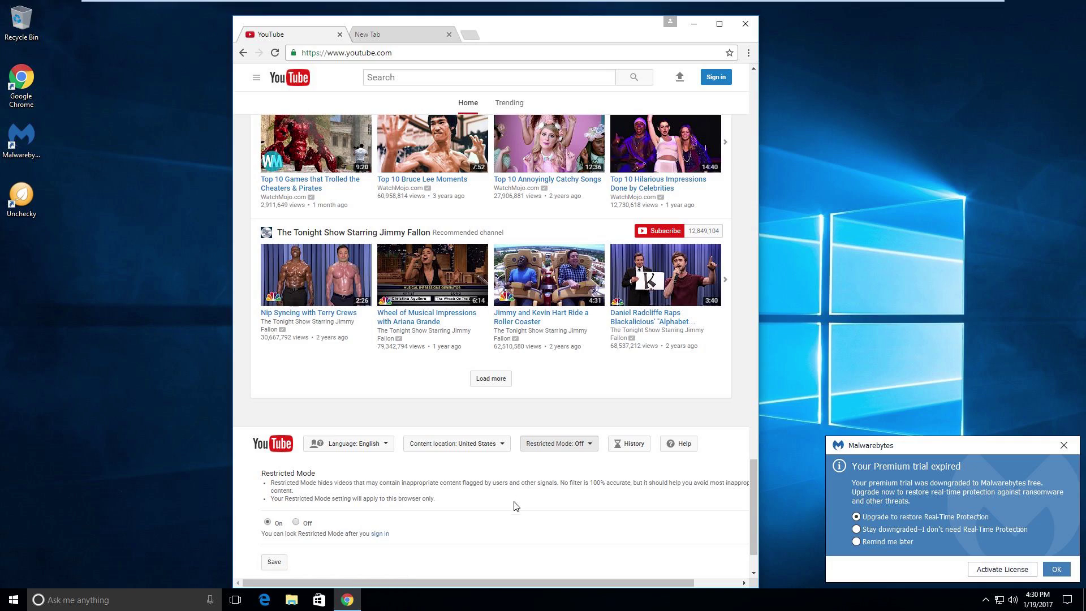
Scroll through the filtered YouTube home page, then close the Chrome window.
scroll(532, 452, "up", 10)
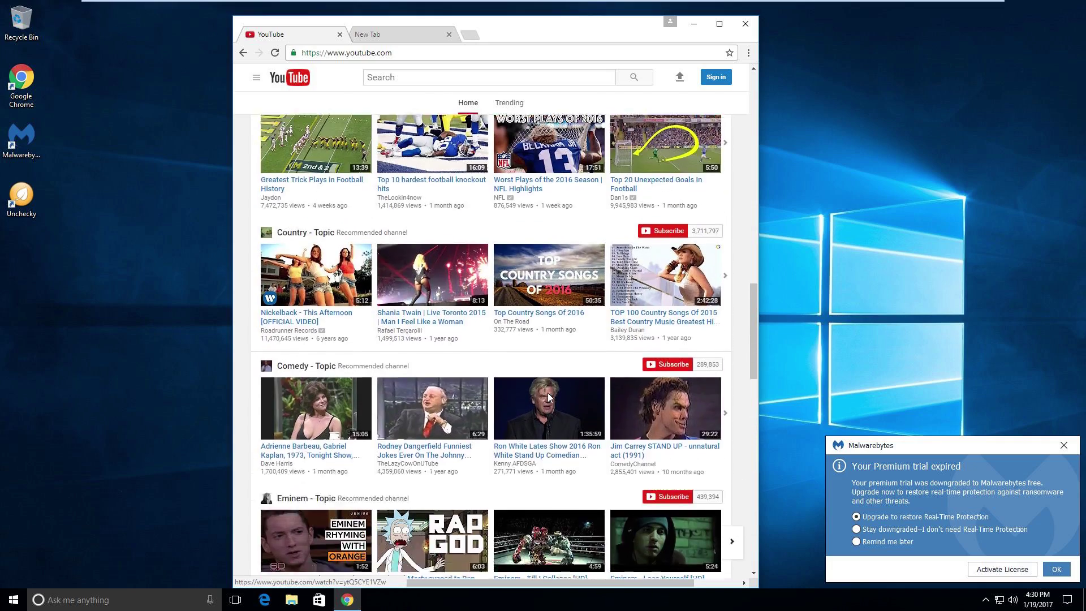
scroll(547, 396, "up", 10)
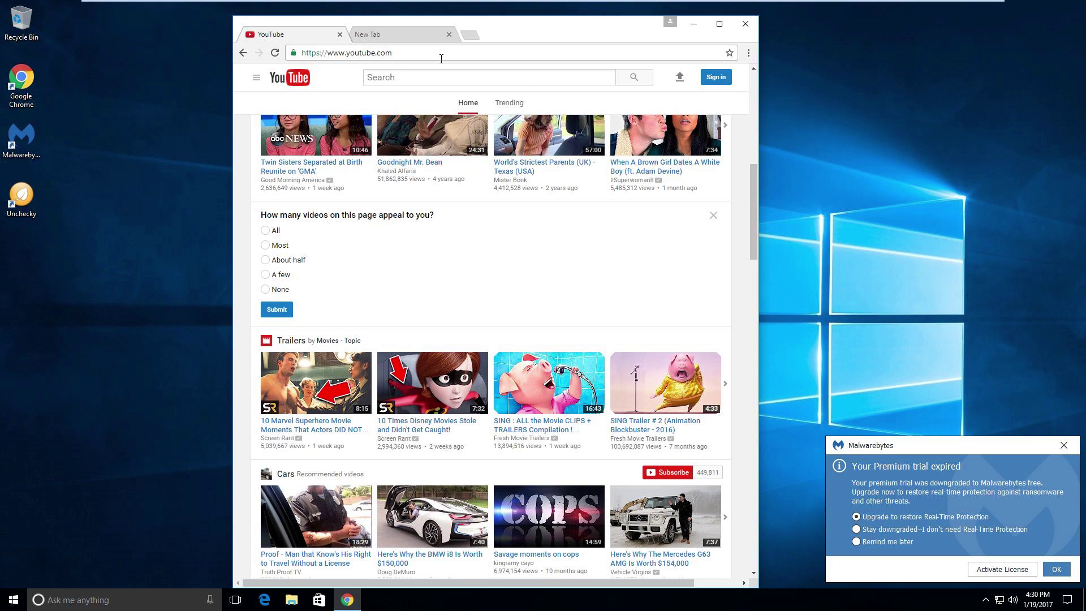
scroll(623, 241, "up", 4)
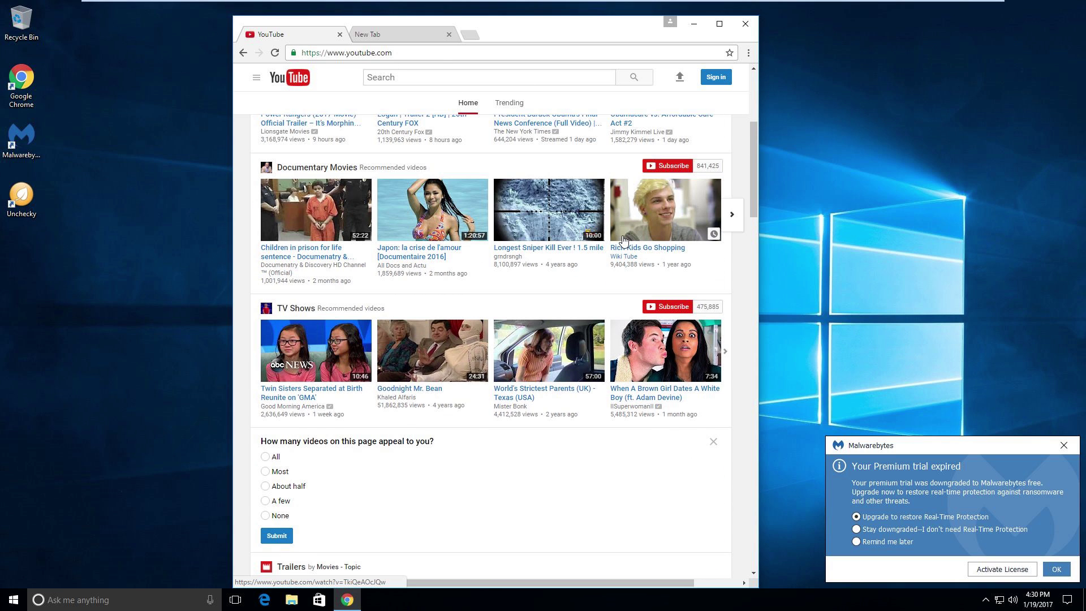
scroll(629, 245, "up", 3)
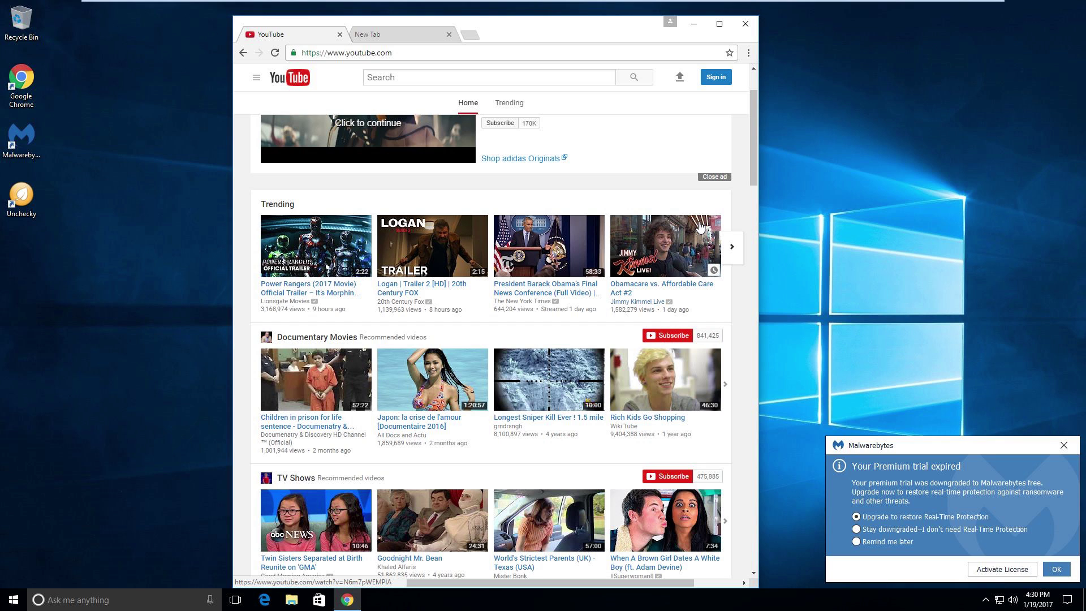
scroll(695, 227, "down", 10)
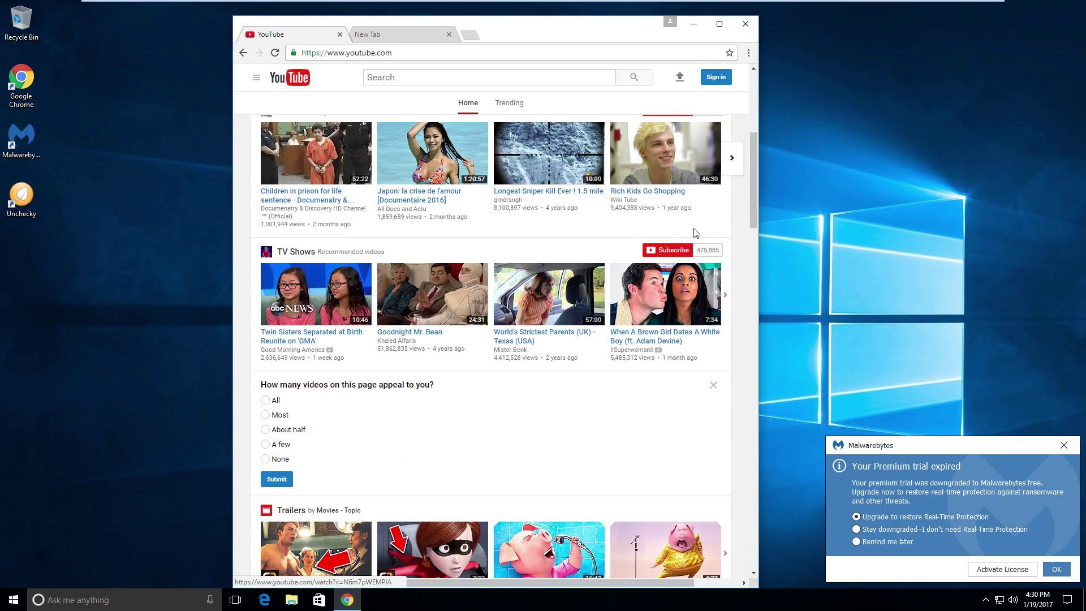
left_click(746, 24)
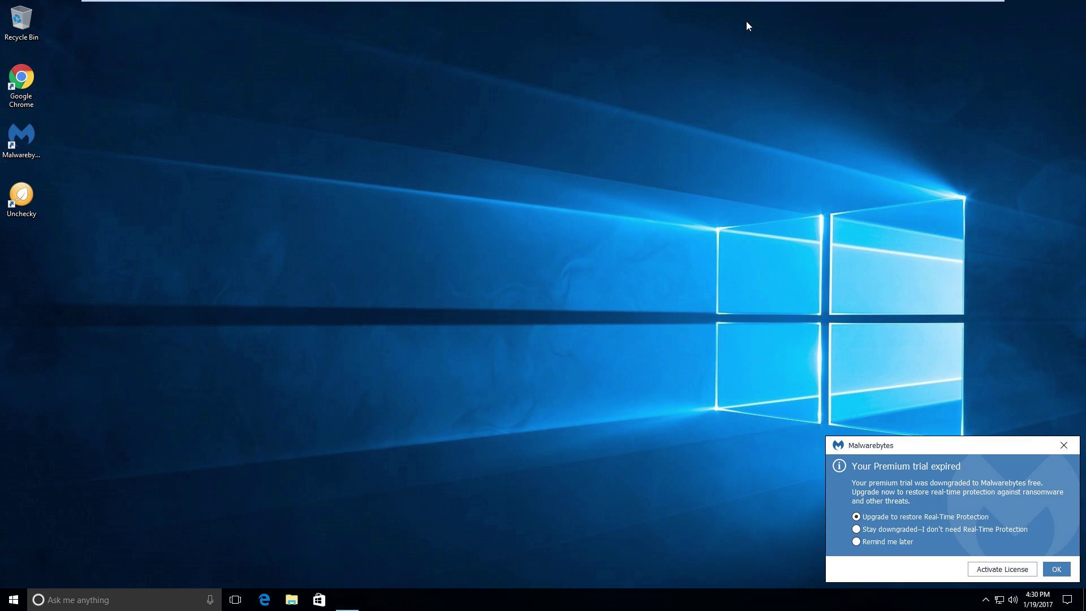
Reopen Chrome, try deleting the Unchecky shortcut, decline the admin prompt, and type filehippo.com.
double_click(30, 85)
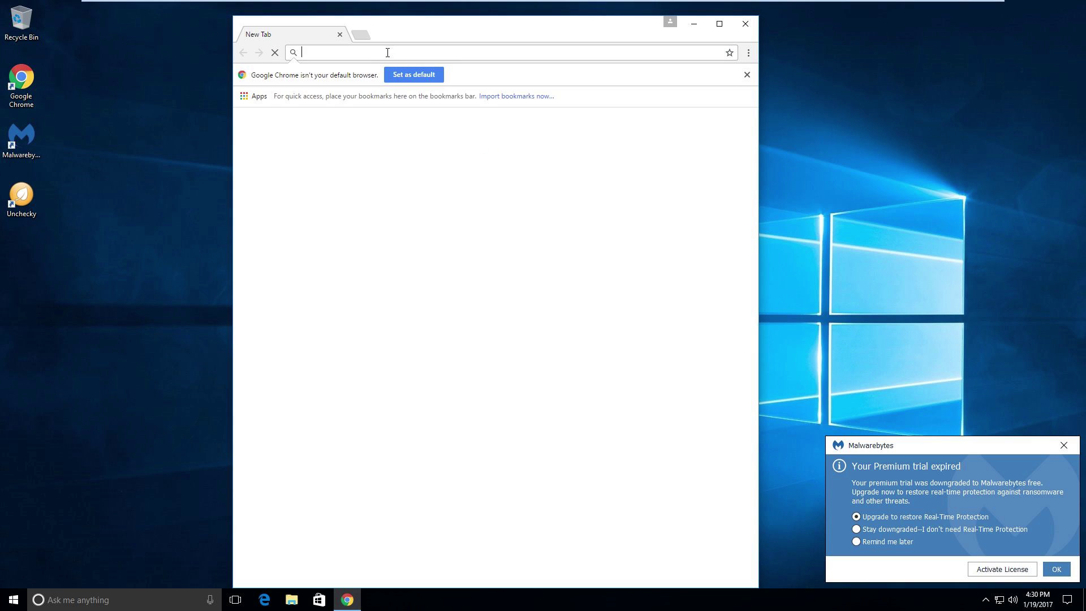
type("file")
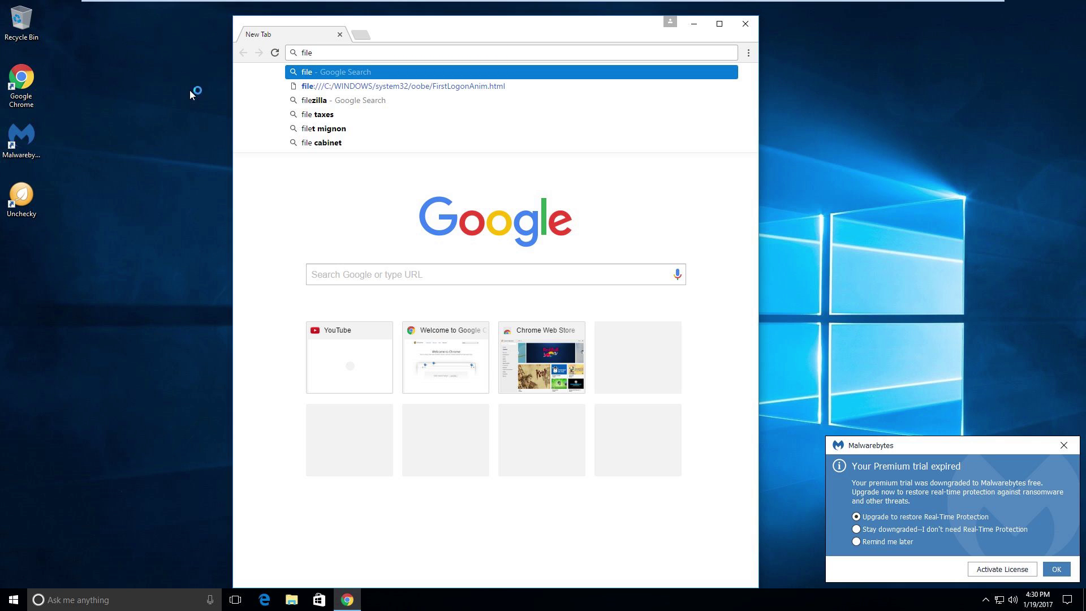
left_click(144, 142)
left_click_drag(31, 181, 25, 22)
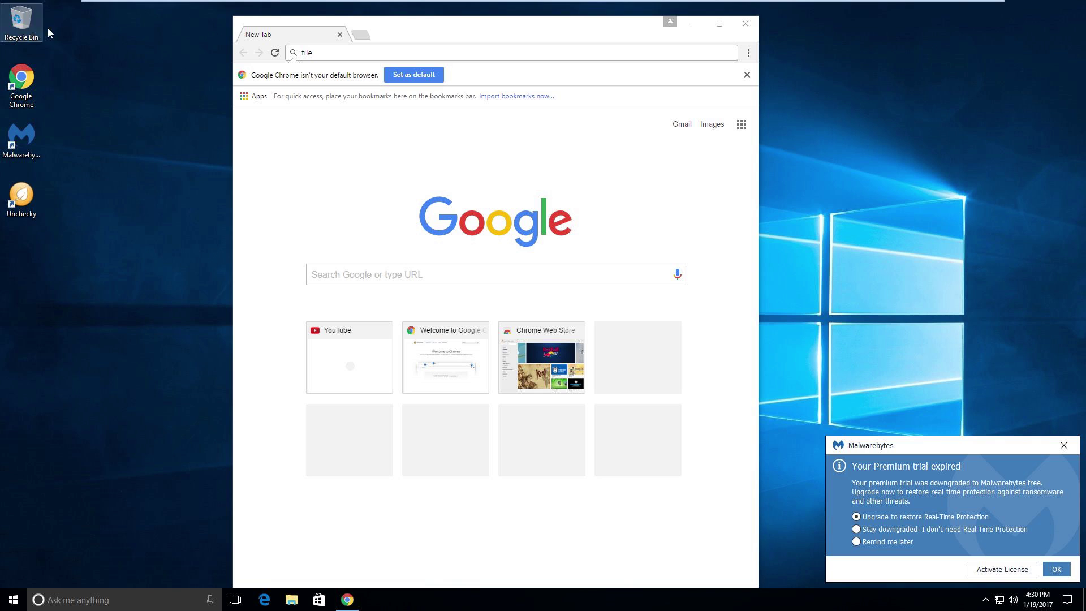
left_click(228, 228)
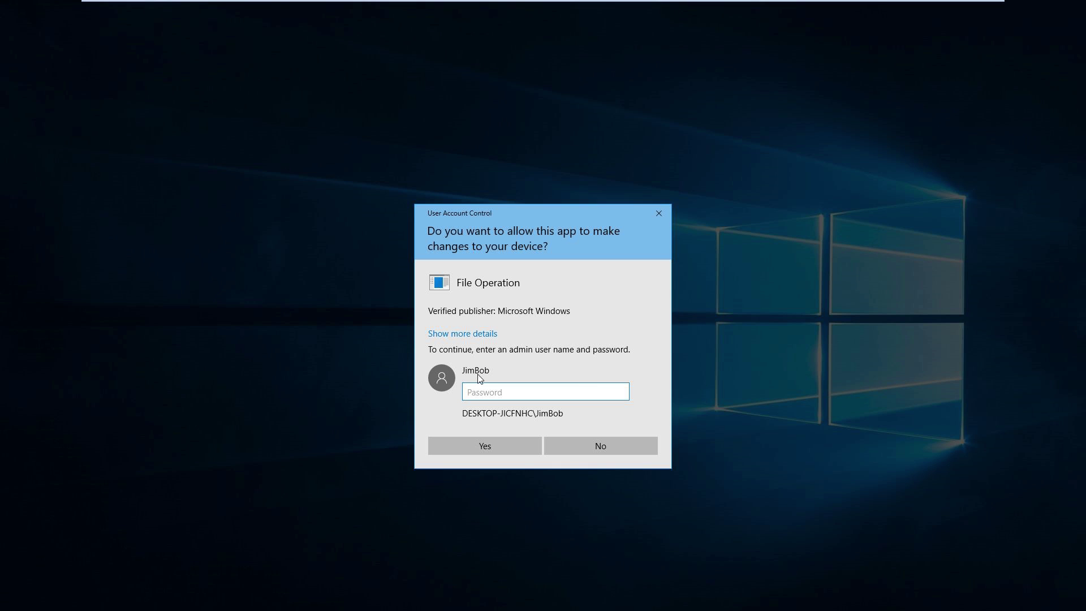
left_click(565, 446)
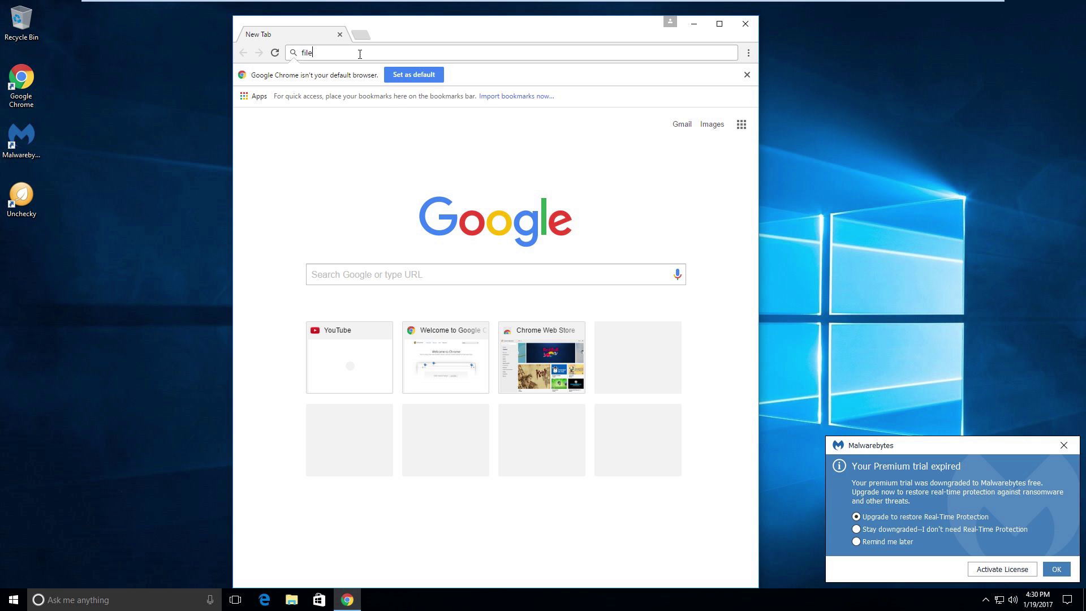
type("filehippo.com")
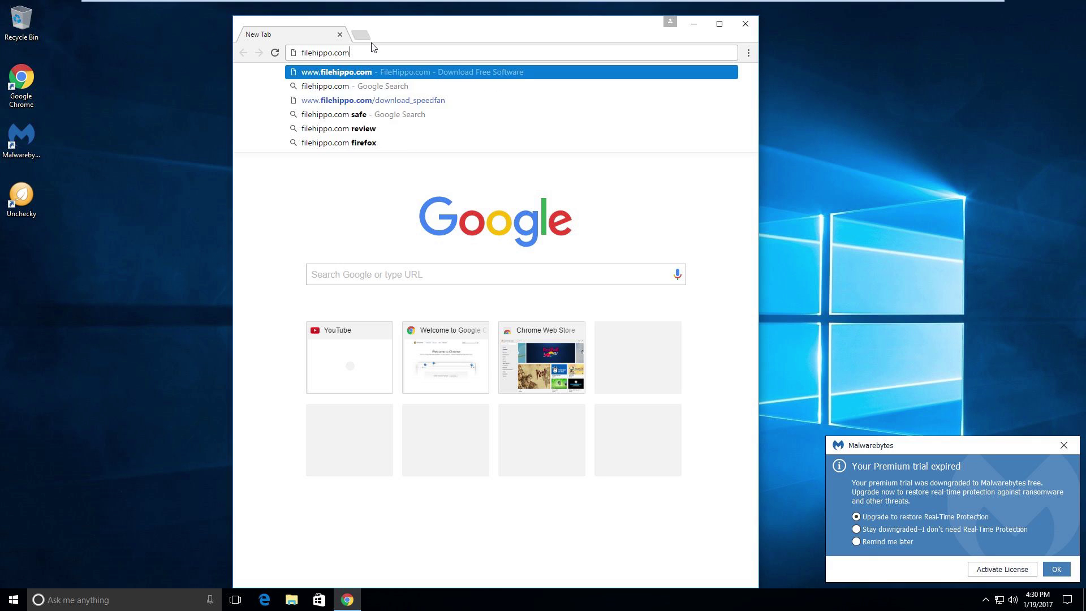
Download the latest SHAREit version from its FileHippo download page.
key("Return")
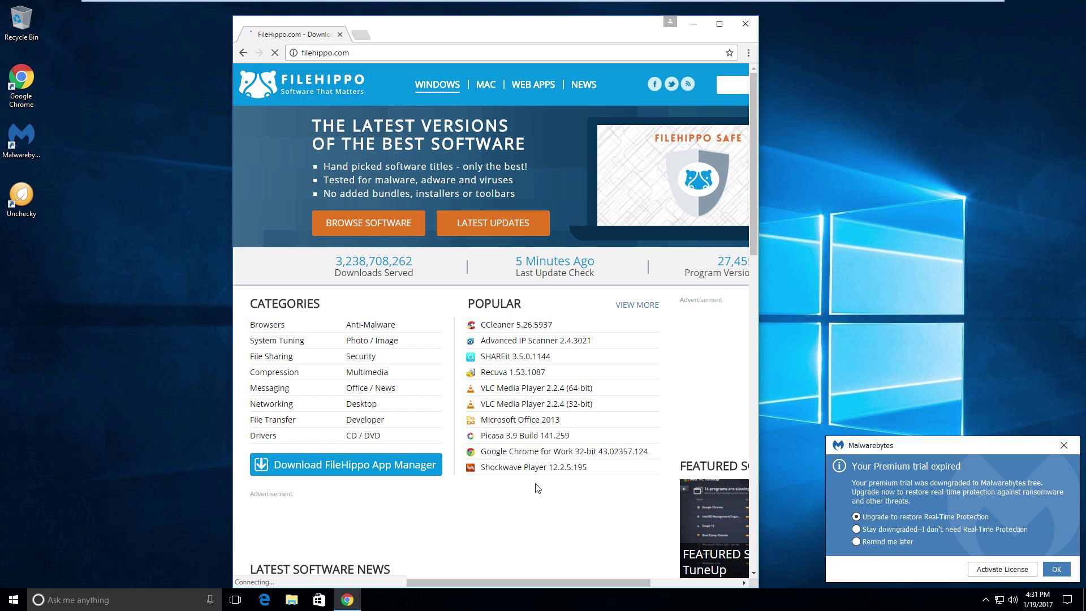
left_click(501, 359)
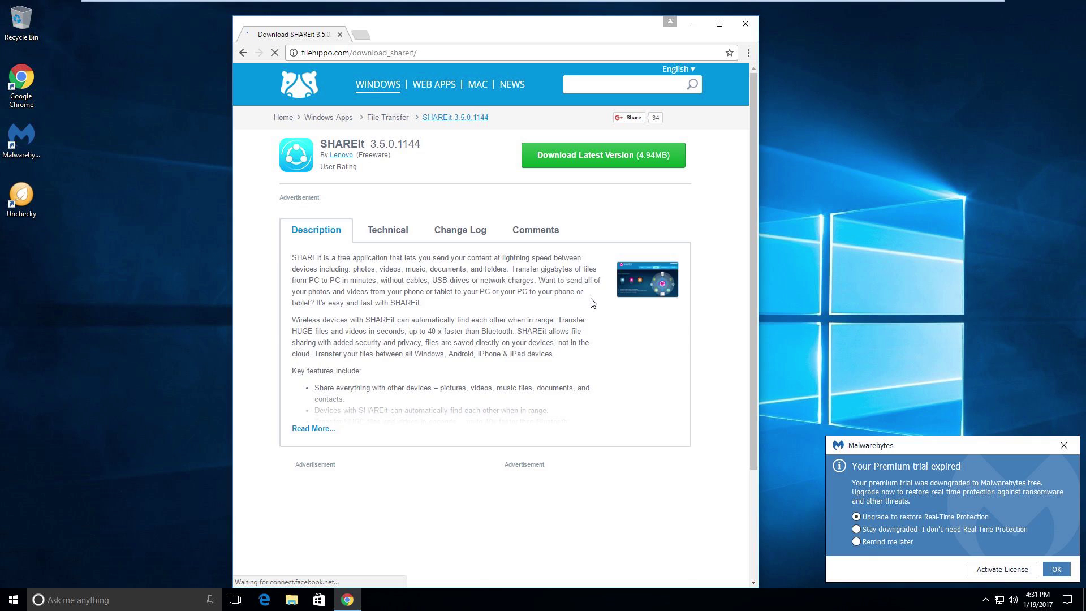
left_click(577, 160)
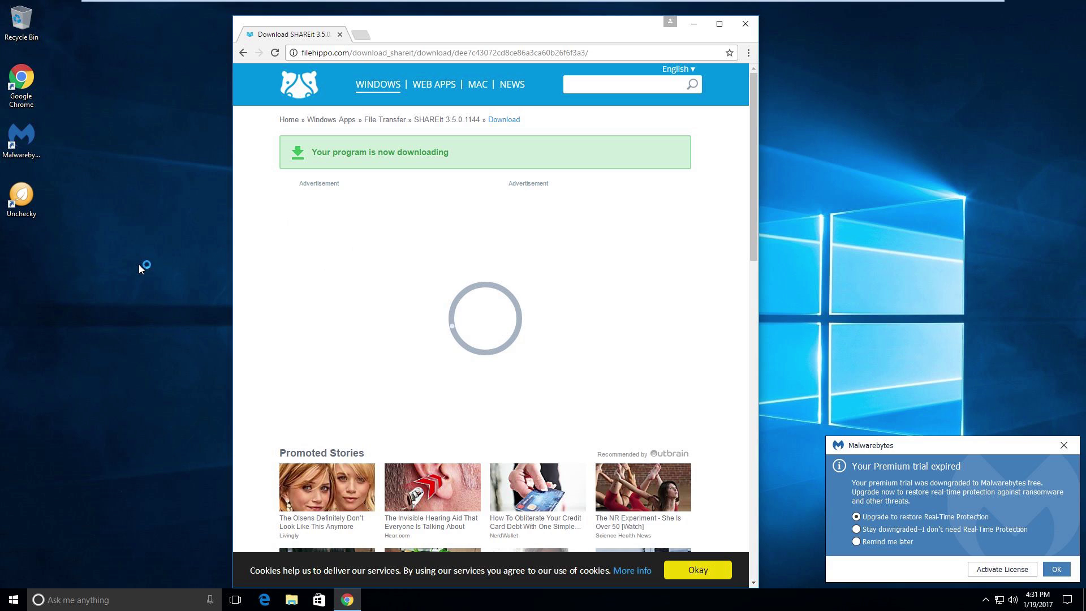
left_click_drag(760, 116, 972, 119)
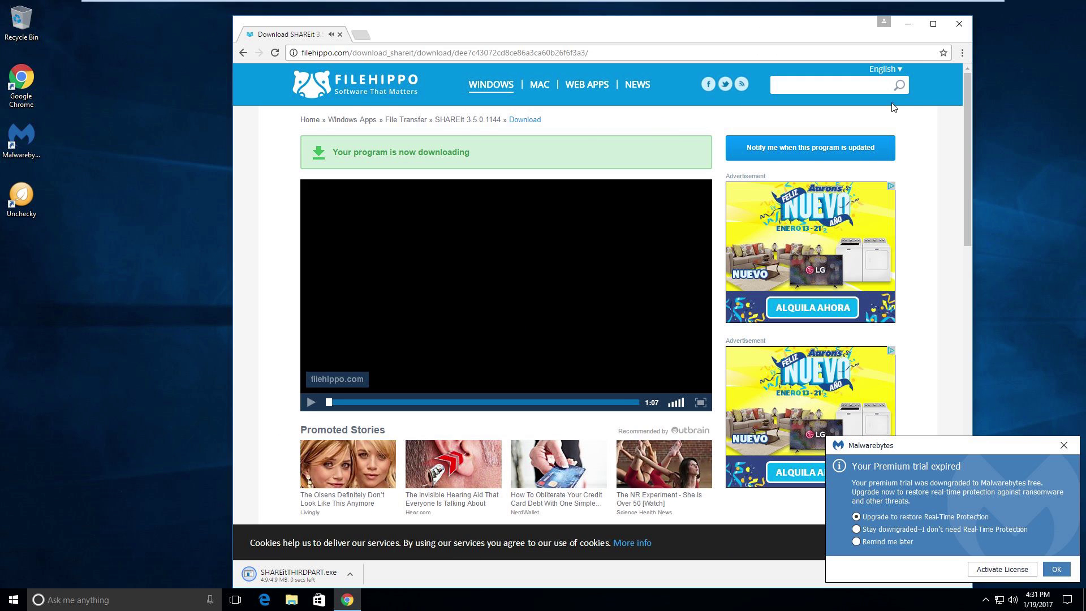
Run the SHAREit installer, decline its permission request, and dismiss the Malwarebytes trial-expired popup.
left_click(962, 53)
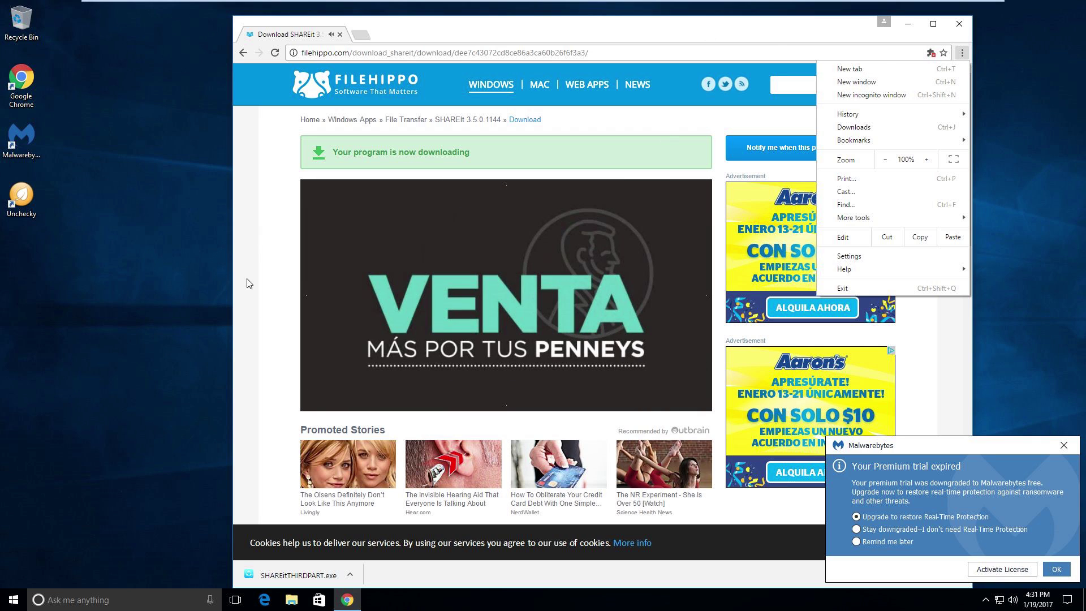
left_click(350, 364)
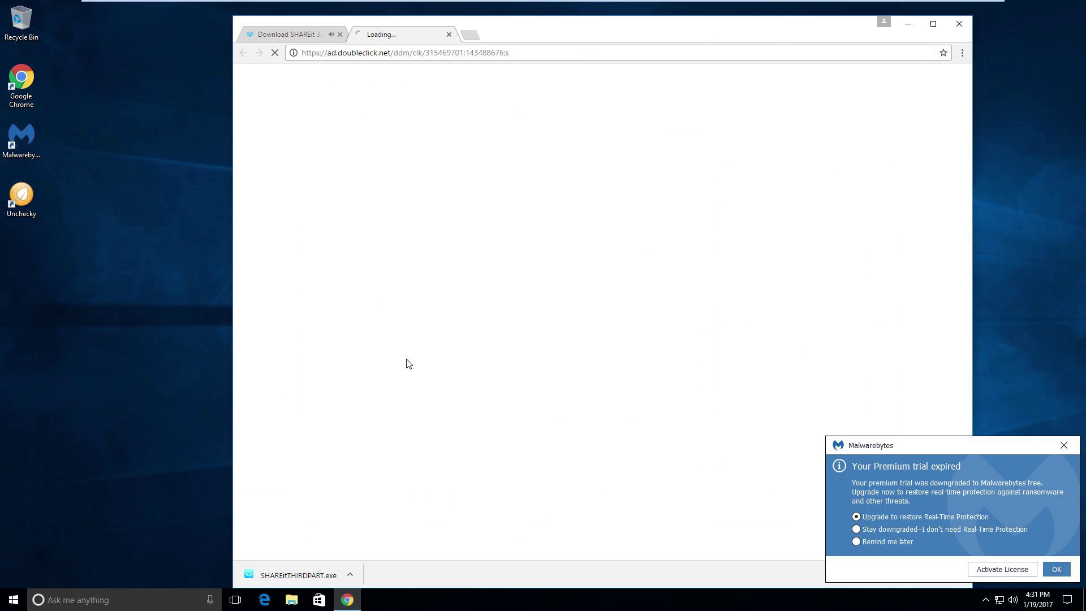
left_click(262, 28)
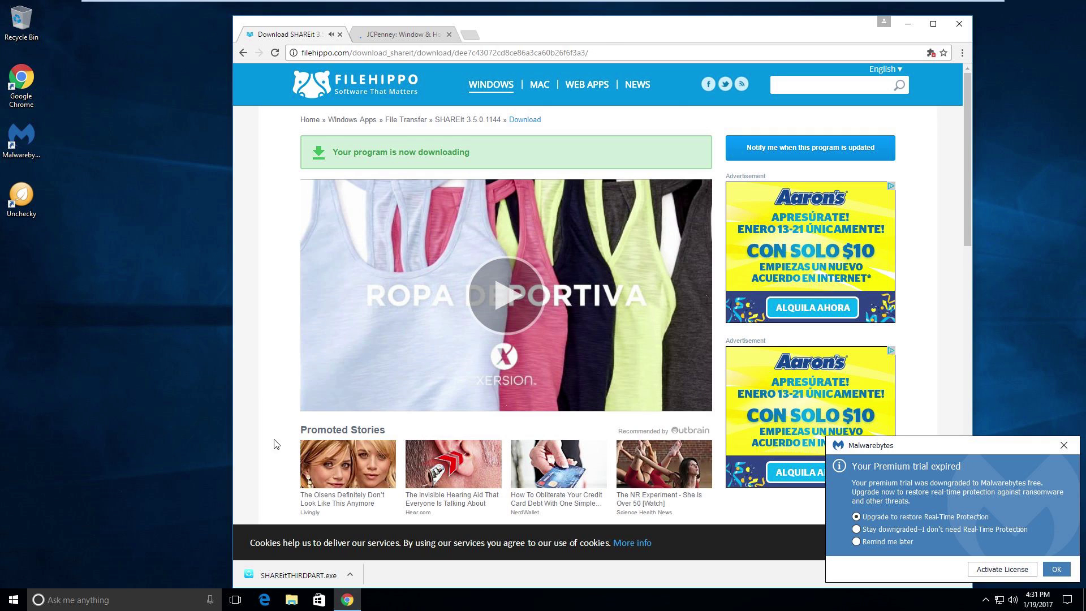
left_click(299, 575)
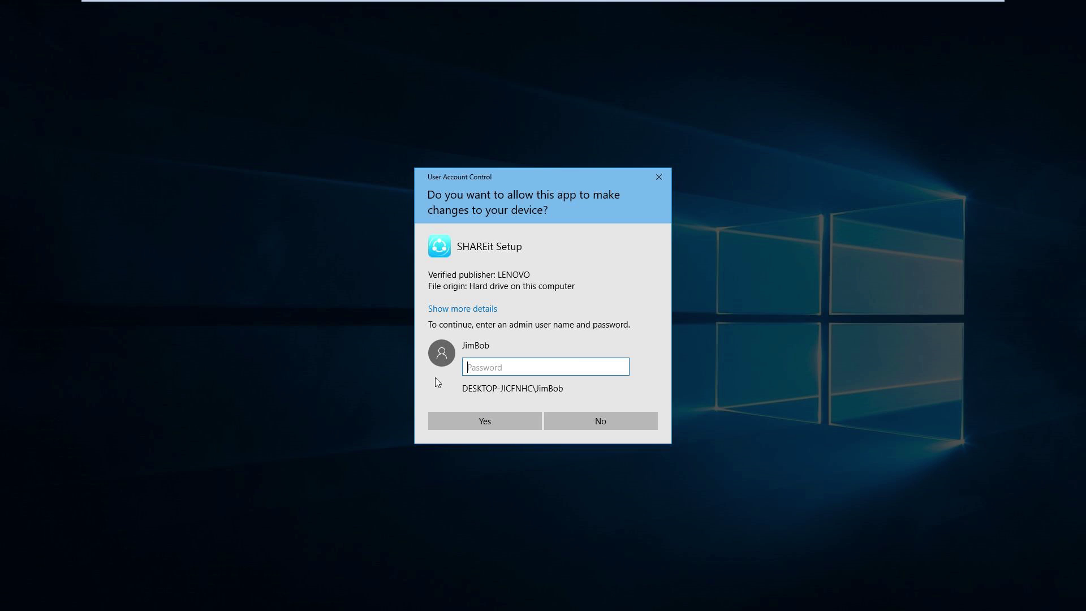
left_click(589, 427)
left_click(1063, 445)
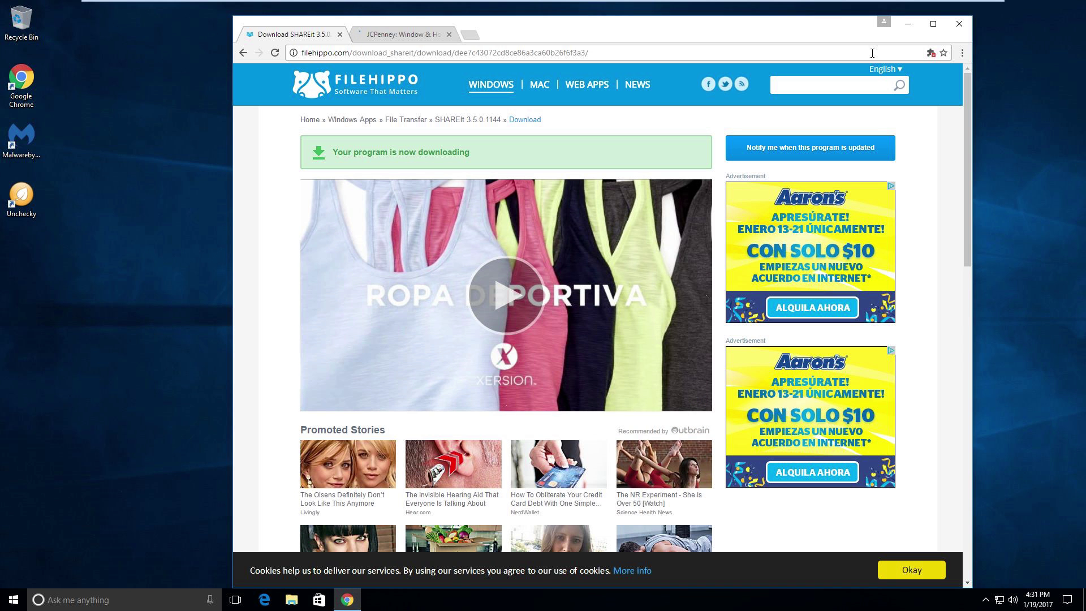
Search the web for 'adblock plus' from the address bar.
left_click(962, 53)
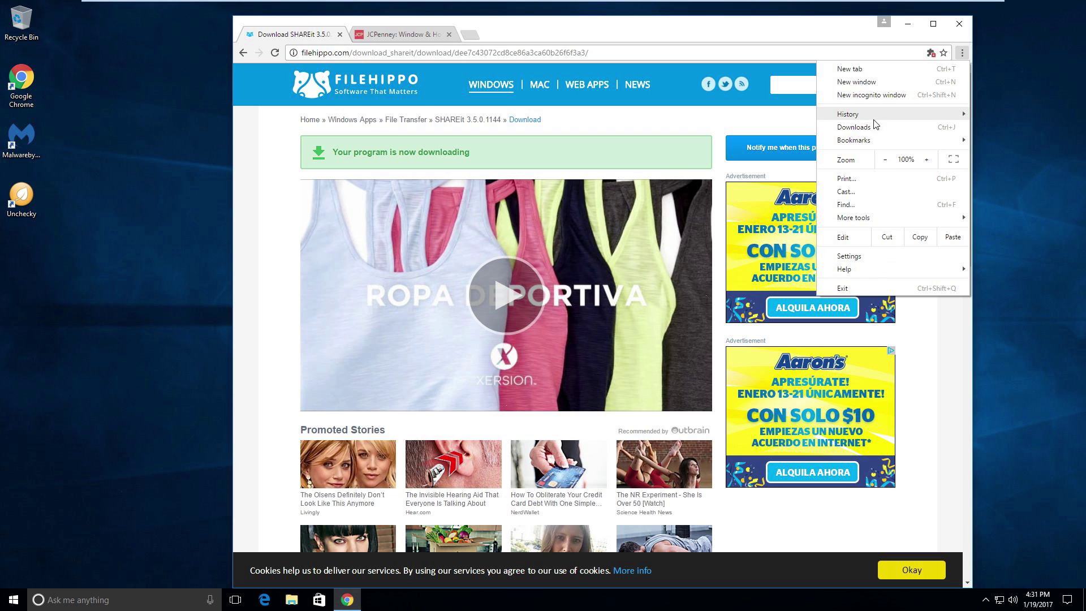
left_click(962, 54)
left_click(705, 54)
type("a")
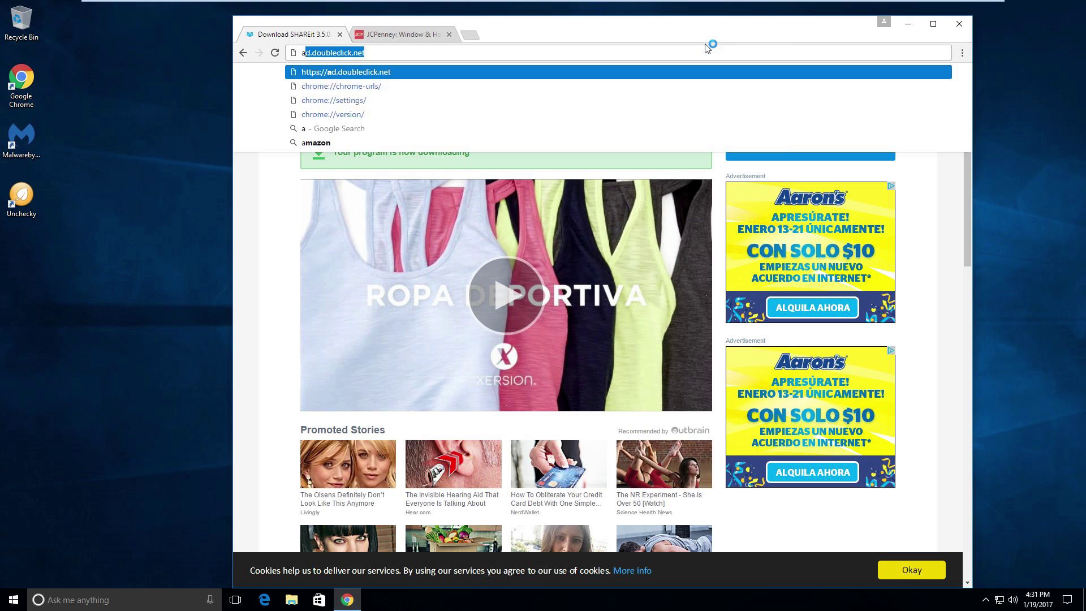
type("dv")
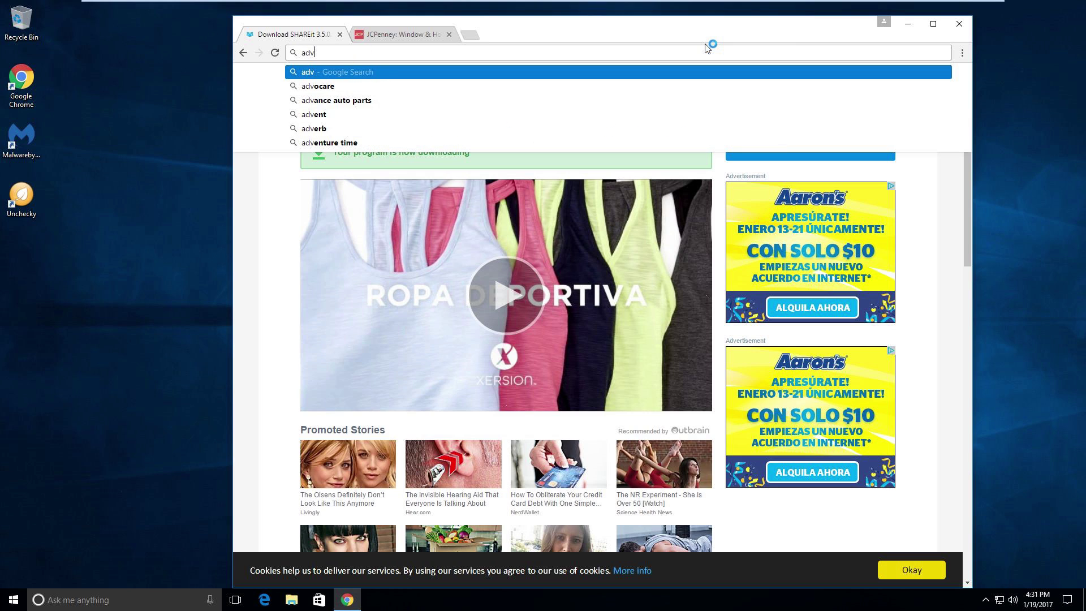
key("BackSpace")
type("block")
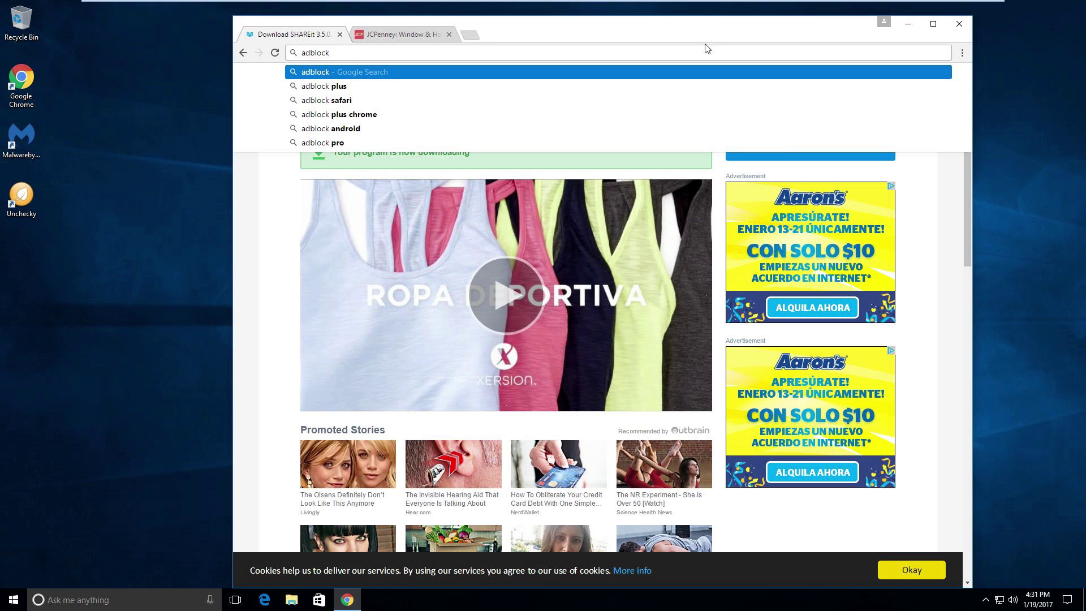
key("Down")
key("Return")
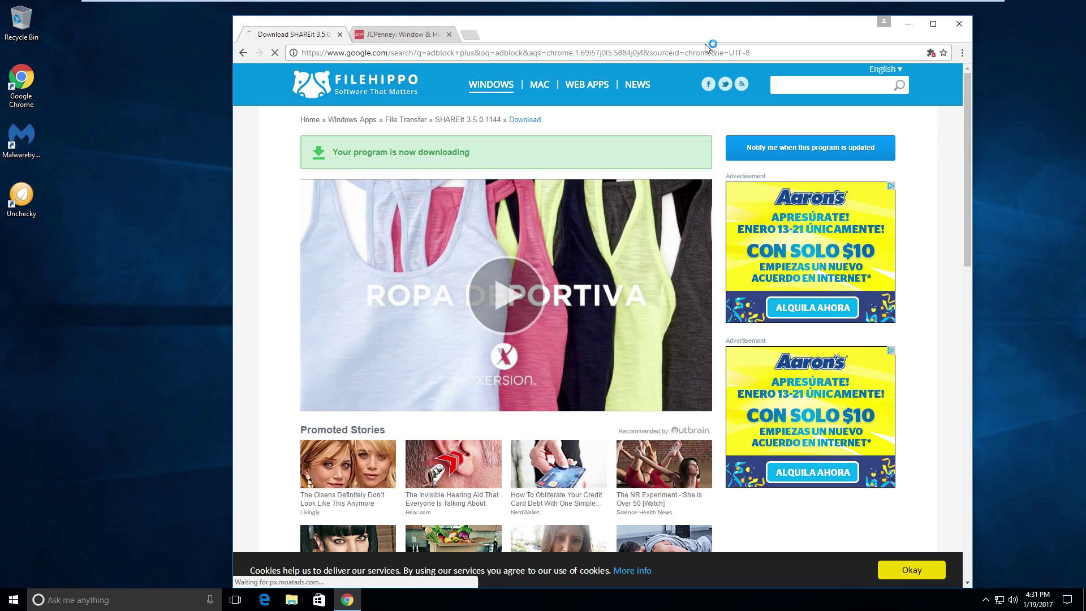
Install the Adblock Plus extension for Chrome from adblockplus.org.
left_click(369, 170)
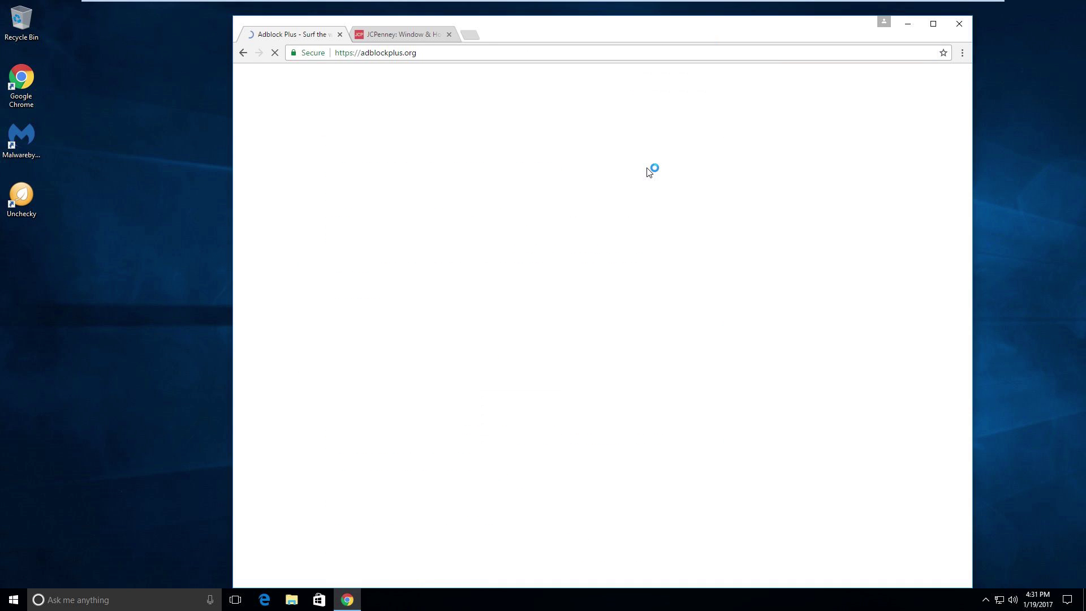
left_click(752, 310)
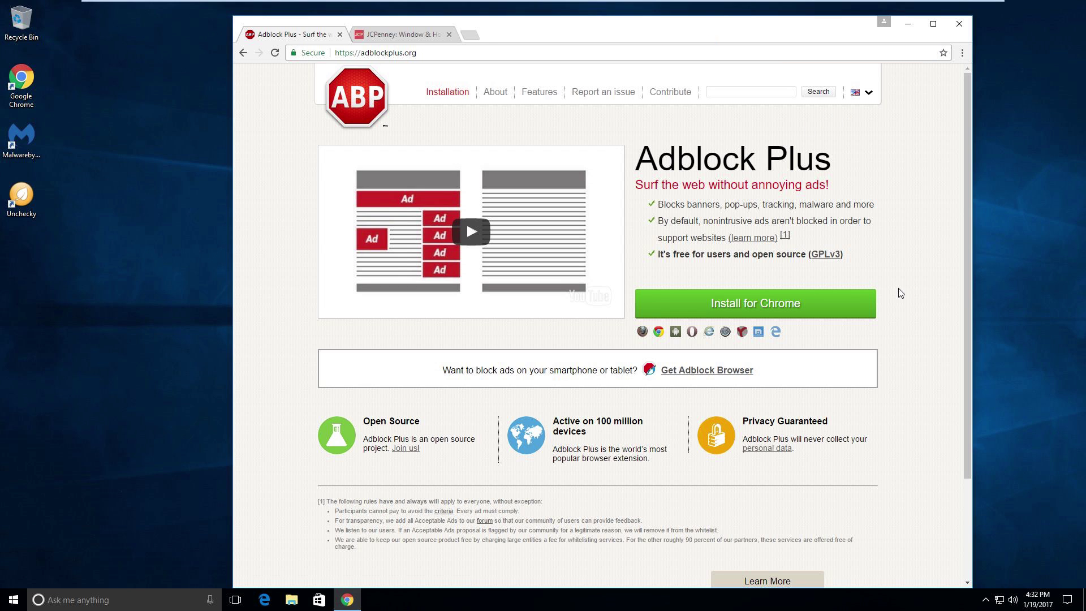
left_click(618, 175)
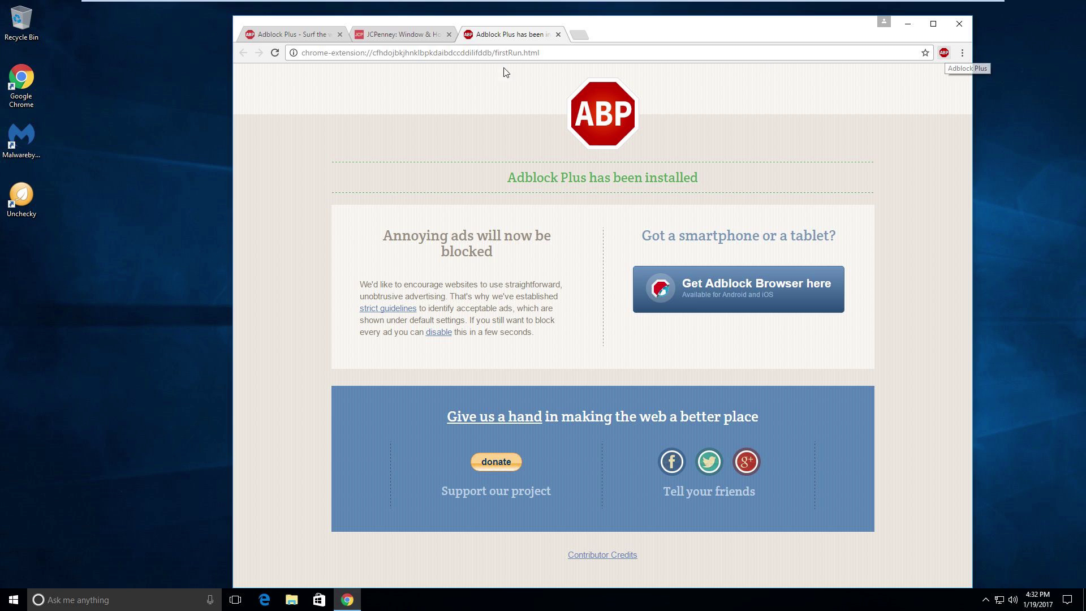
Reopen FileHippo's SHAREit download page in a new tab and scroll through it.
left_click(580, 37)
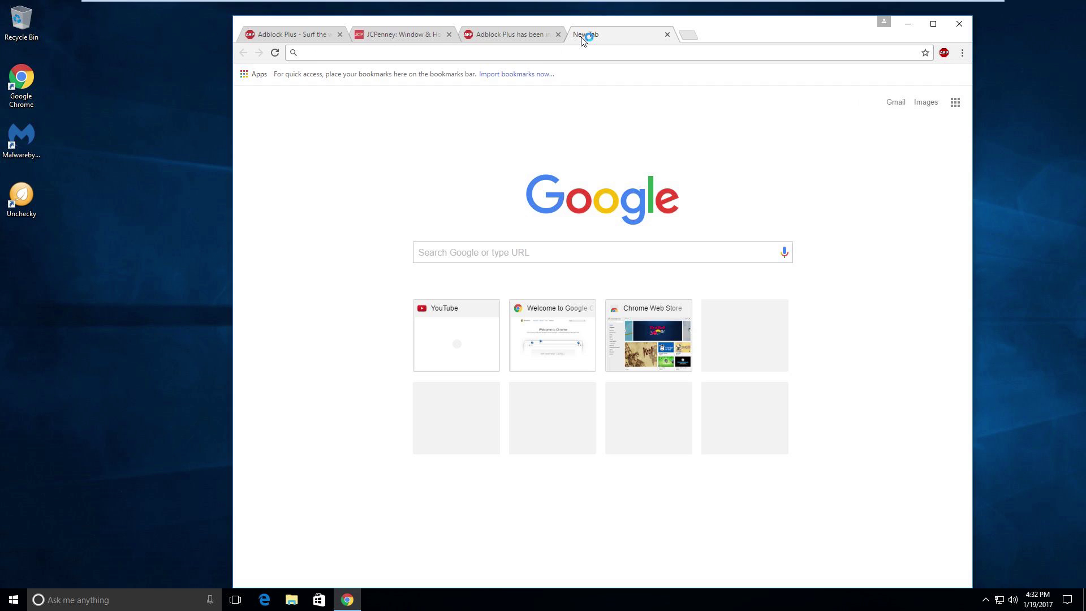
type("filehippo.com")
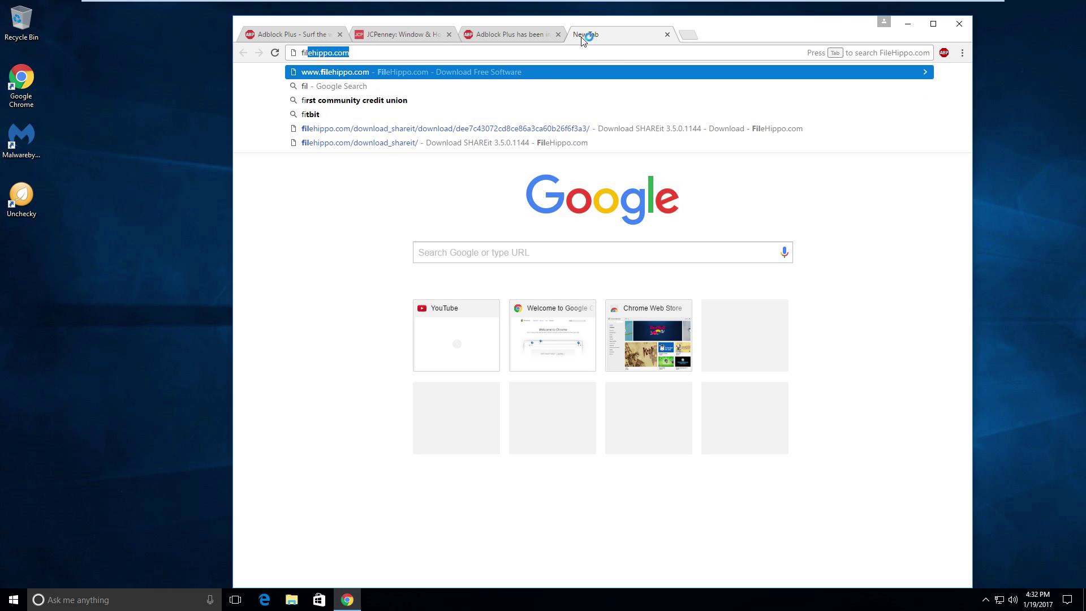
key("Return")
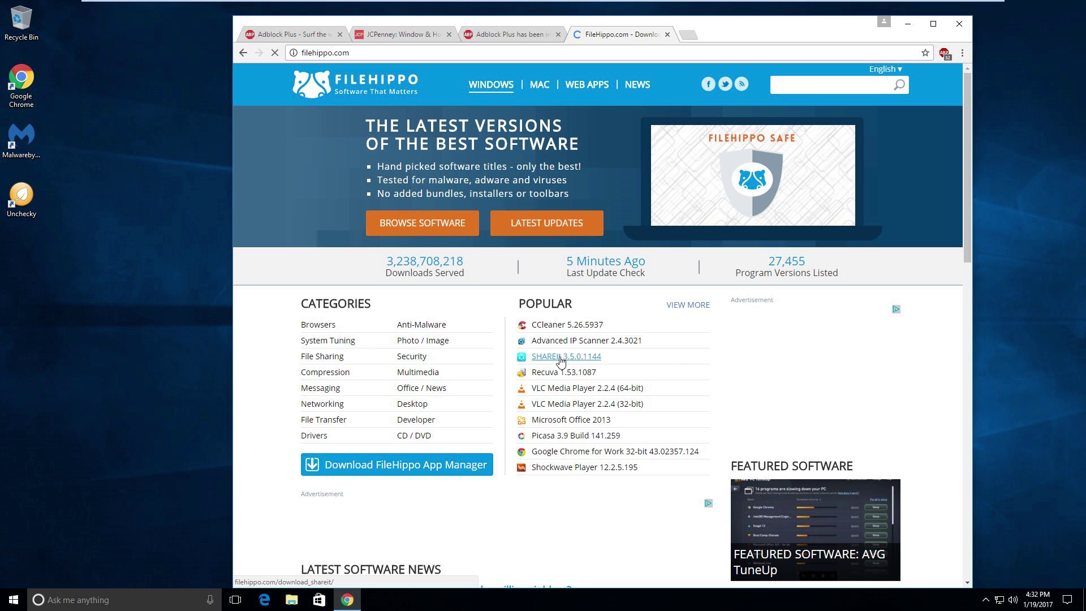
left_click(559, 356)
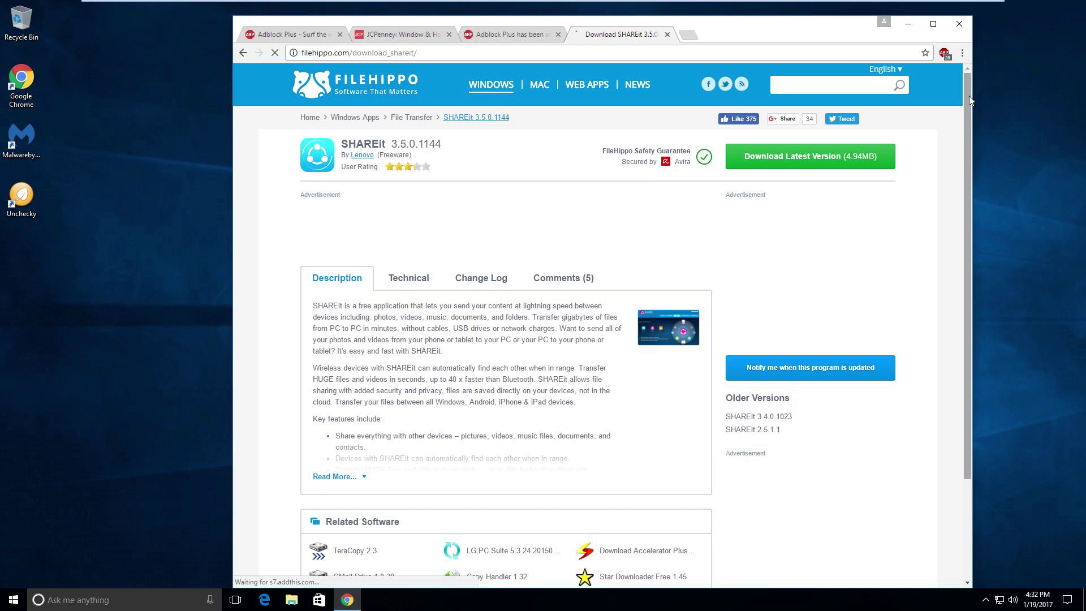
scroll(968, 135, "down", 3)
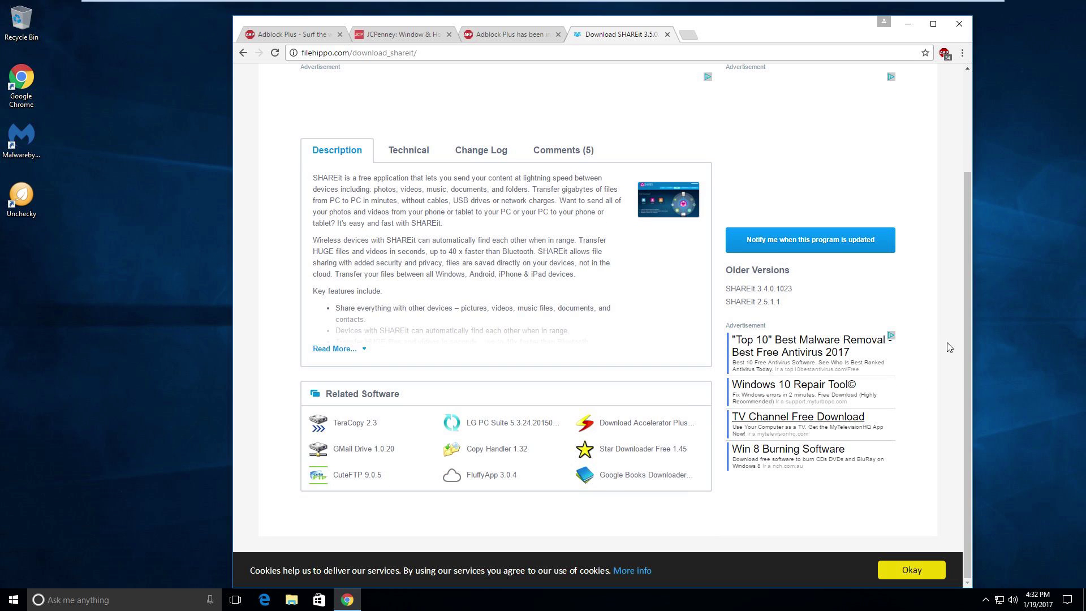
left_click_drag(967, 469, 962, 442)
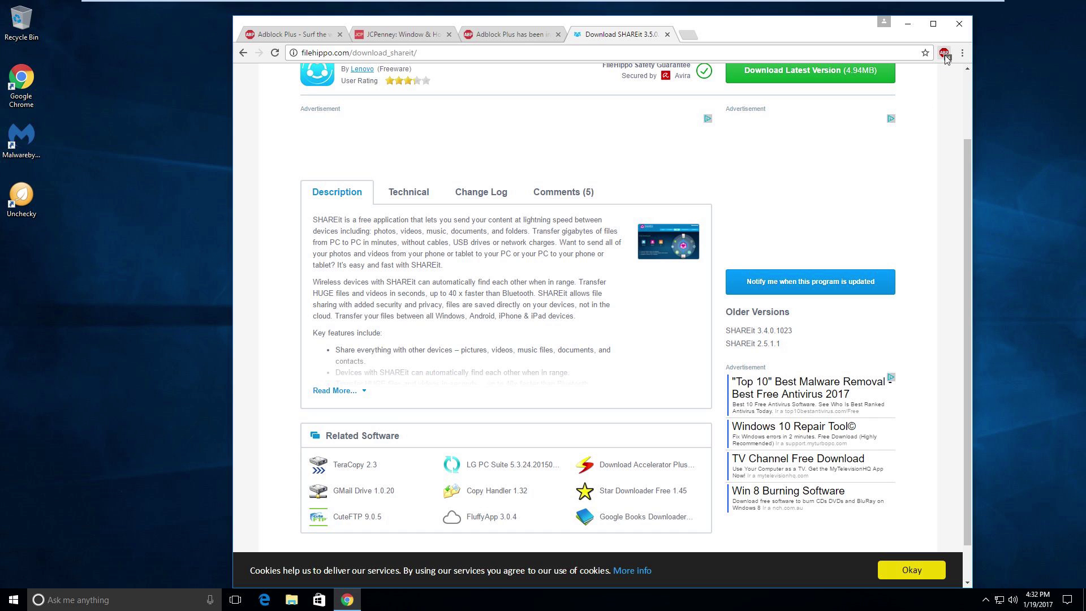
left_click_drag(965, 151, 944, 63)
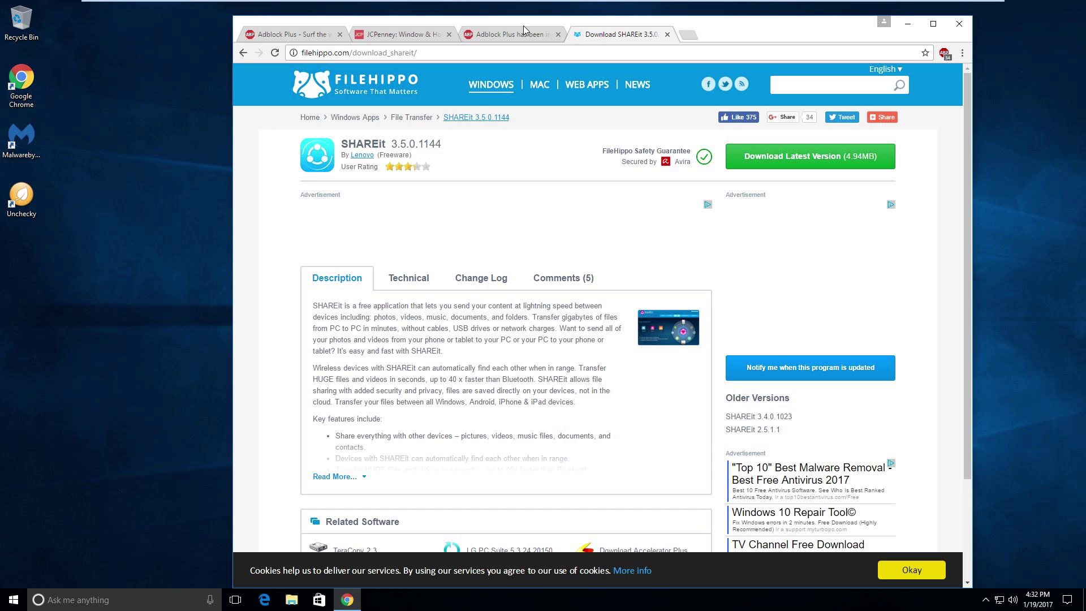
Close the SHAREit, Adblock Plus installed, and JCPenney tabs.
left_click(668, 34)
left_click(558, 34)
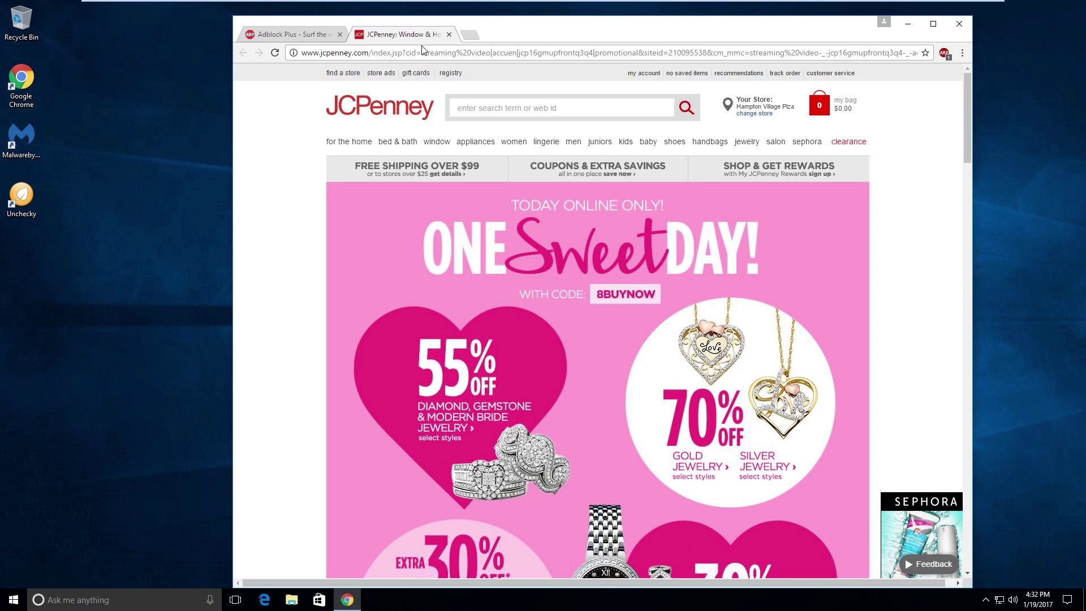
left_click(449, 34)
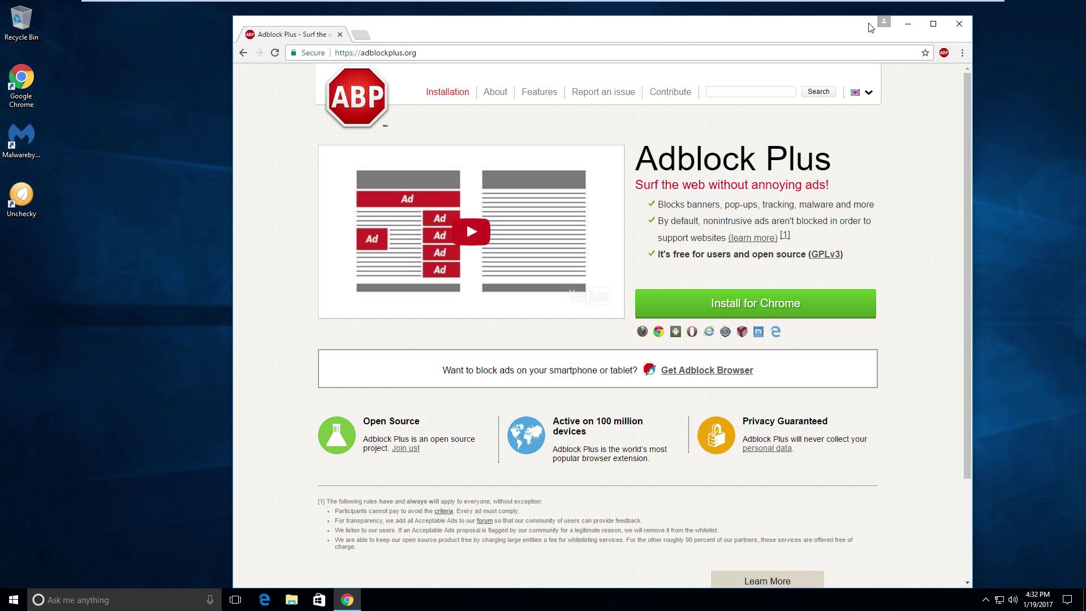
Close Chrome, leaving the child account's desktop empty.
left_click(959, 24)
left_click(303, 311)
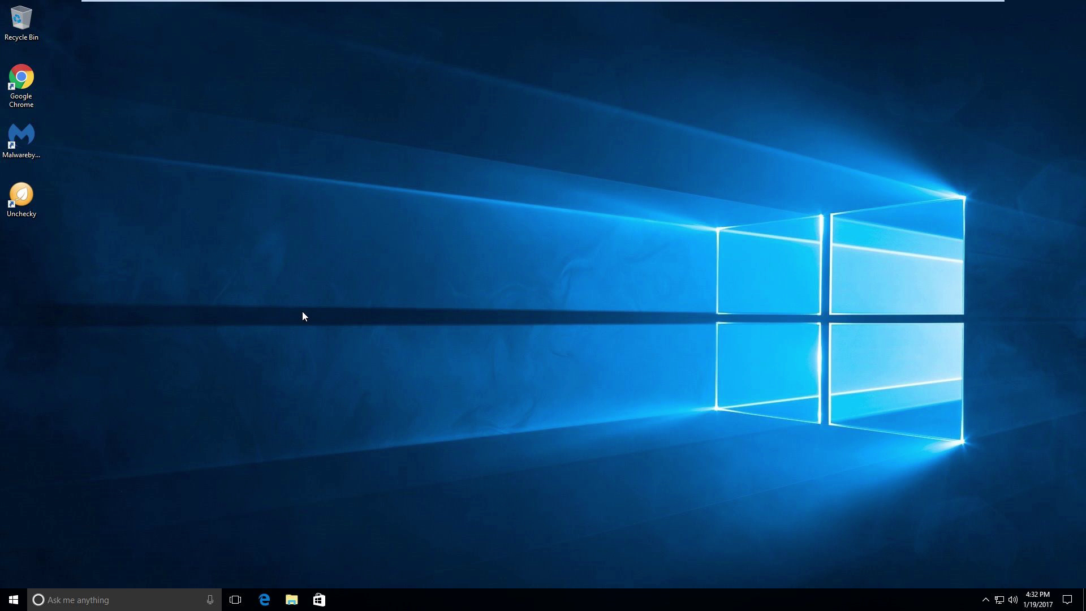
left_click(4, 595)
left_click(327, 90)
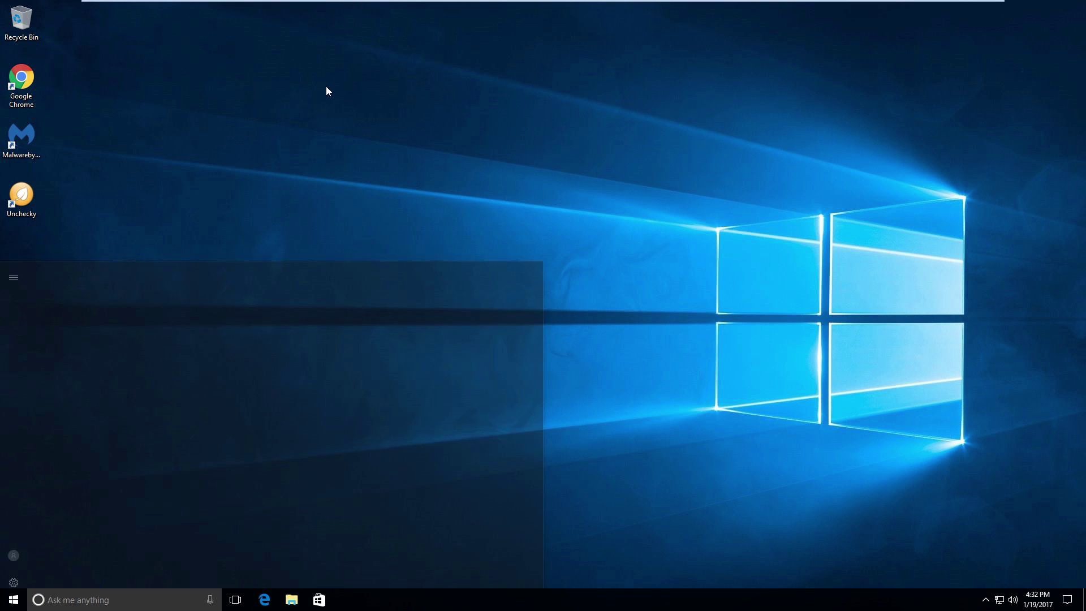
Switch users from the Start menu and sign in to the administrator account.
key("super")
left_click(13, 520)
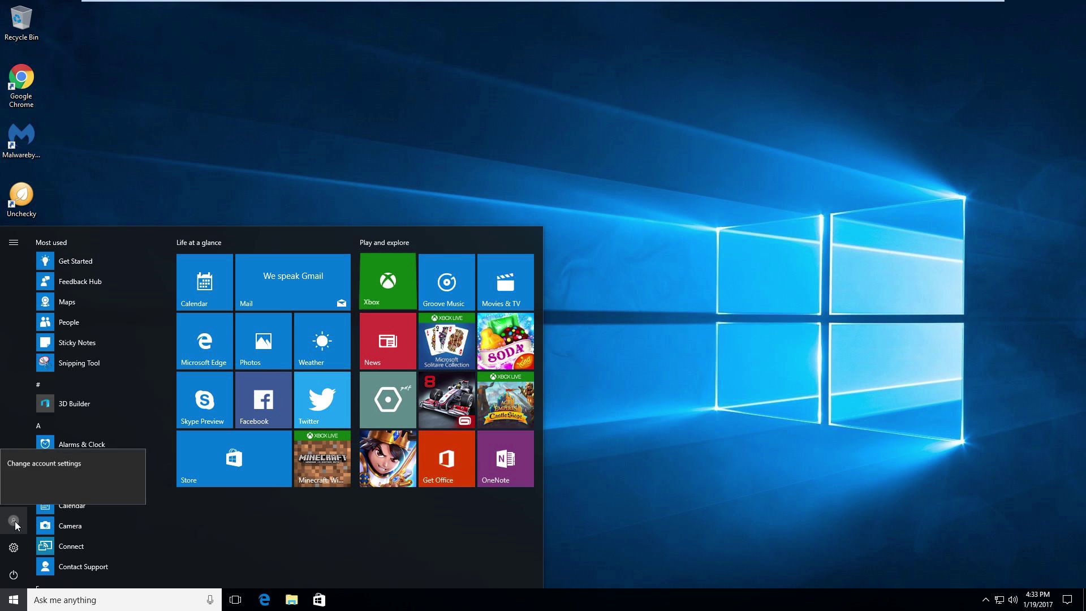
left_click(35, 492)
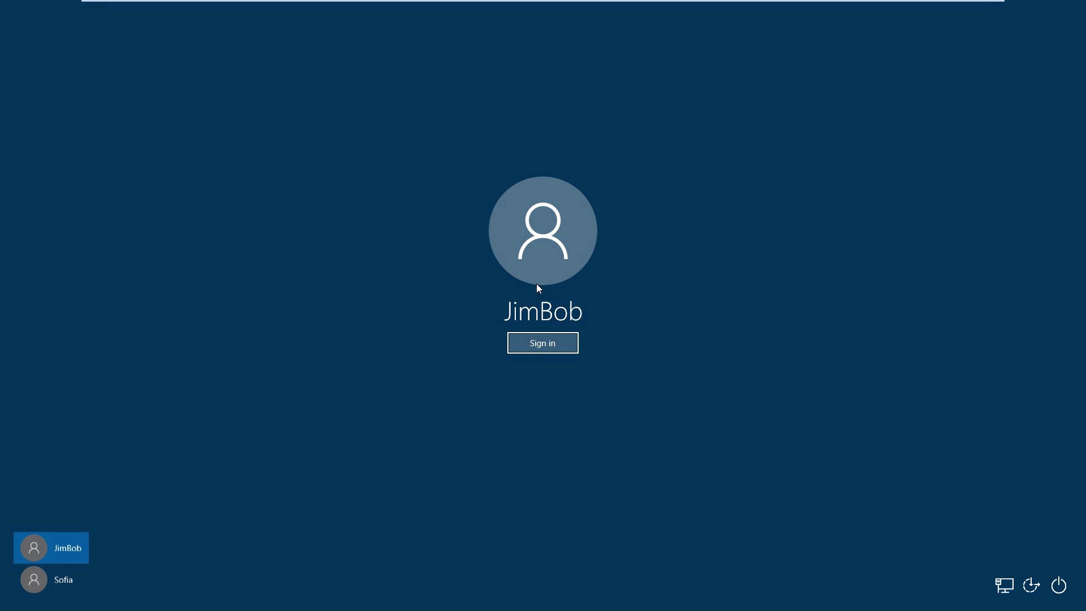
left_click(543, 342)
left_click(383, 72)
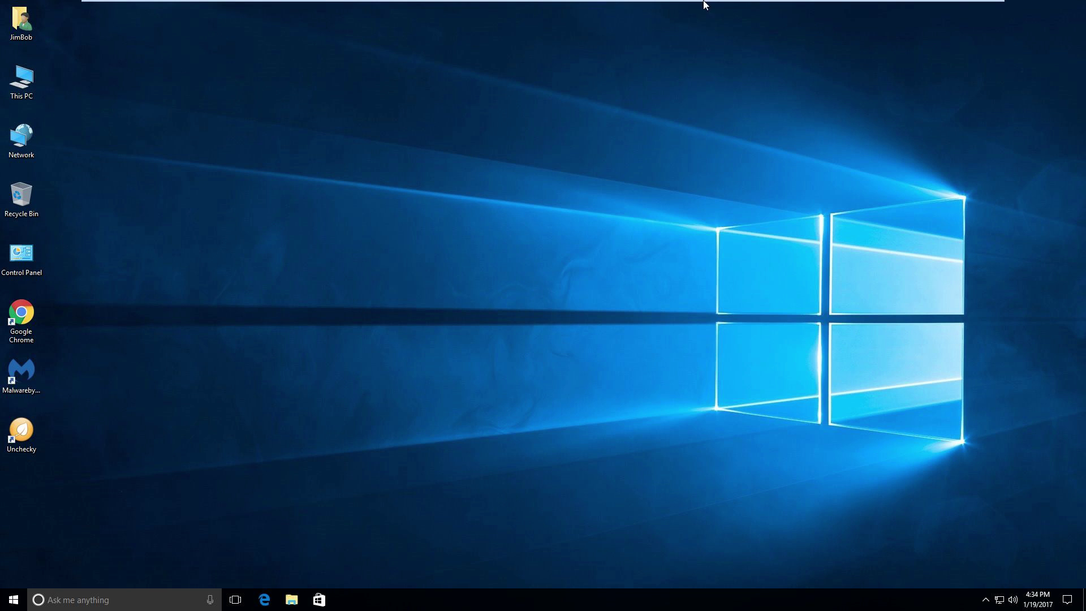
mouse_move(746, 3)
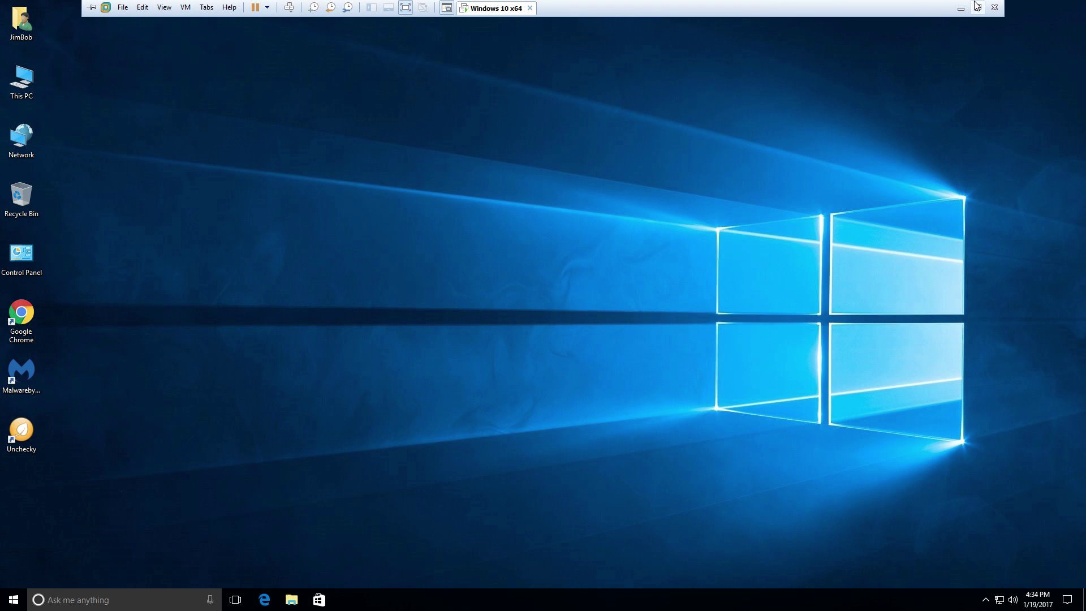